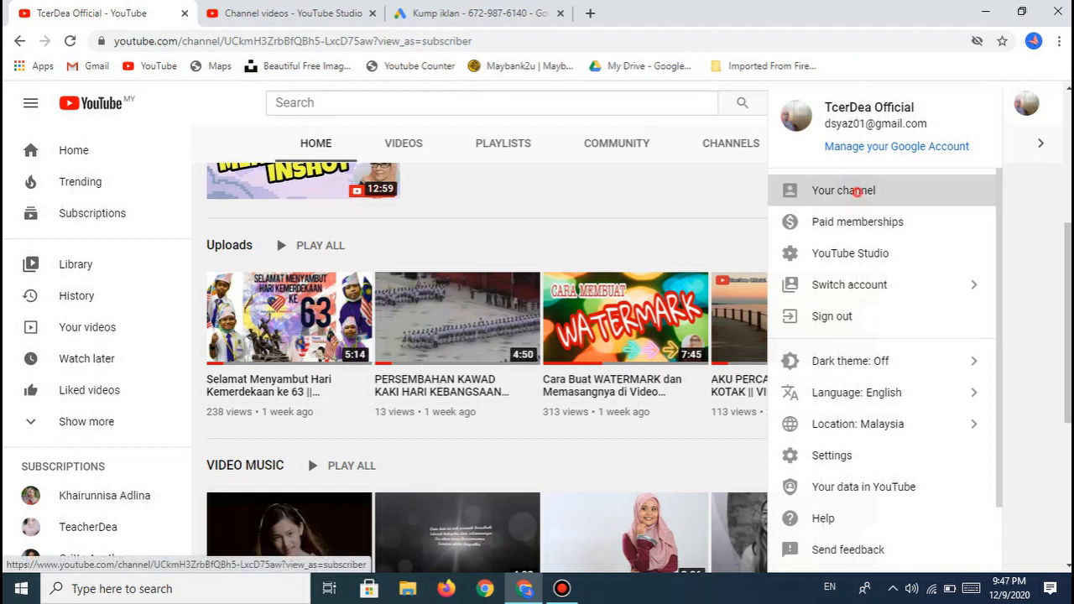
Step: Open your own channel page, go to its YouTube Studio and look over the channel dashboard cards
left_click(843, 191)
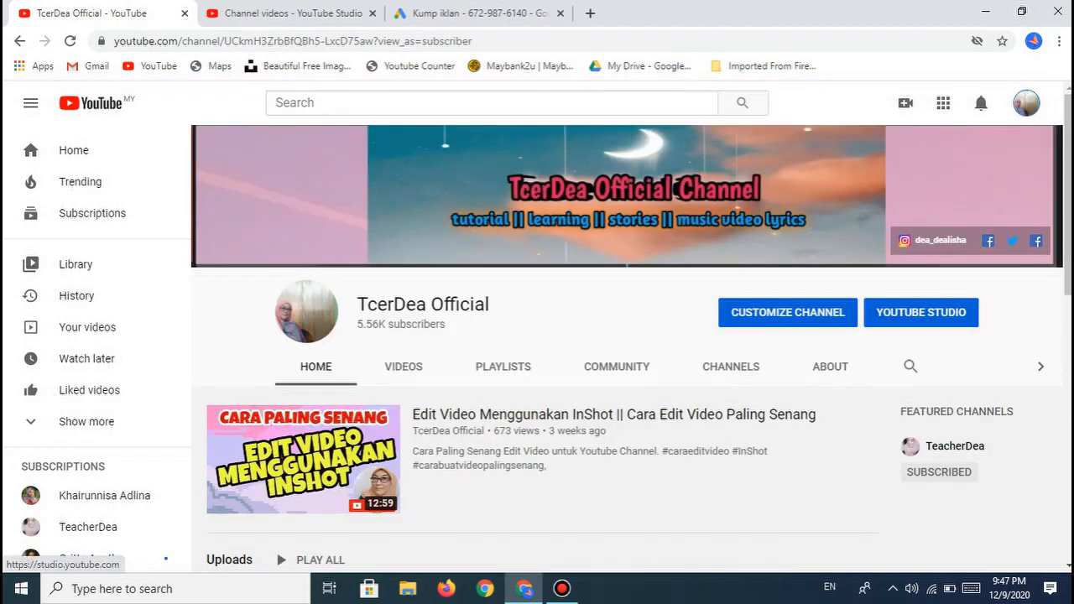
left_click(921, 313)
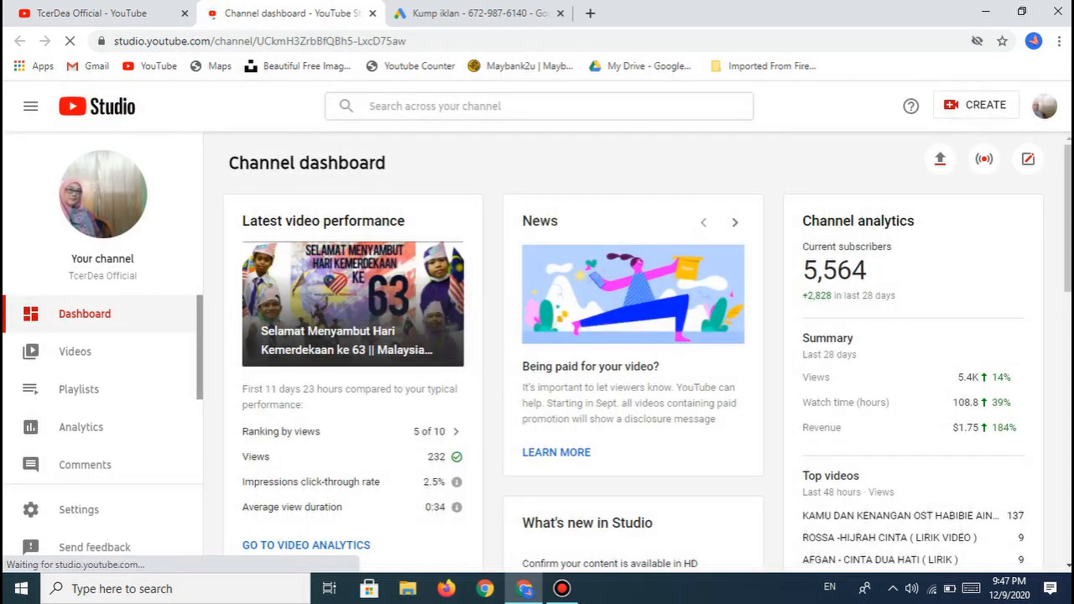
scroll(634, 353, "down", 1)
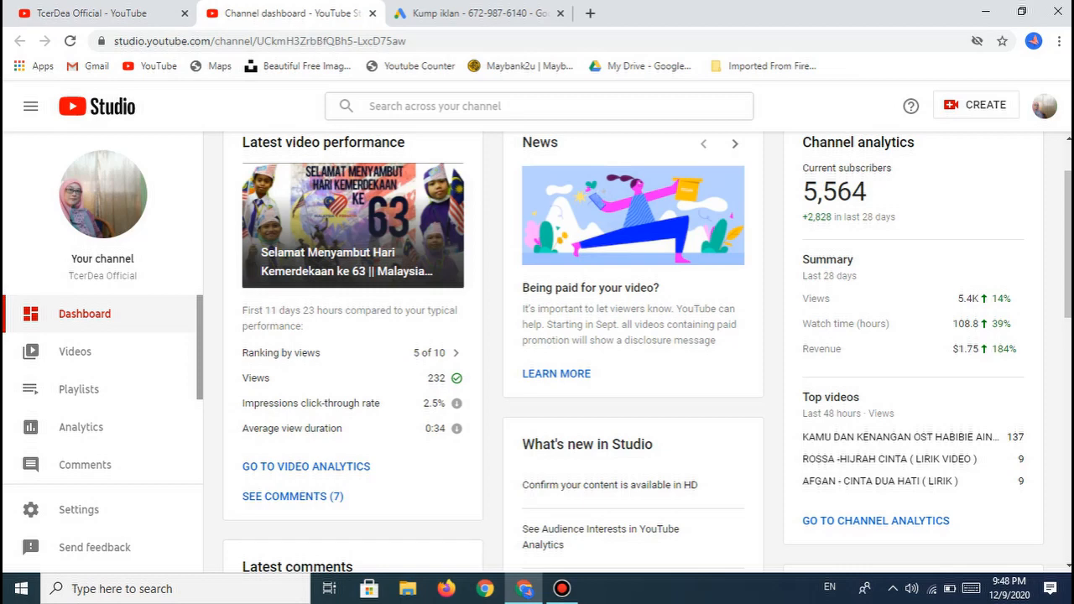
scroll(634, 353, "down", 3)
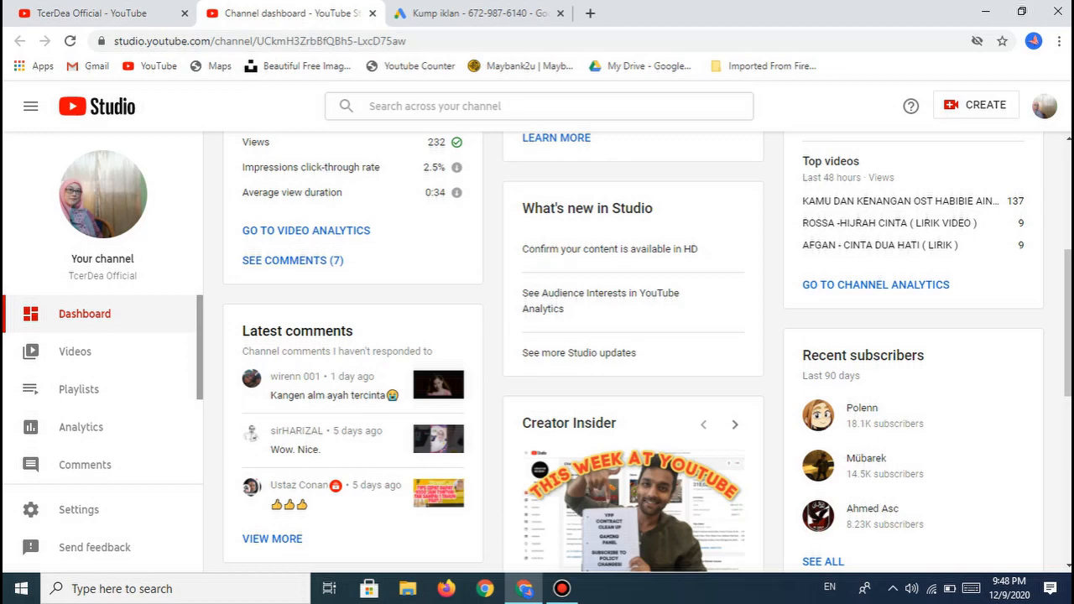
scroll(633, 352, "up", 4)
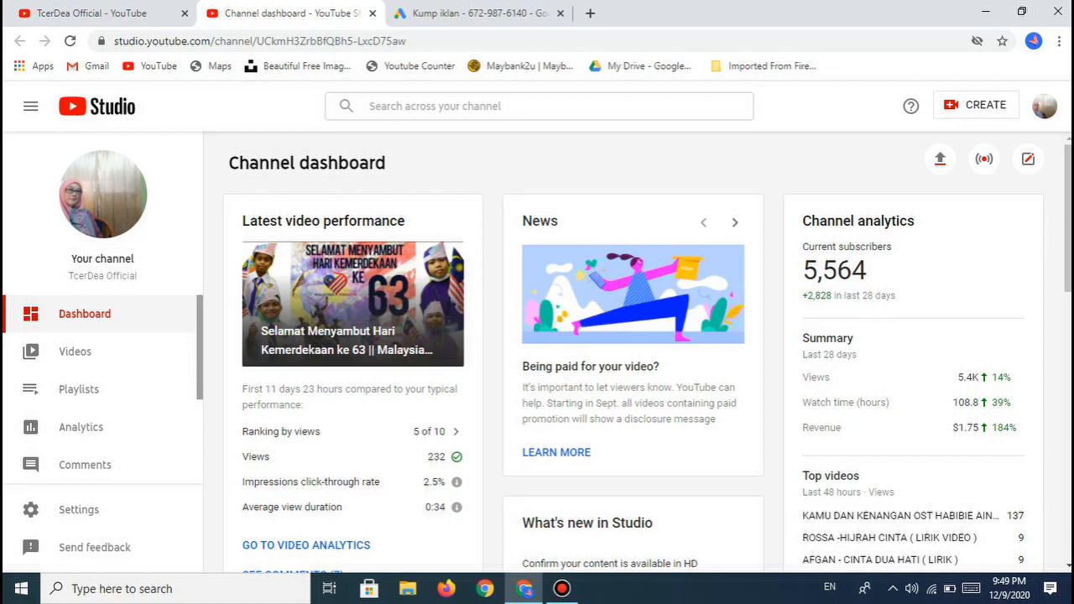
Step: Open the channel's Monetization page in Studio and bring up the YouTube Partner Program Options
scroll(587, 353, "down", 2)
scroll(84, 352, "down", 2)
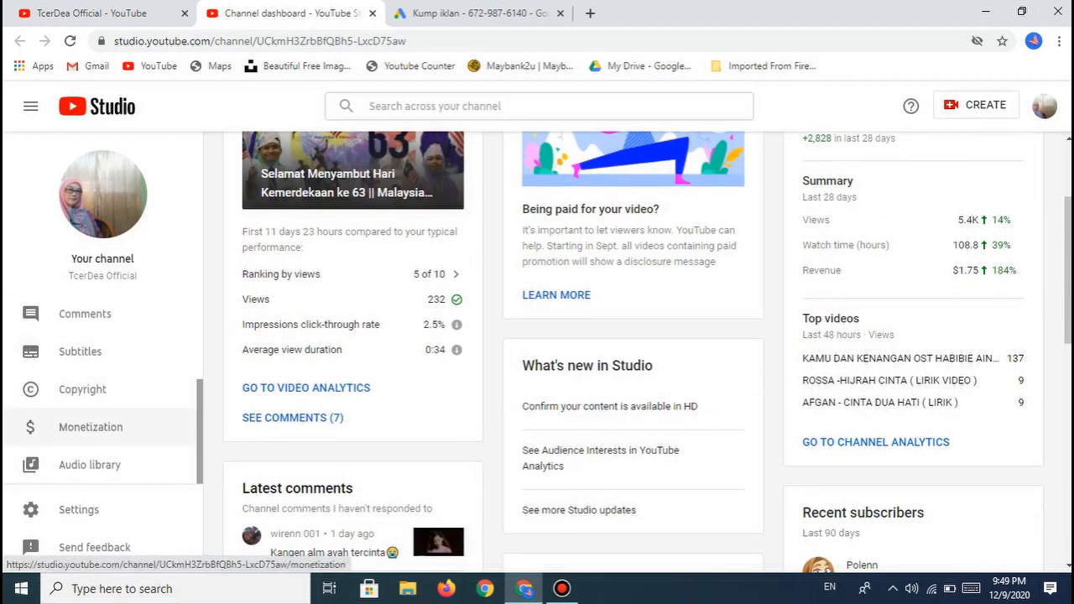
left_click(87, 428)
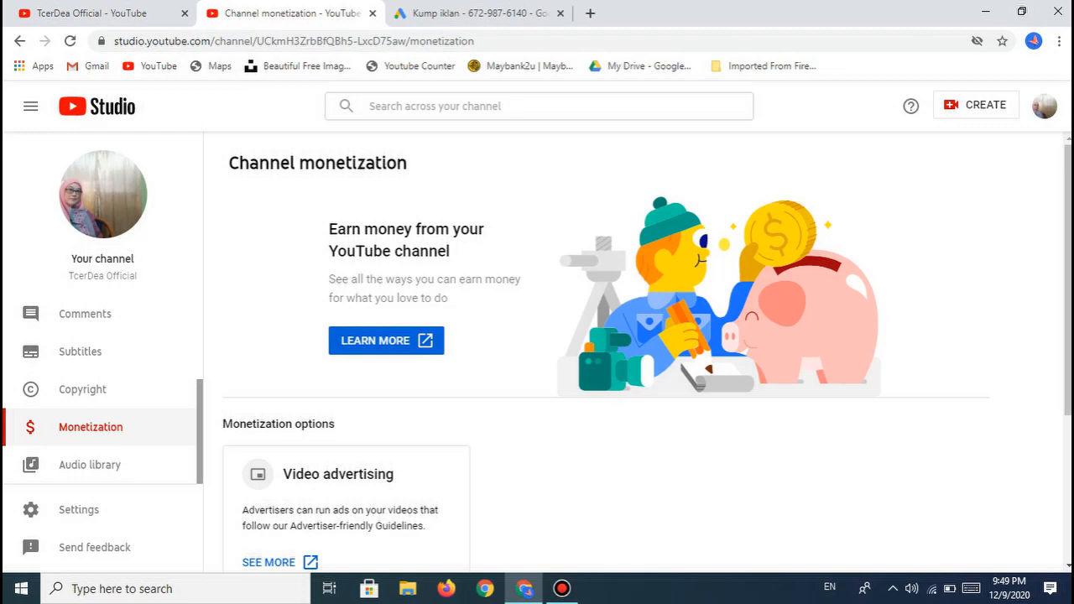
scroll(638, 353, "down", 3)
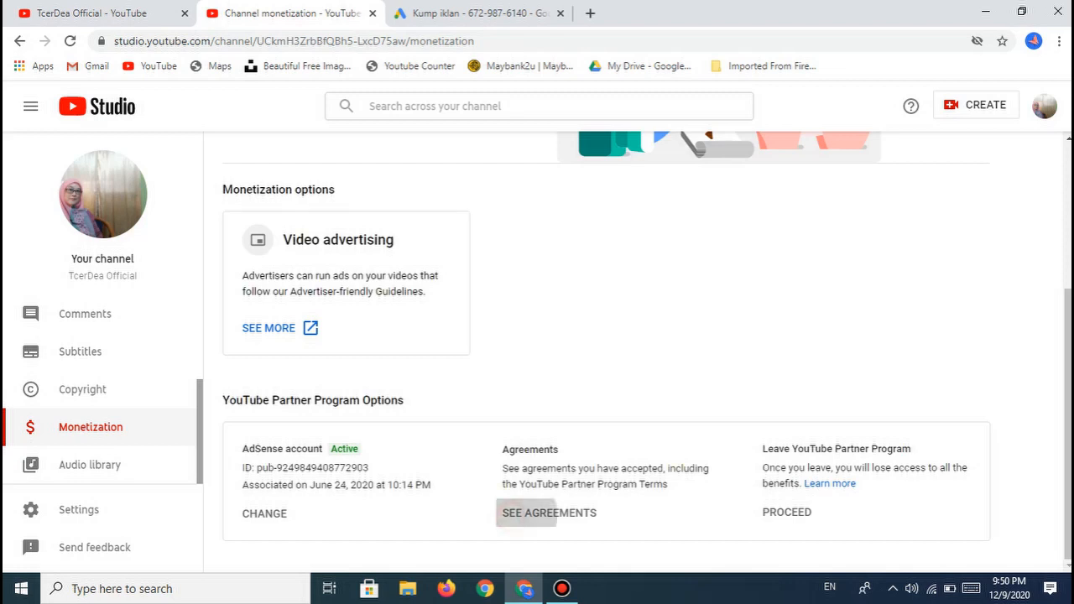
Step: Read the accepted YouTube Partner Program Terms through to the end, and close the agreement and the settings
left_click(512, 513)
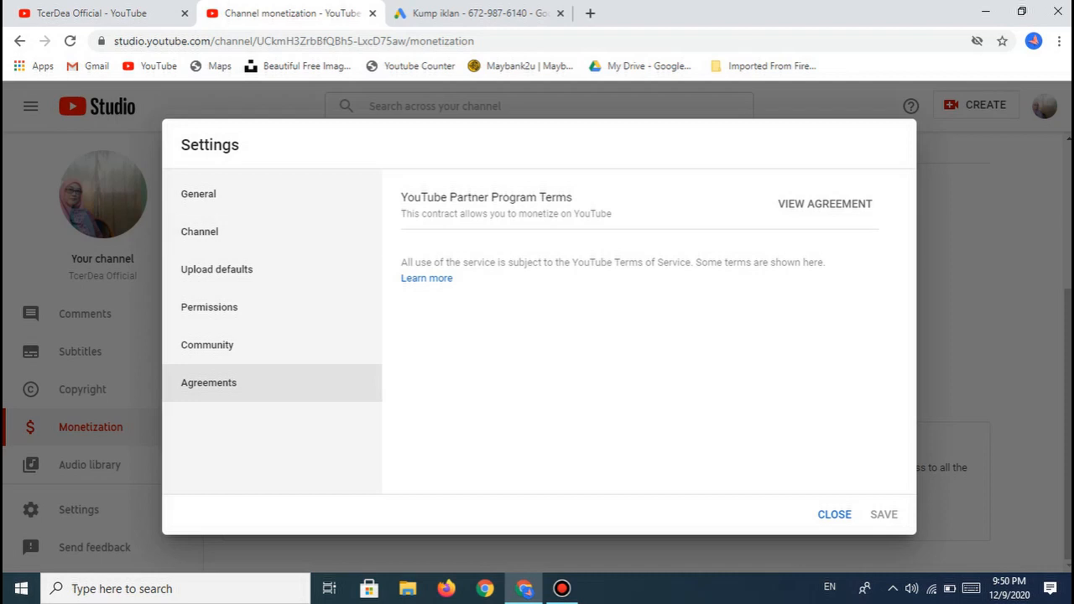
left_click(825, 204)
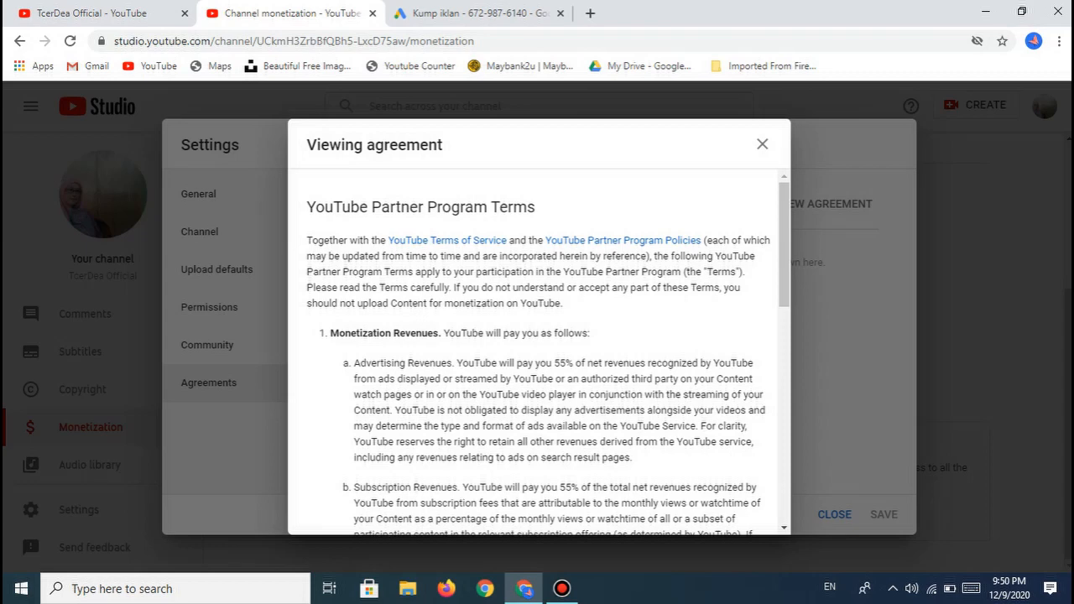
scroll(539, 353, "down", 6)
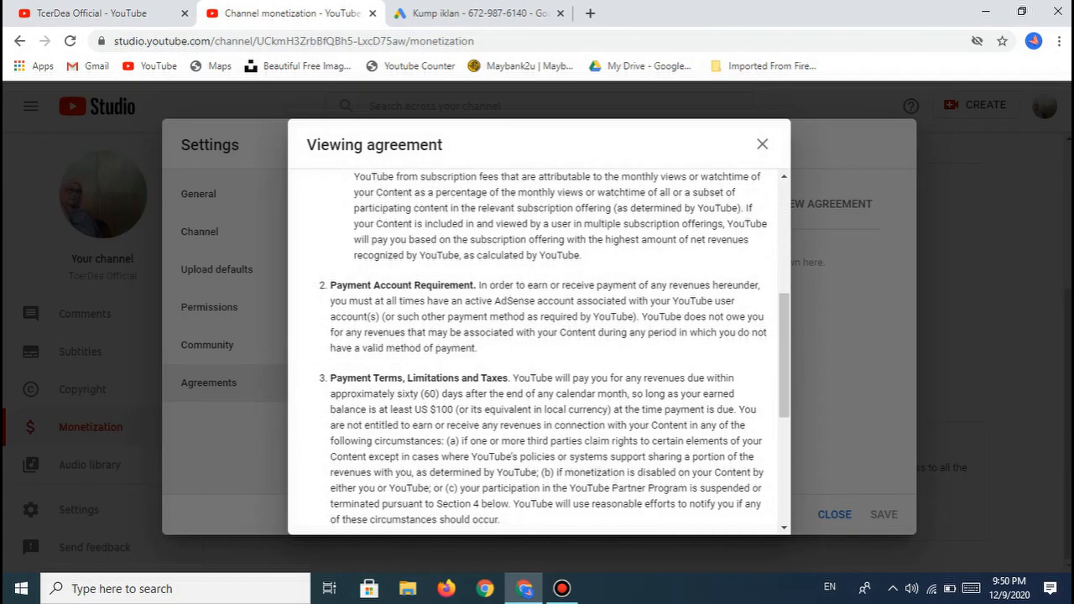
scroll(539, 352, "down", 2)
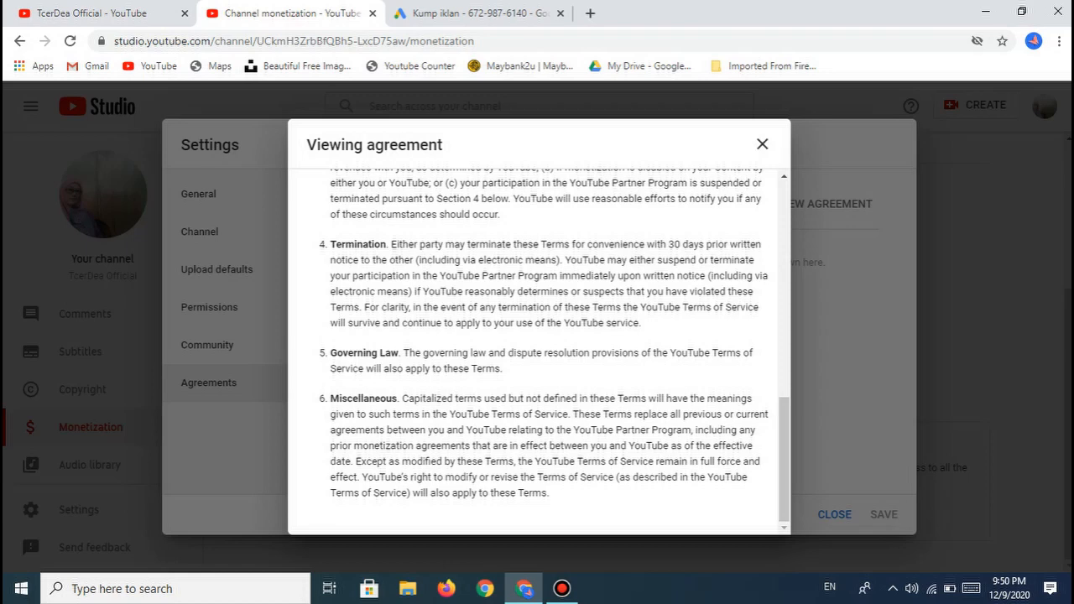
left_click(762, 144)
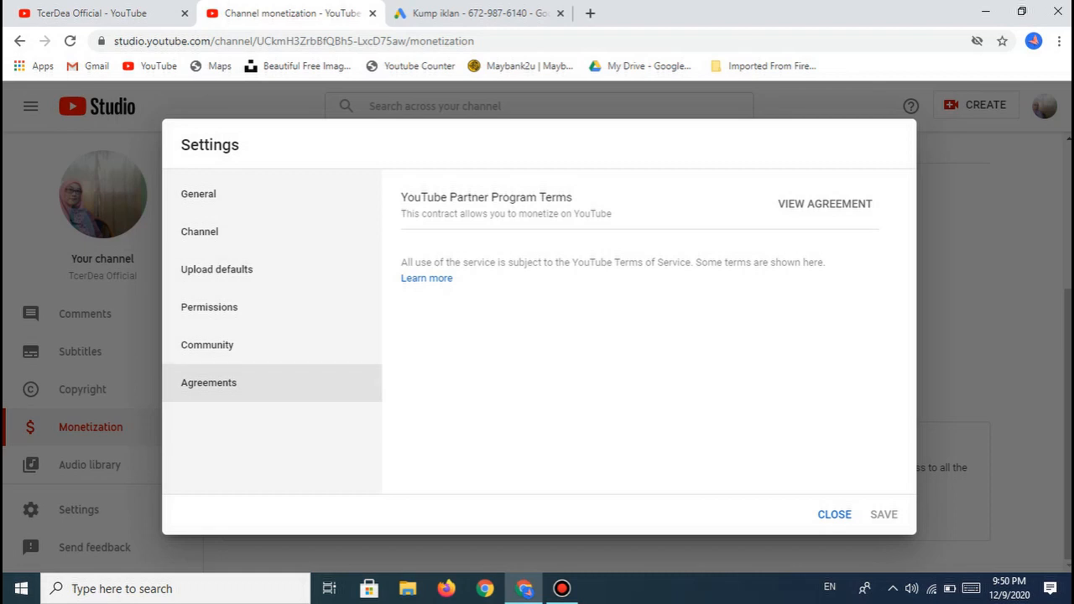
left_click(834, 515)
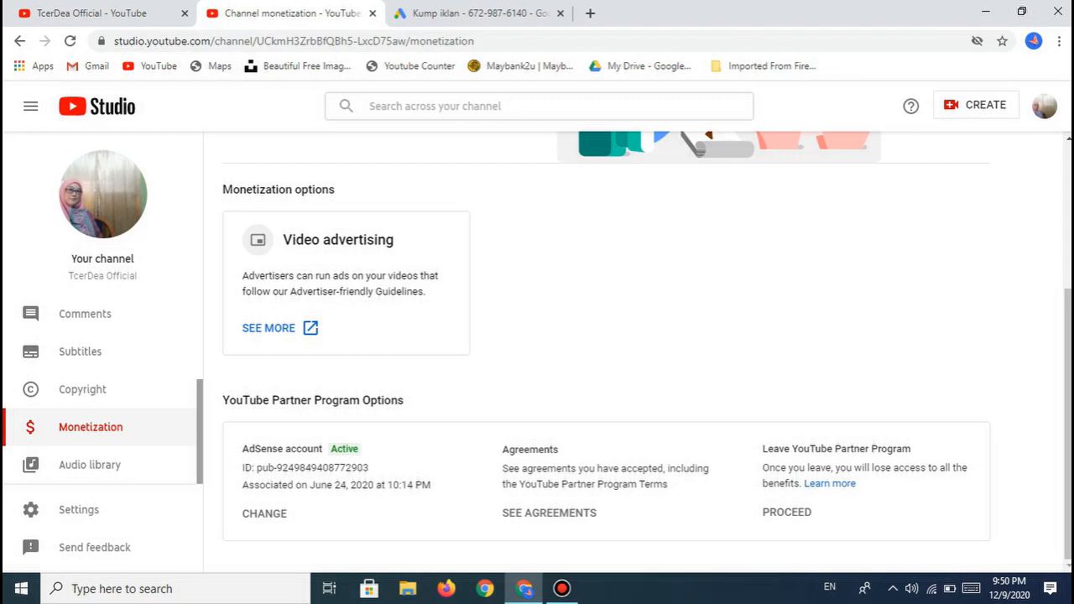
Step: Examine the Channel monetization page, including the video advertising option, AdSense account status, agreements and the option to leave the Partner Program
scroll(604, 352, "up", 3)
scroll(604, 348, "up", 3)
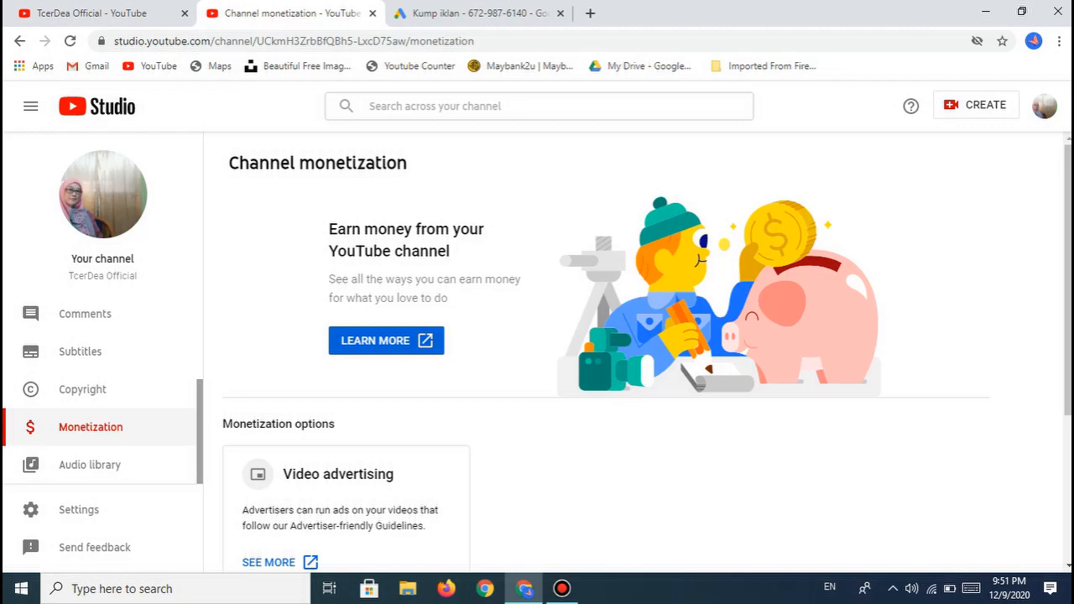
scroll(604, 349, "down", 3)
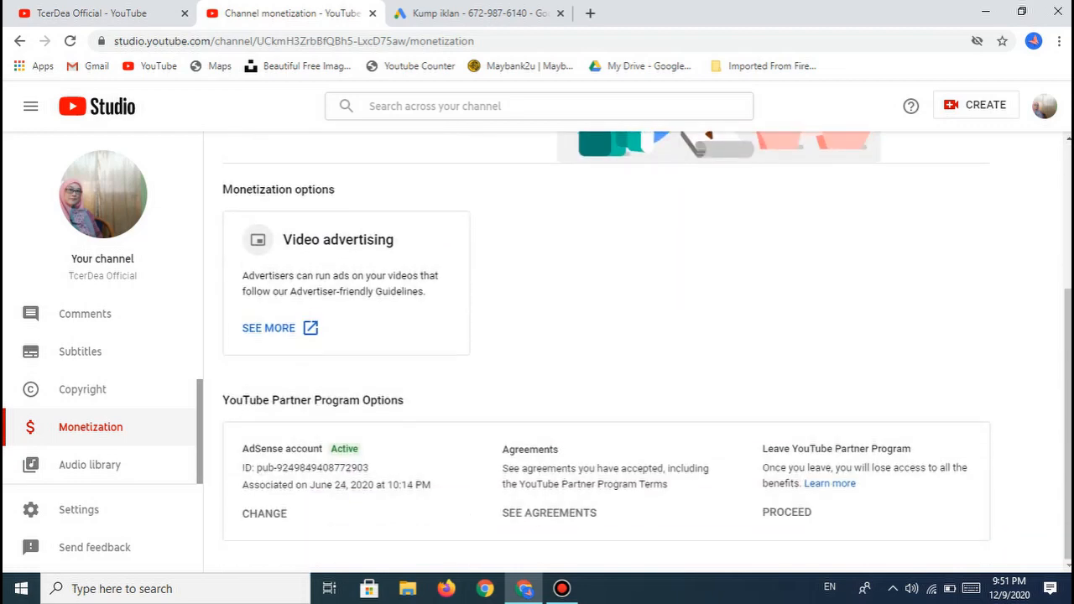
scroll(604, 349, "up", 3)
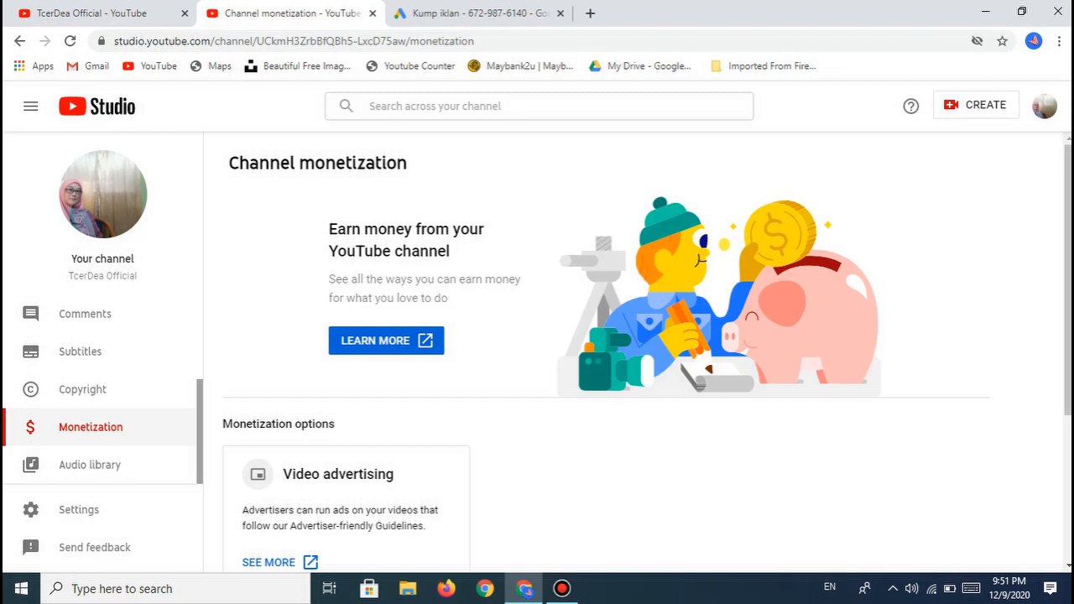
scroll(604, 353, "down", 3)
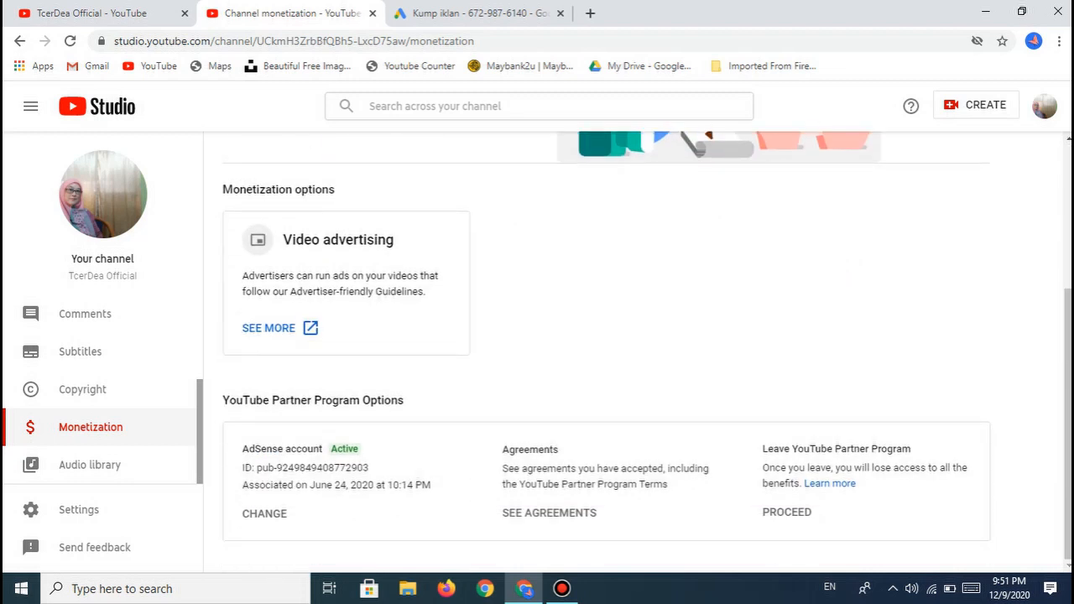
scroll(605, 353, "up", 3)
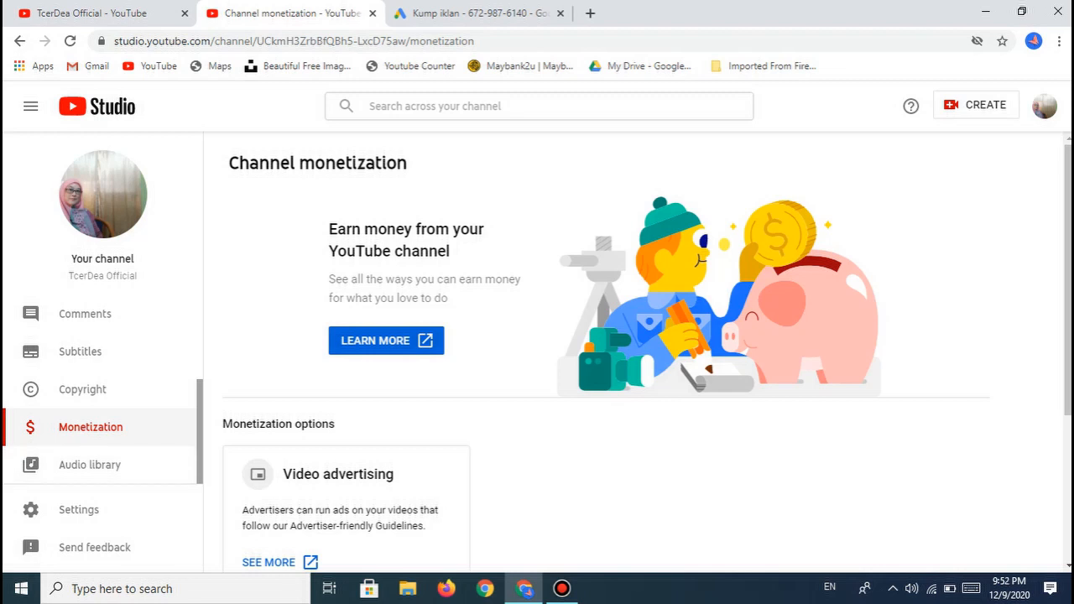
scroll(605, 353, "down", 3)
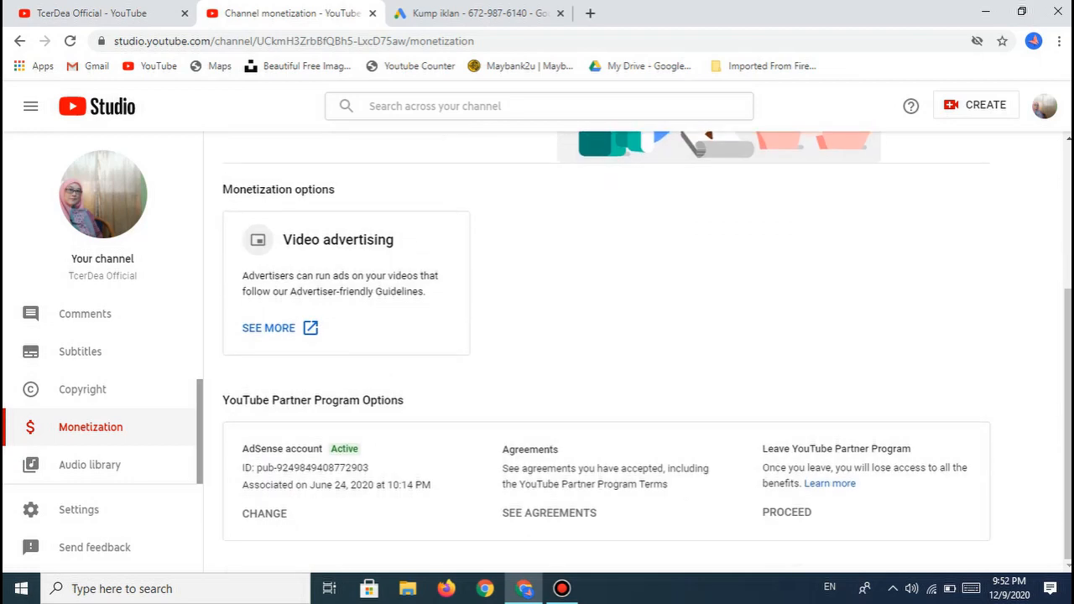
scroll(604, 353, "up", 3)
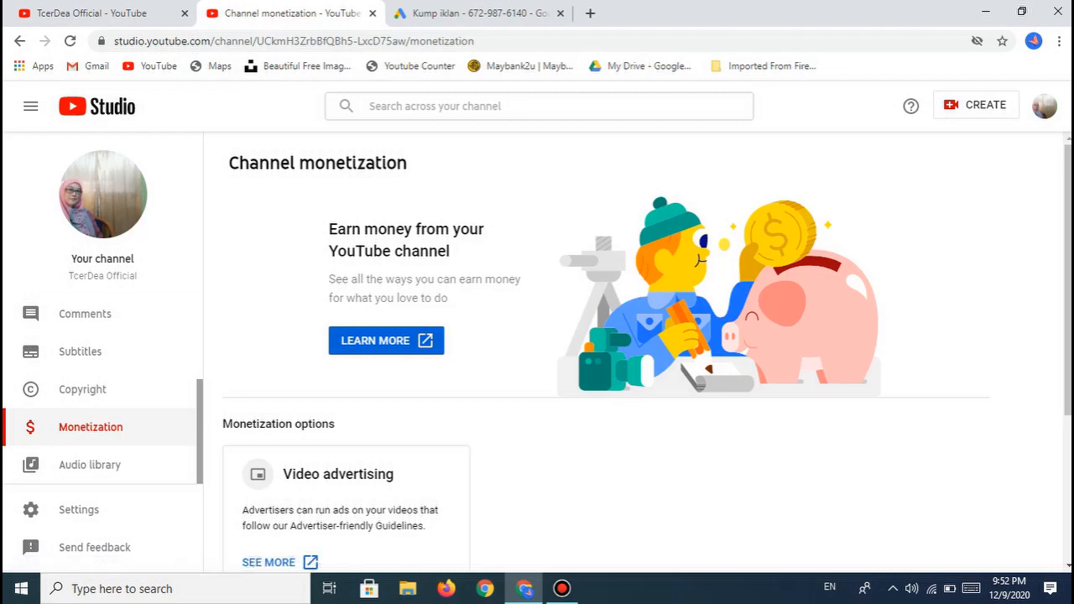
scroll(605, 352, "down", 3)
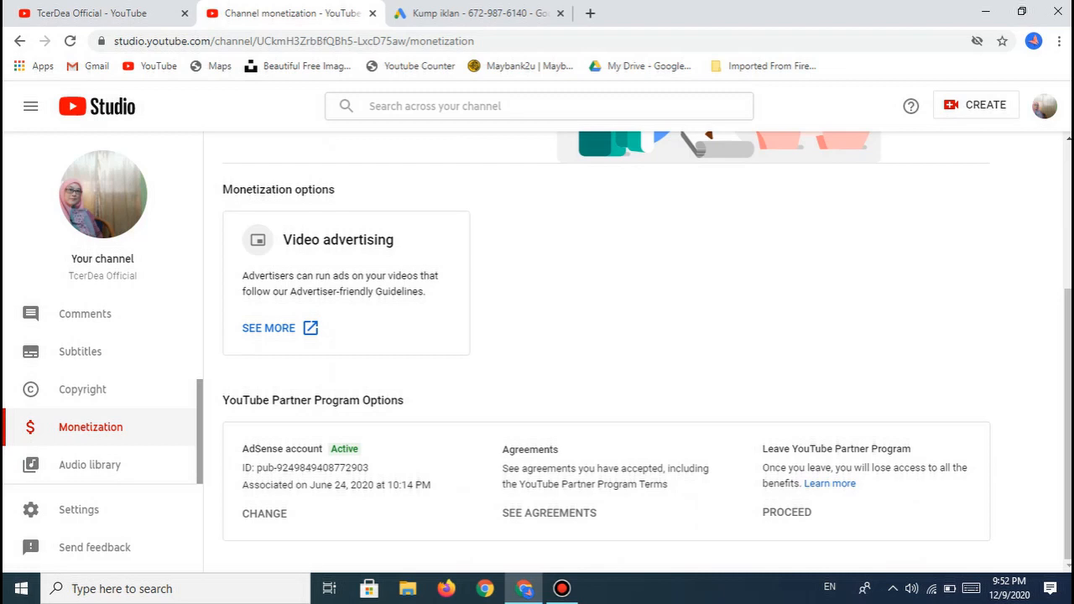
scroll(604, 353, "up", 3)
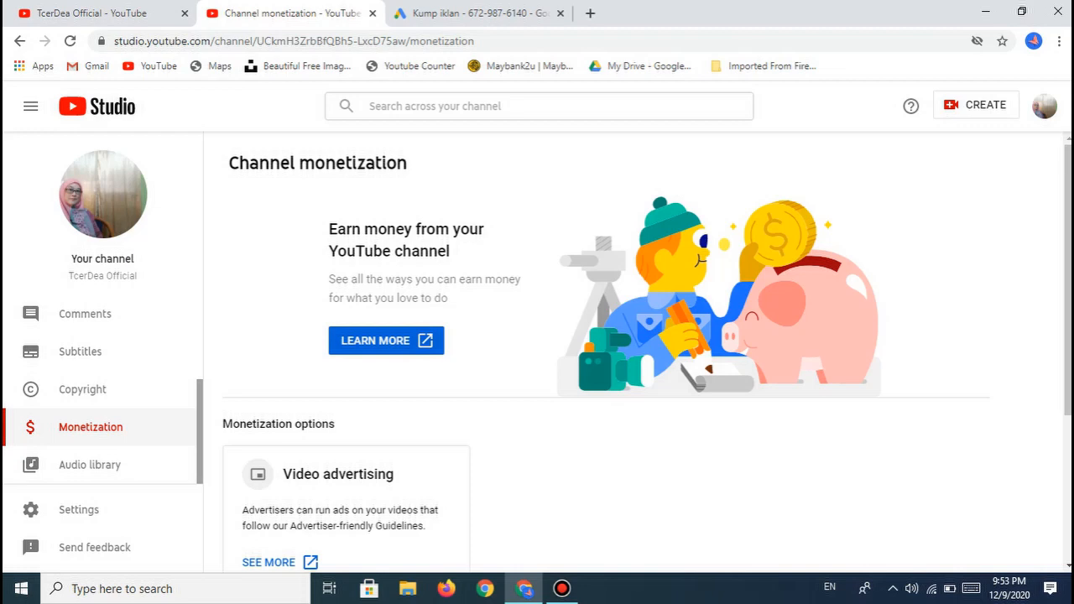
scroll(605, 352, "down", 3)
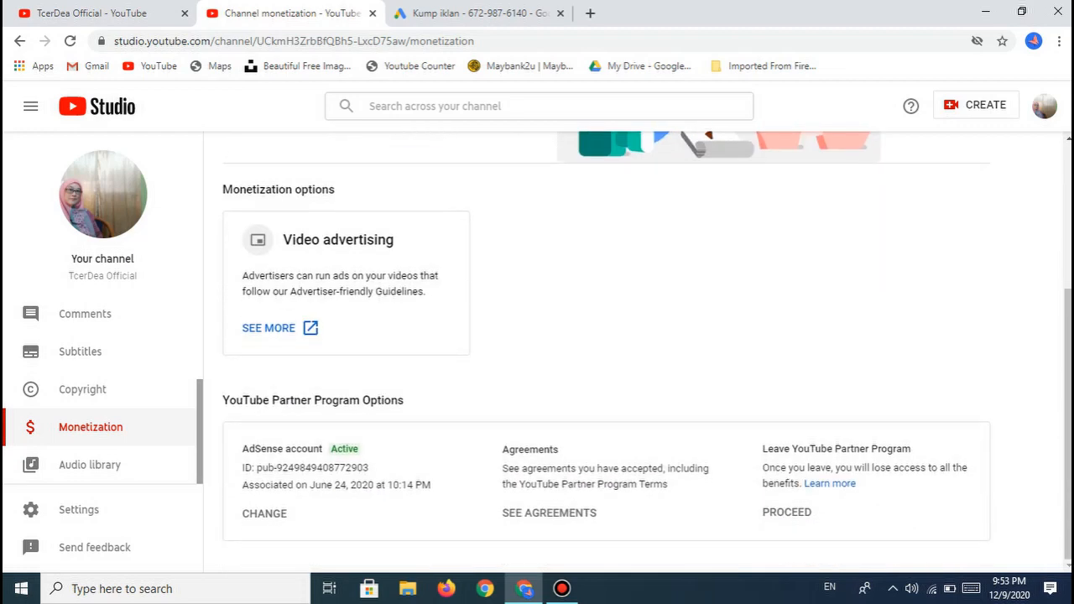
scroll(604, 353, "up", 3)
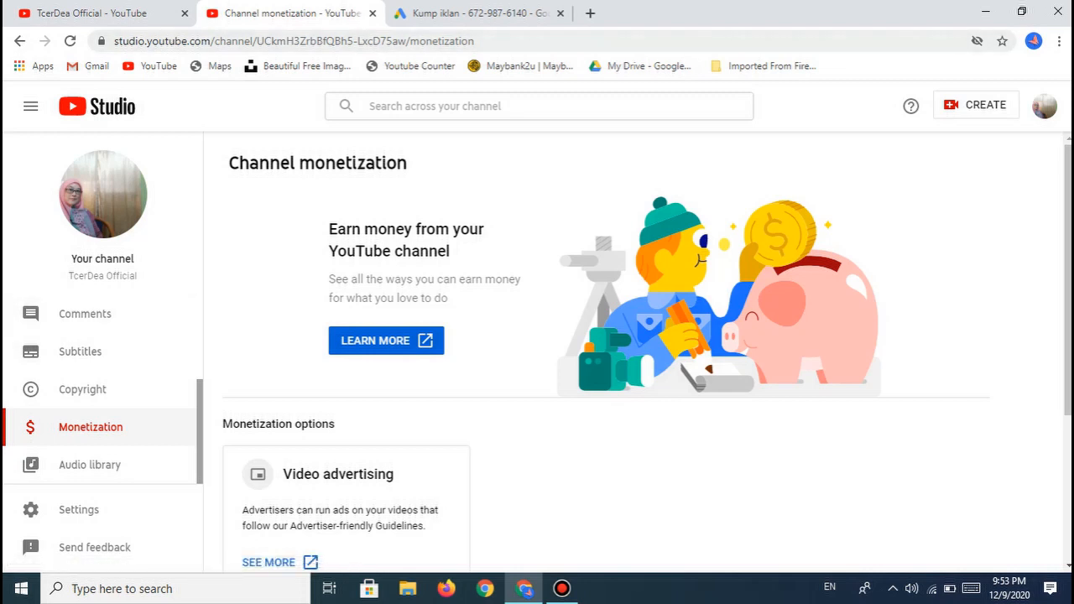
Step: Return from Studio to your channel's public page and look through its home section, featured video and uploads
left_click(1045, 105)
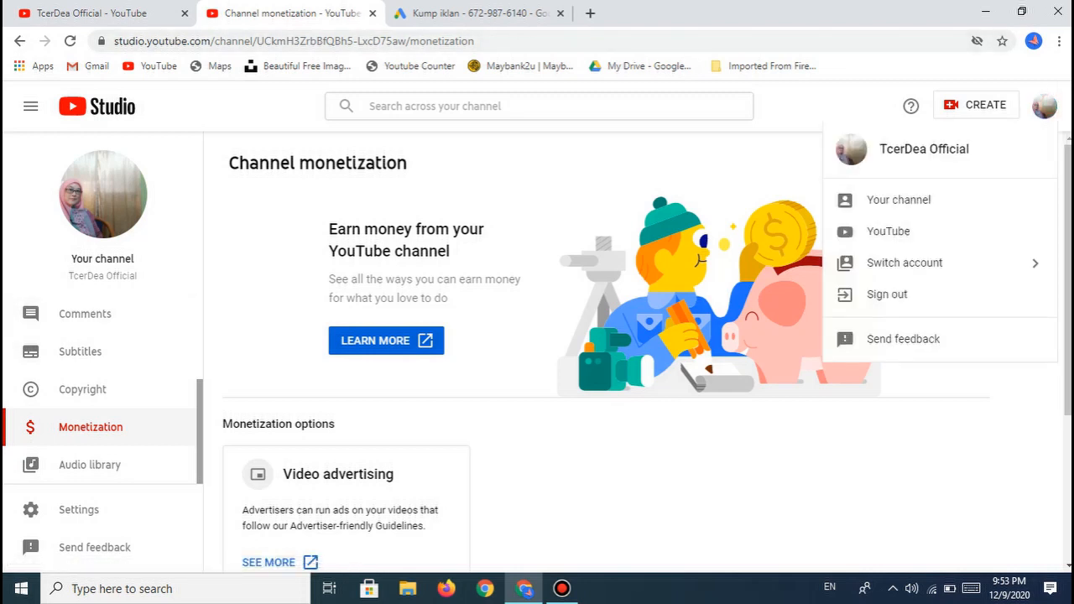
left_click(899, 200)
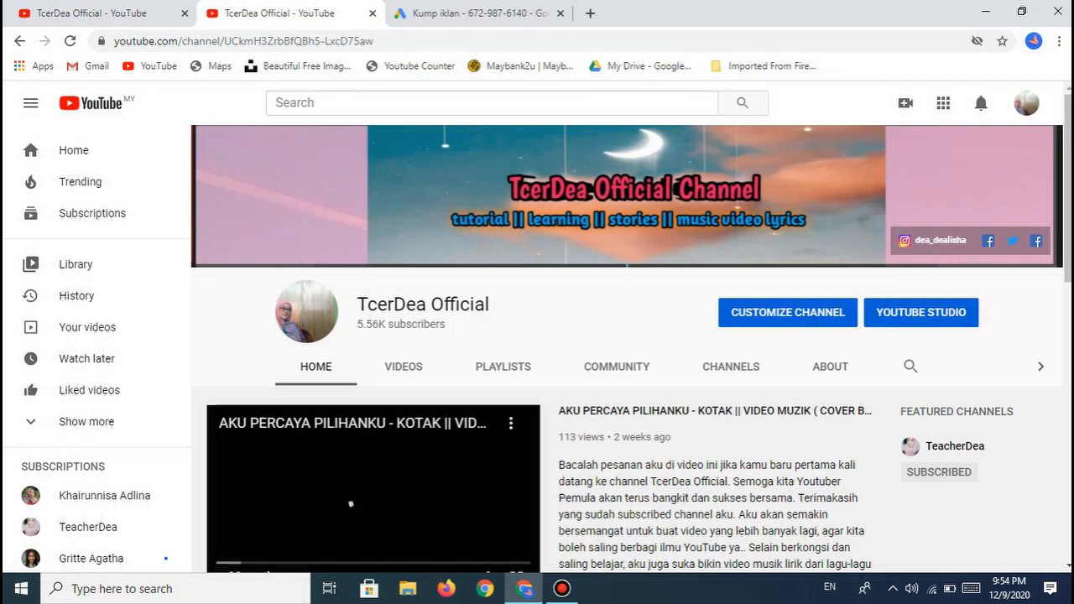
scroll(537, 336, "down", 3)
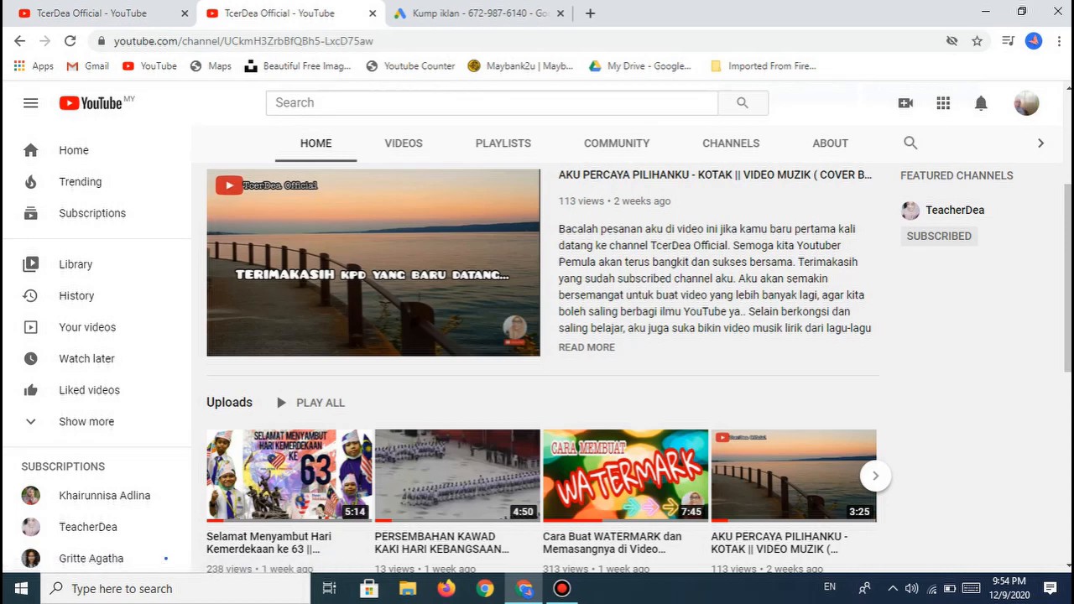
scroll(538, 335, "up", 3)
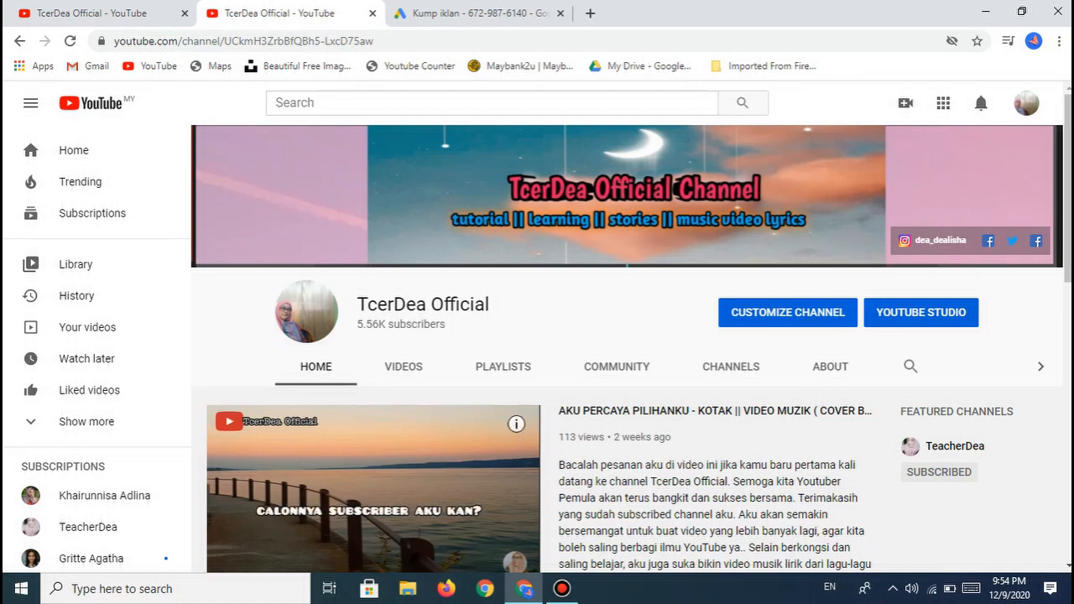
scroll(627, 335, "down", 1)
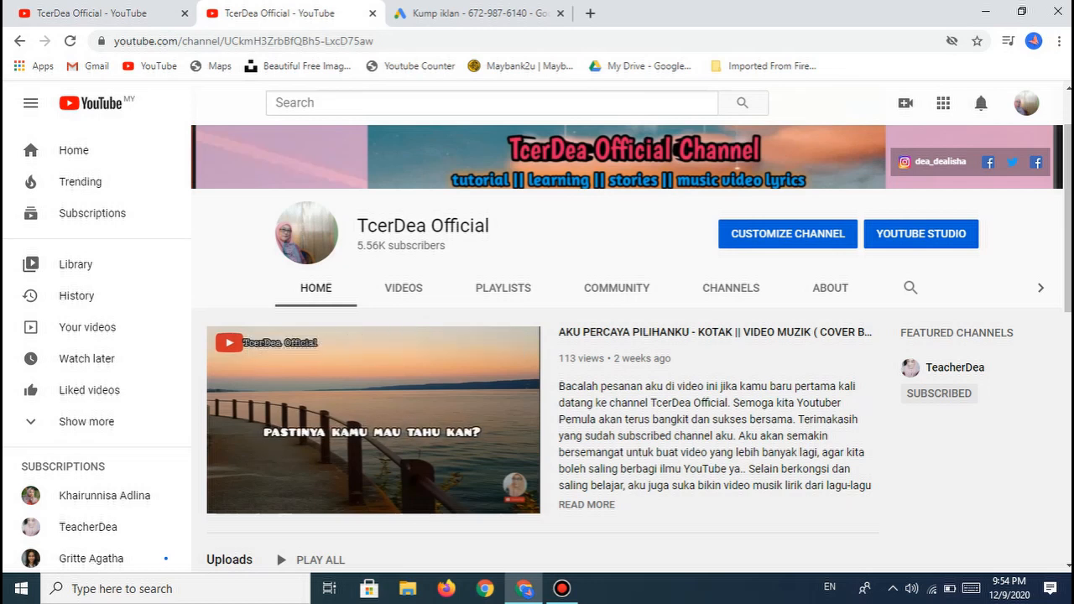
scroll(537, 353, "down", 2)
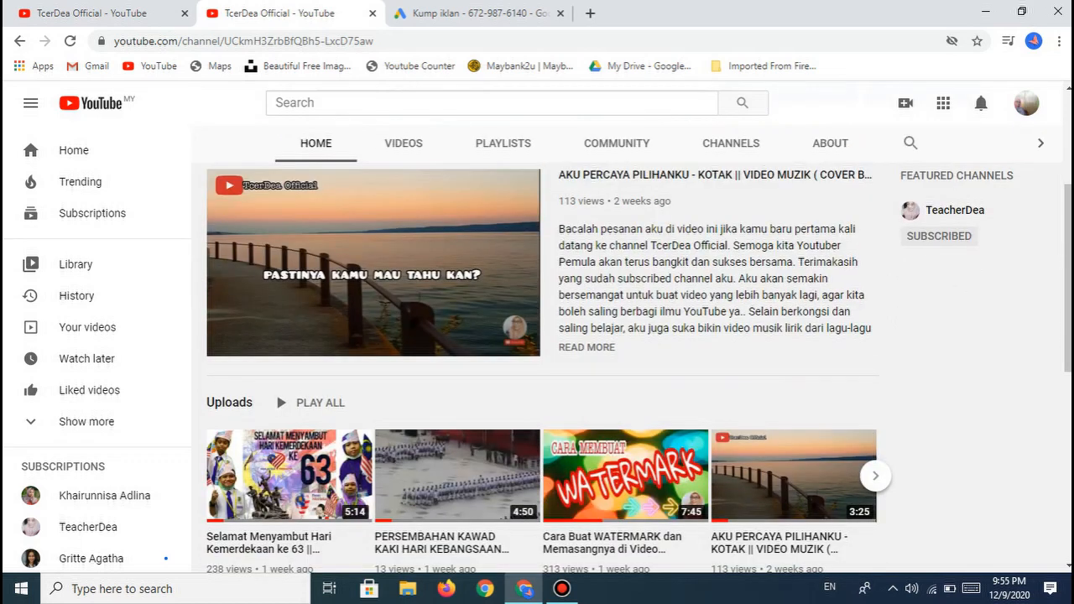
scroll(537, 353, "up", 2)
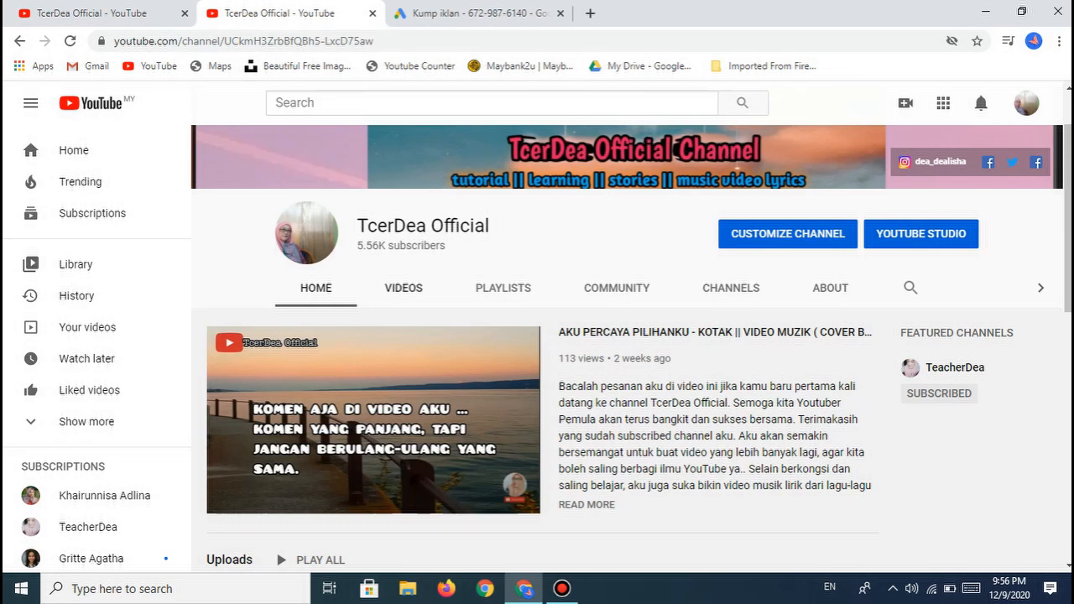
Step: Open the channel's list of videos and look through the uploads
left_click(408, 289)
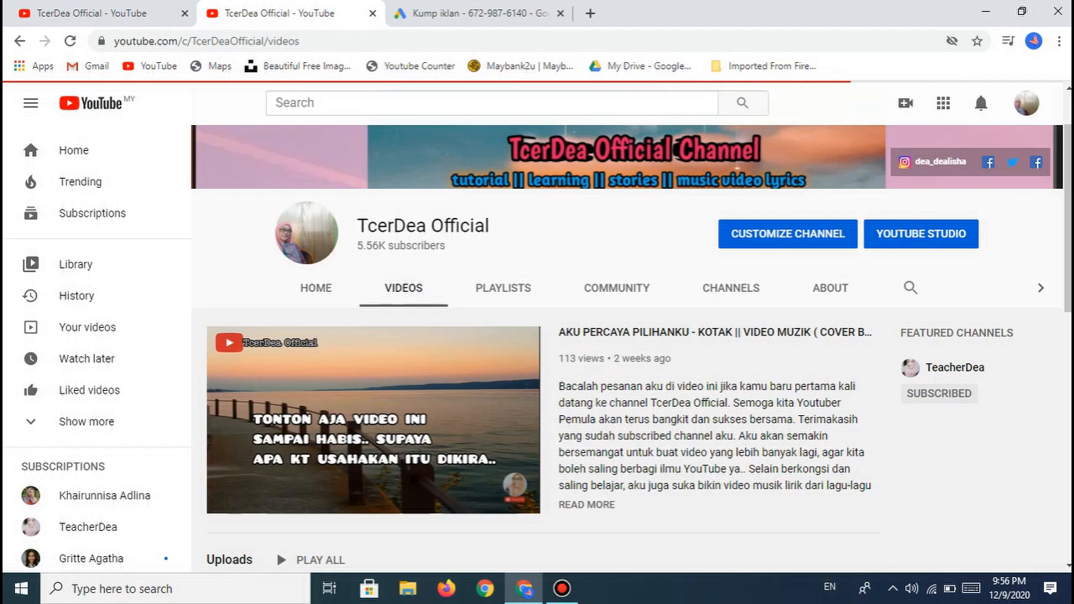
scroll(470, 361, "down", 5)
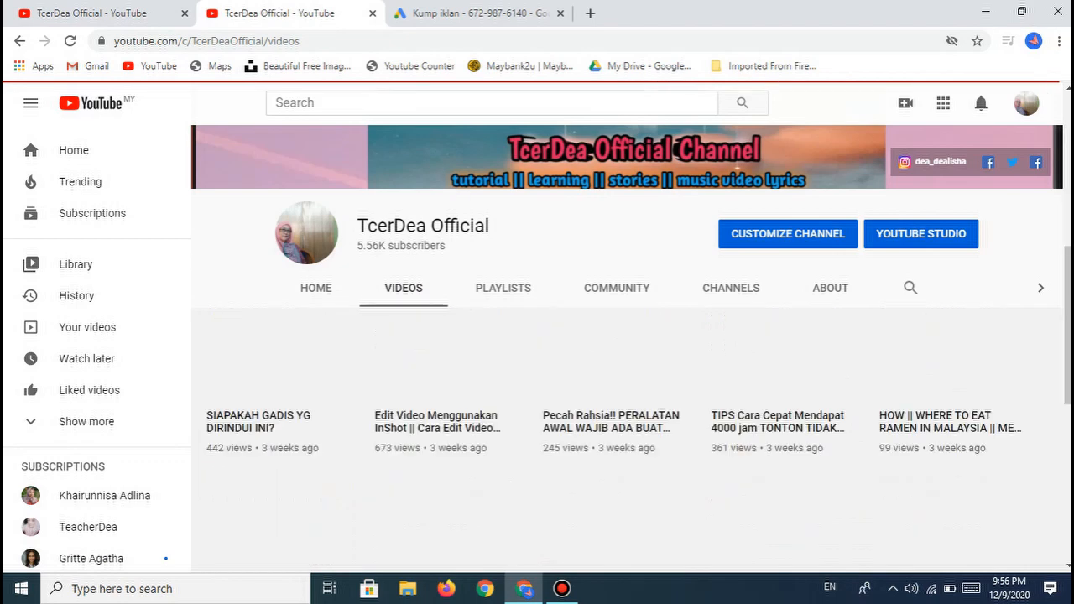
scroll(587, 419, "up", 4)
scroll(538, 377, "up", 3)
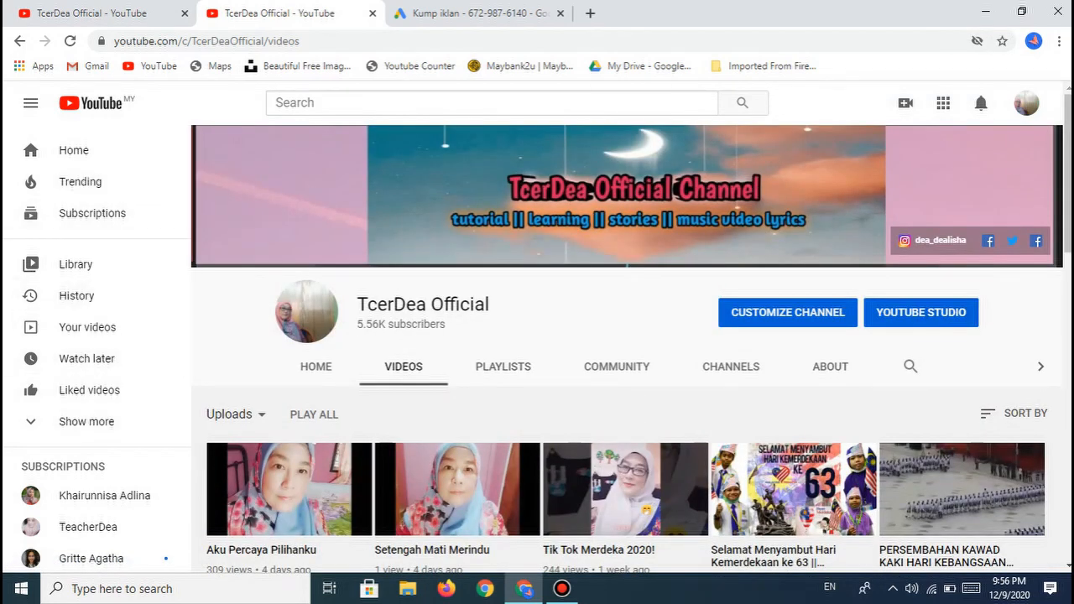
Step: Close the channel's uploads page and the extra Studio page, and return to the channel's home page
left_click(932, 312)
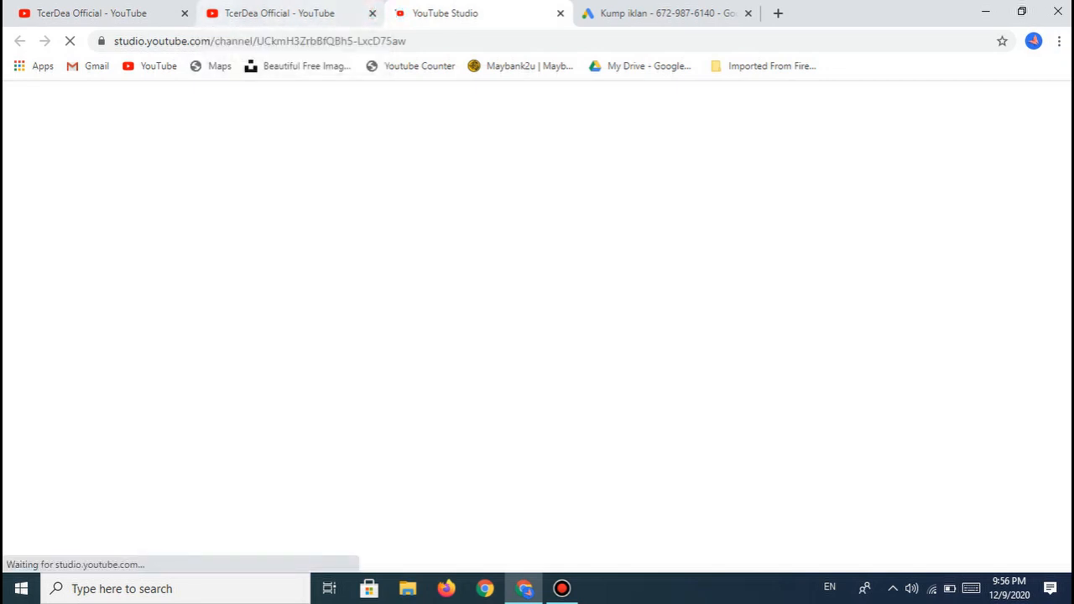
left_click(373, 12)
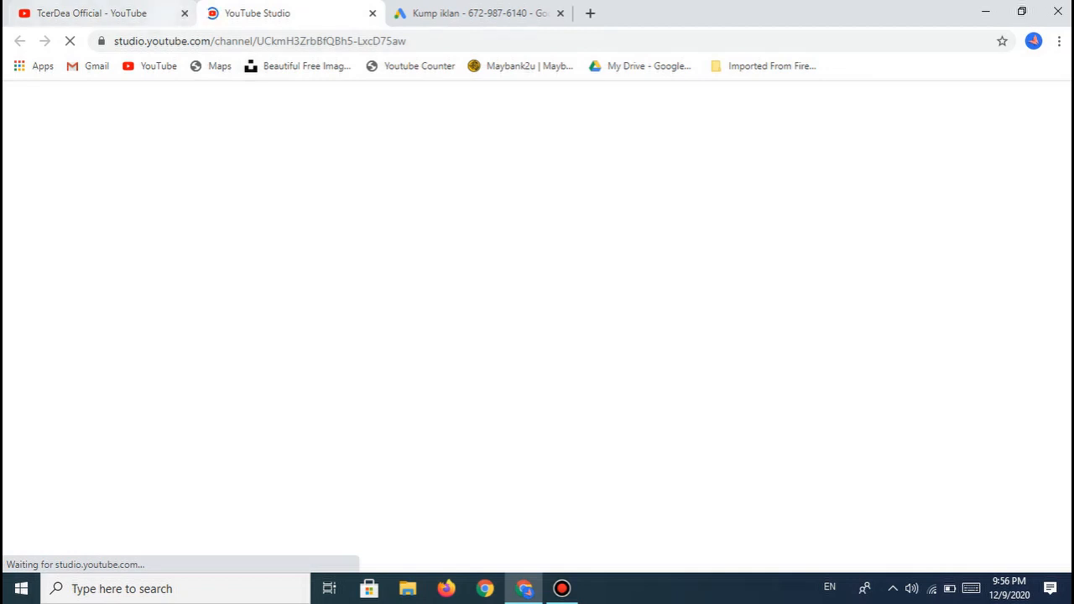
left_click(165, 13)
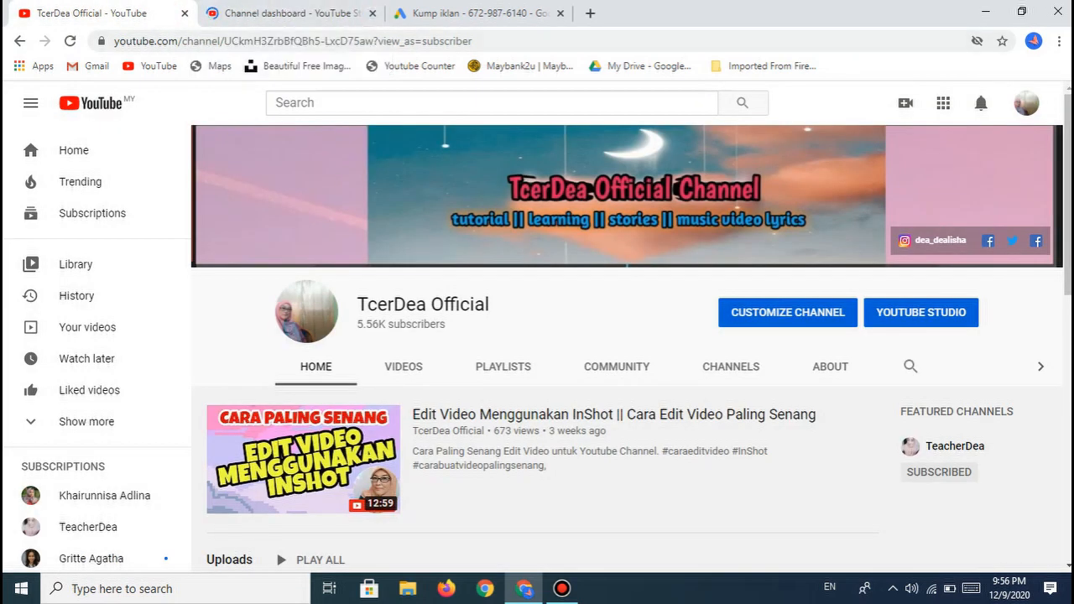
left_click(372, 13)
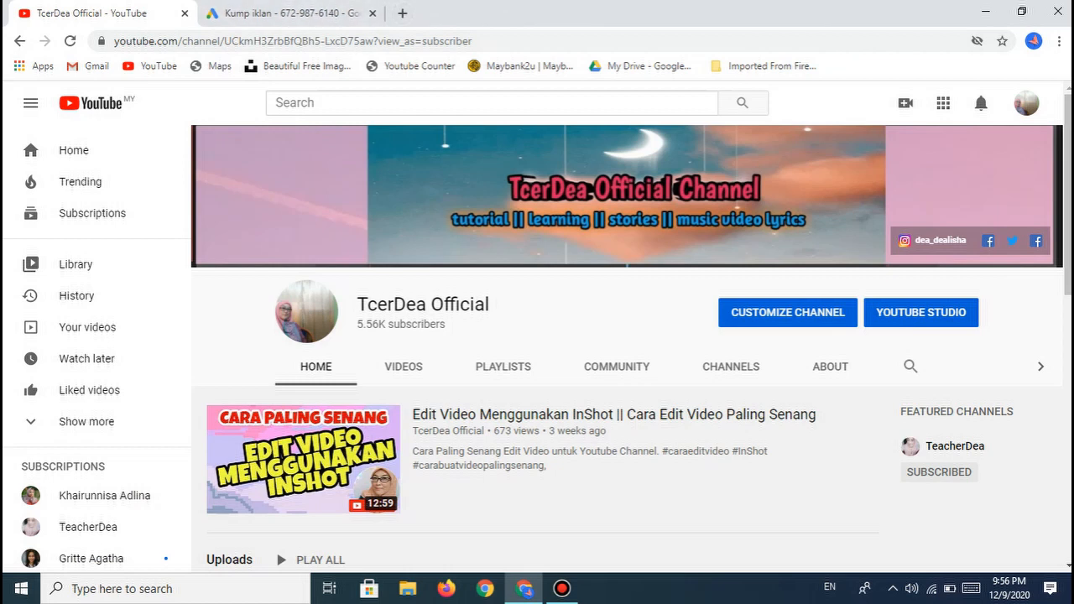
Step: Open the channel's video list in YouTube Studio and look through the first page of uploads, including visibility, monetization and restrictions
left_click(921, 312)
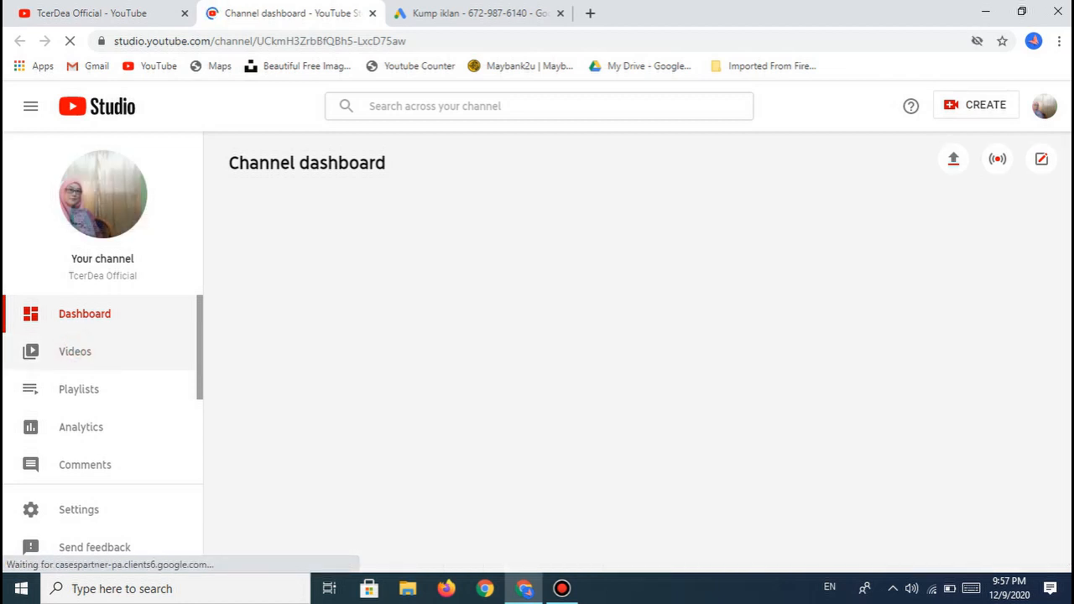
left_click(76, 352)
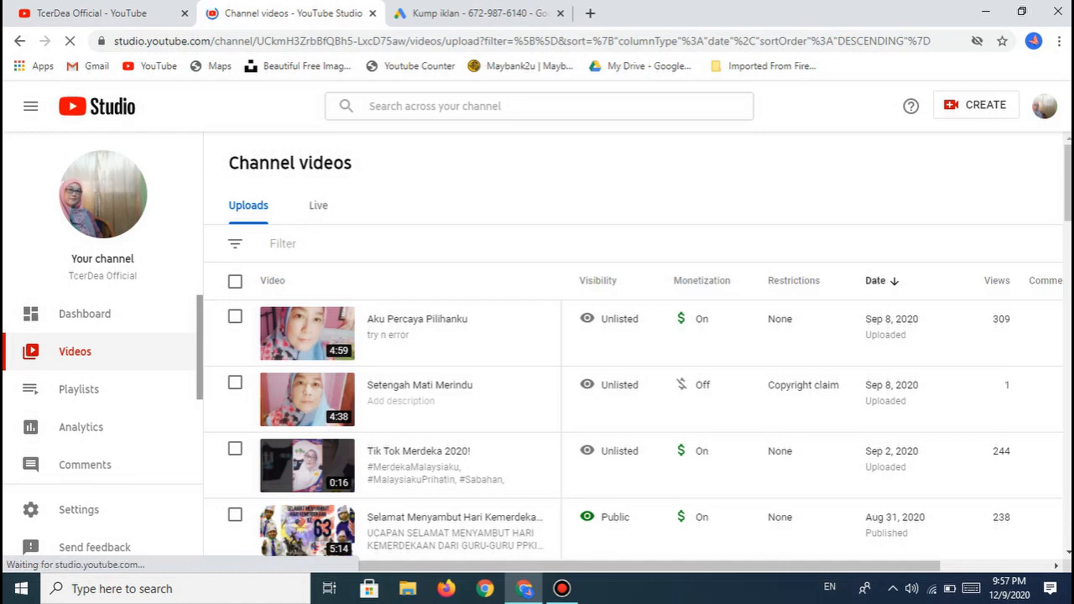
scroll(588, 349, "down", 4)
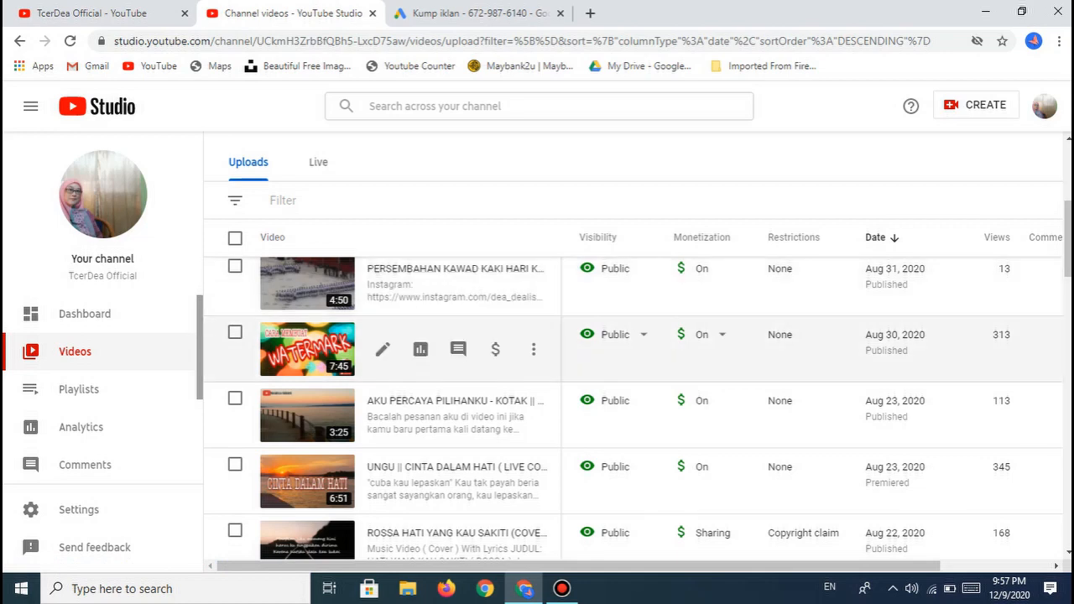
scroll(495, 327, "down", 2)
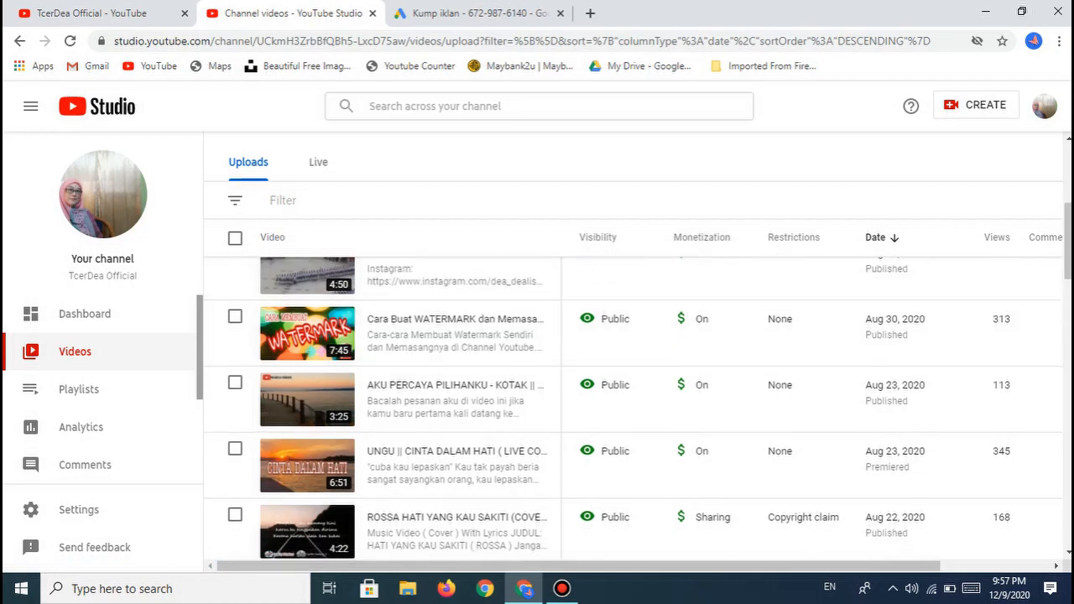
scroll(496, 327, "up", 3)
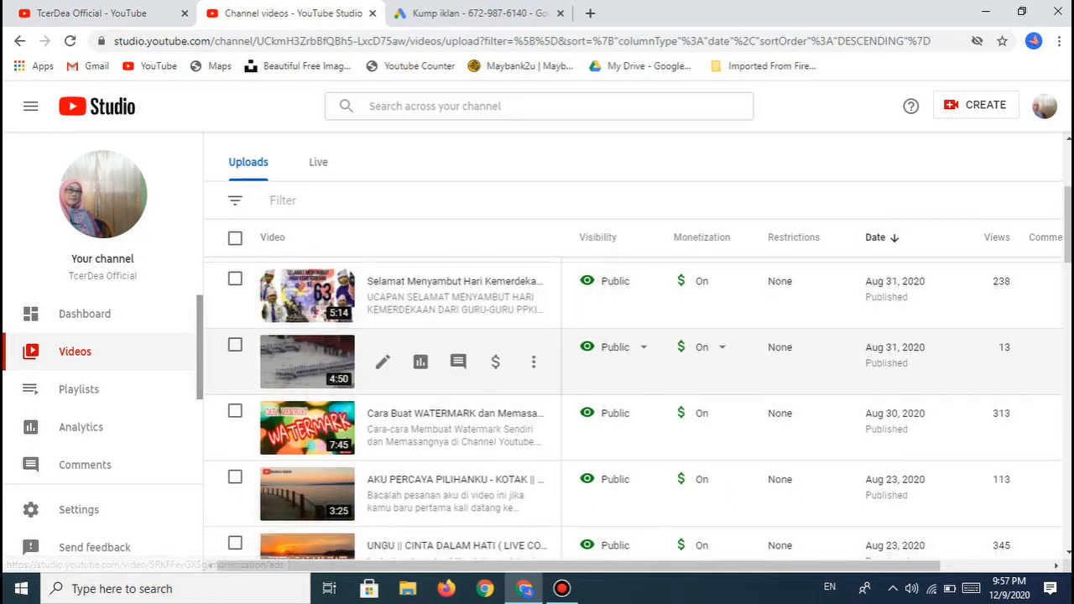
scroll(495, 335, "up", 1)
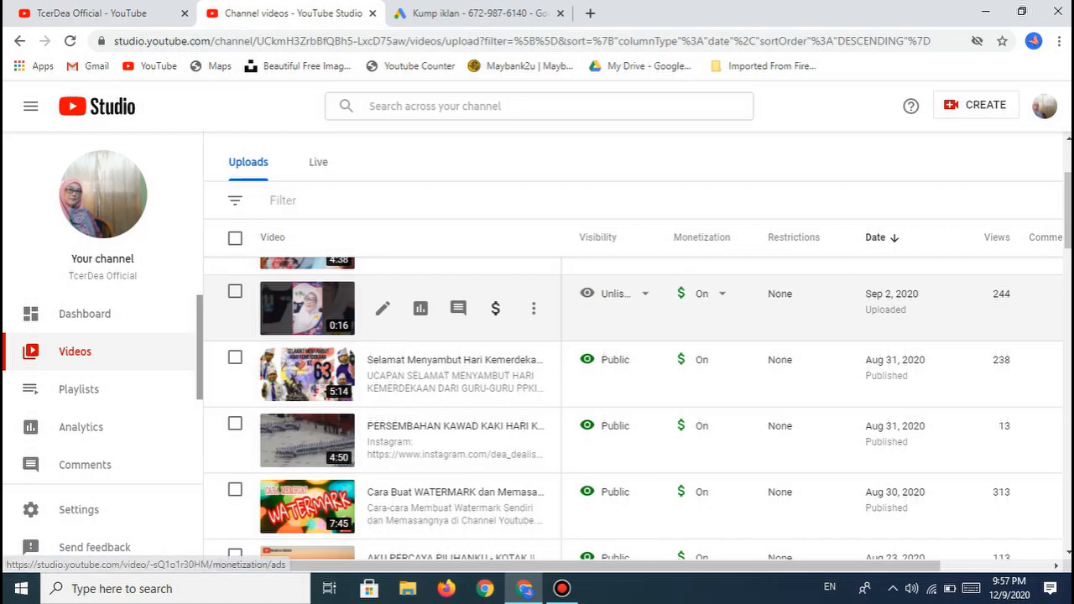
scroll(495, 336, "down", 2)
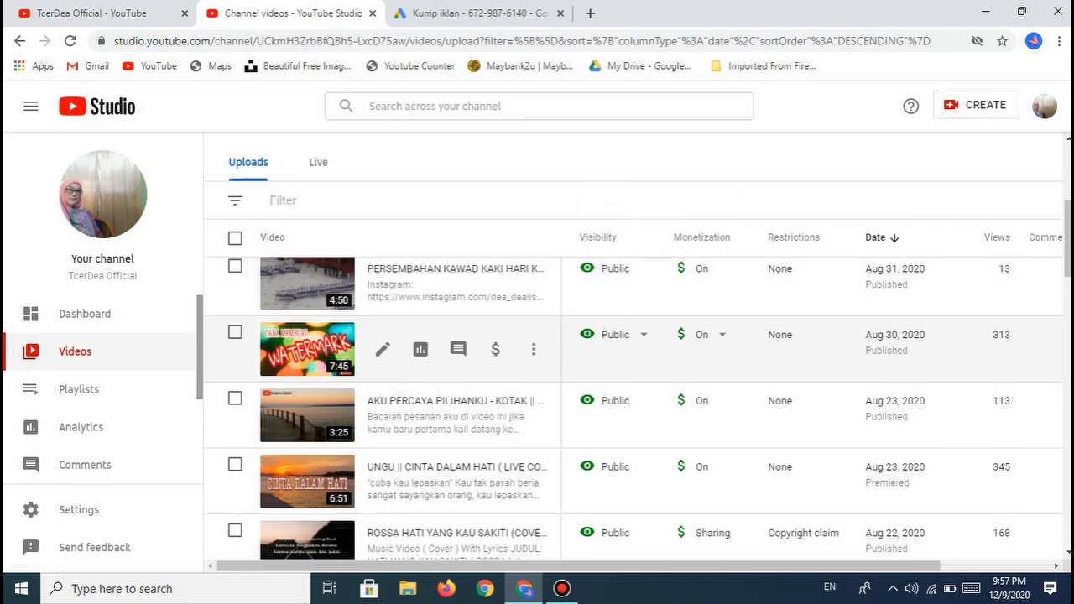
scroll(588, 336, "down", 6)
scroll(293, 369, "down", 12)
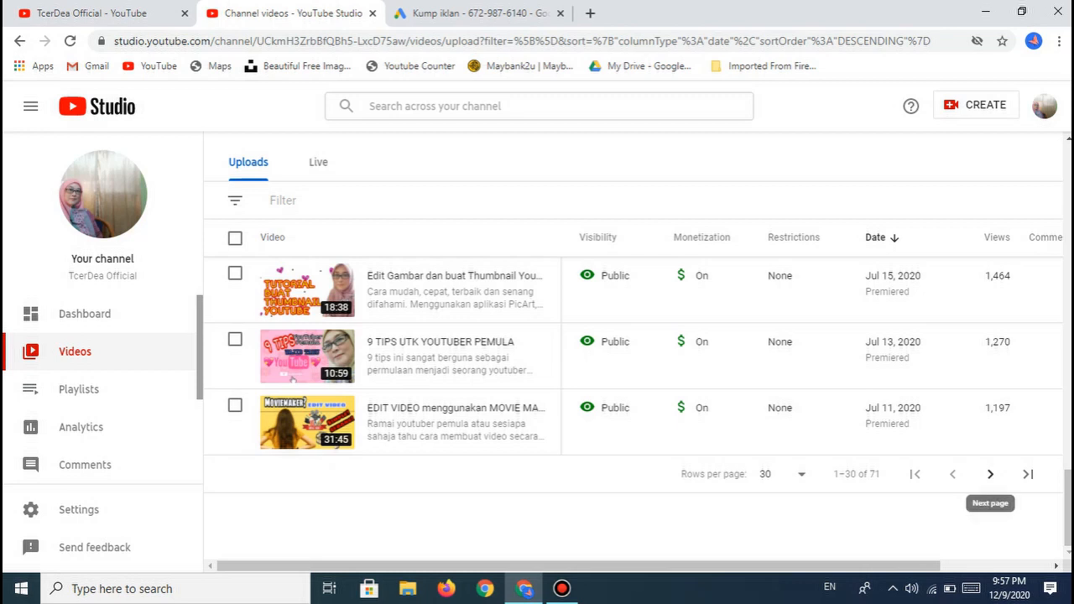
Step: Page through the older uploads in the Studio video list down to the end of the last page
left_click(990, 474)
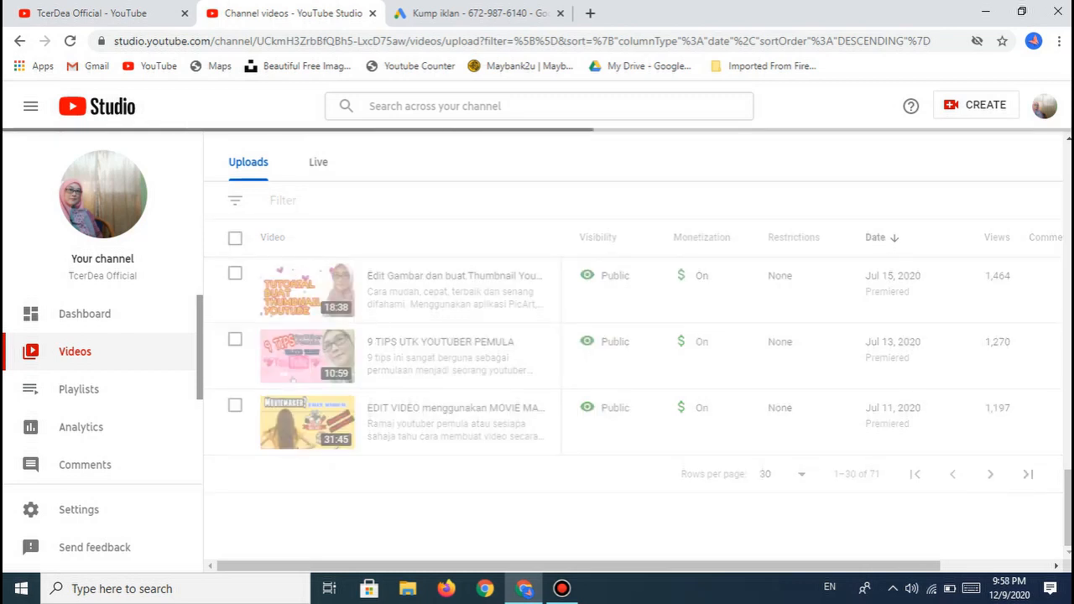
scroll(383, 344, "down", 8)
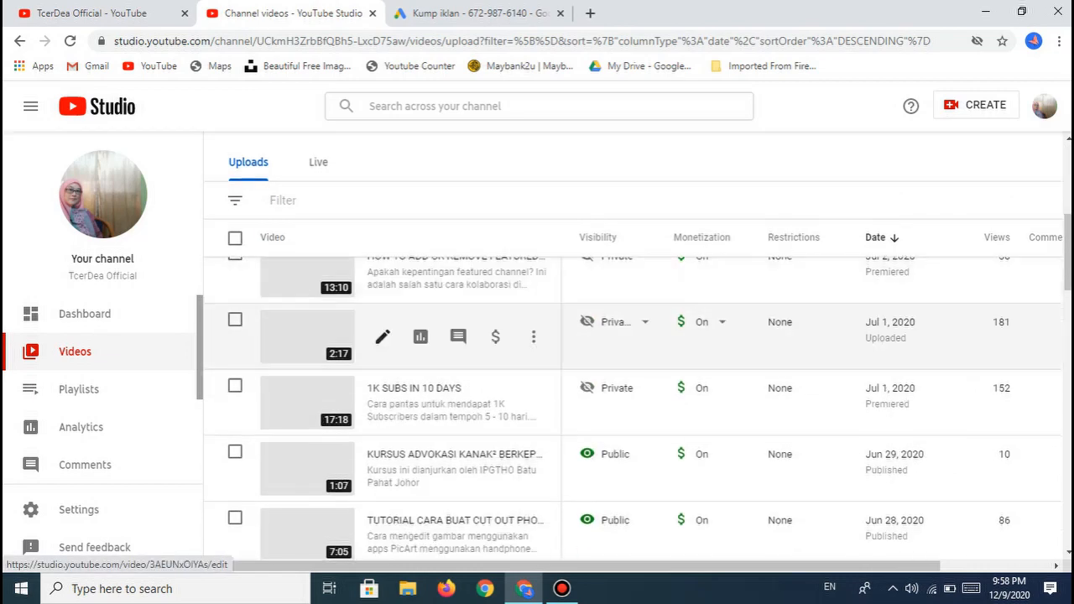
scroll(383, 348, "down", 10)
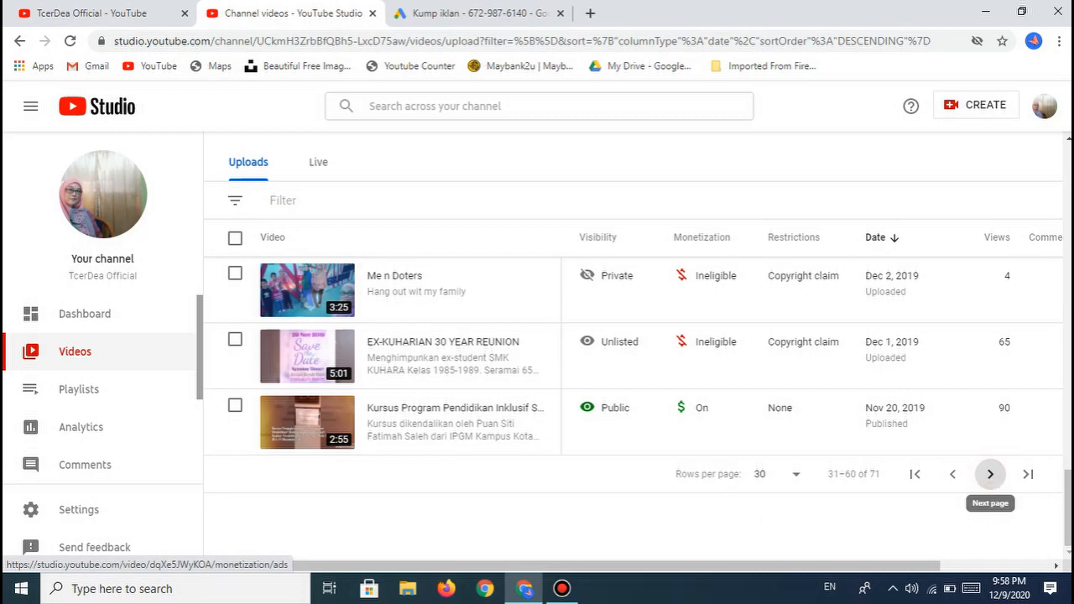
left_click(991, 474)
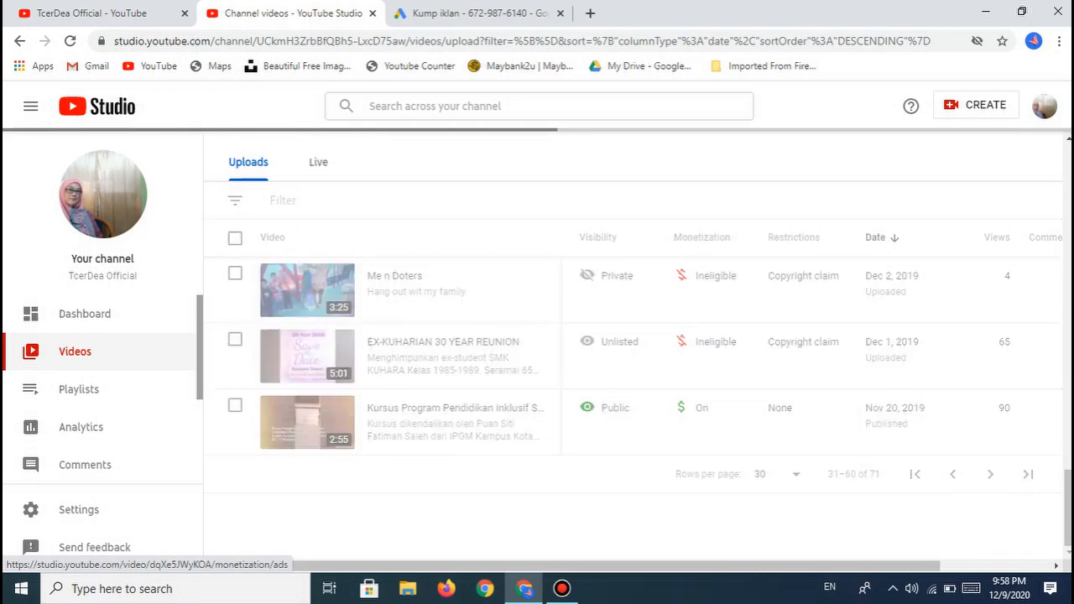
scroll(495, 419, "down", 10)
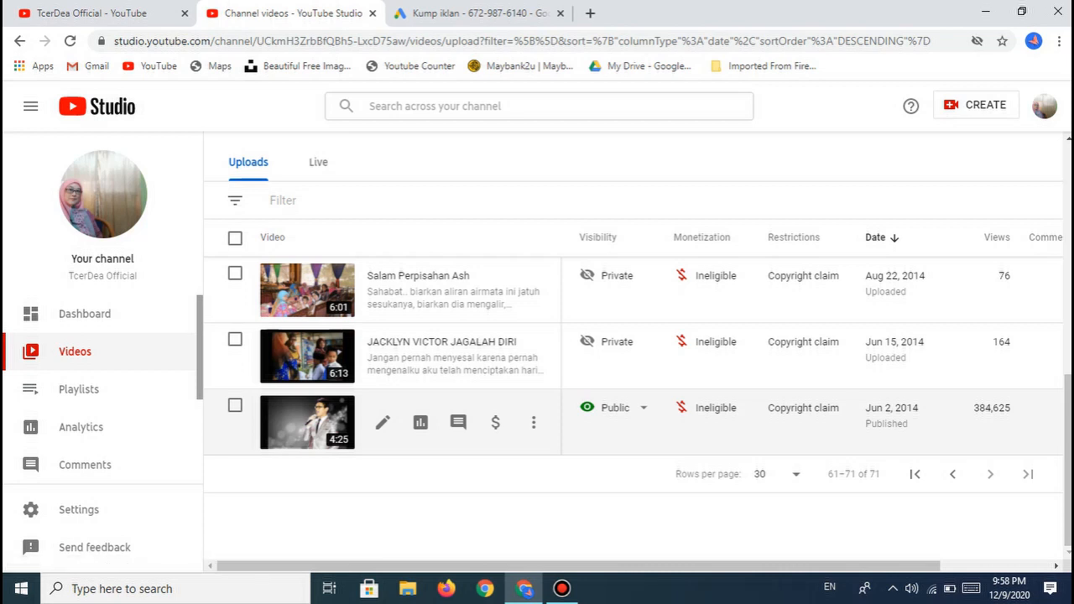
Step: Examine the monetization status, copyright restrictions and views of the oldest uploads on the list's last page
scroll(630, 377, "up", 2)
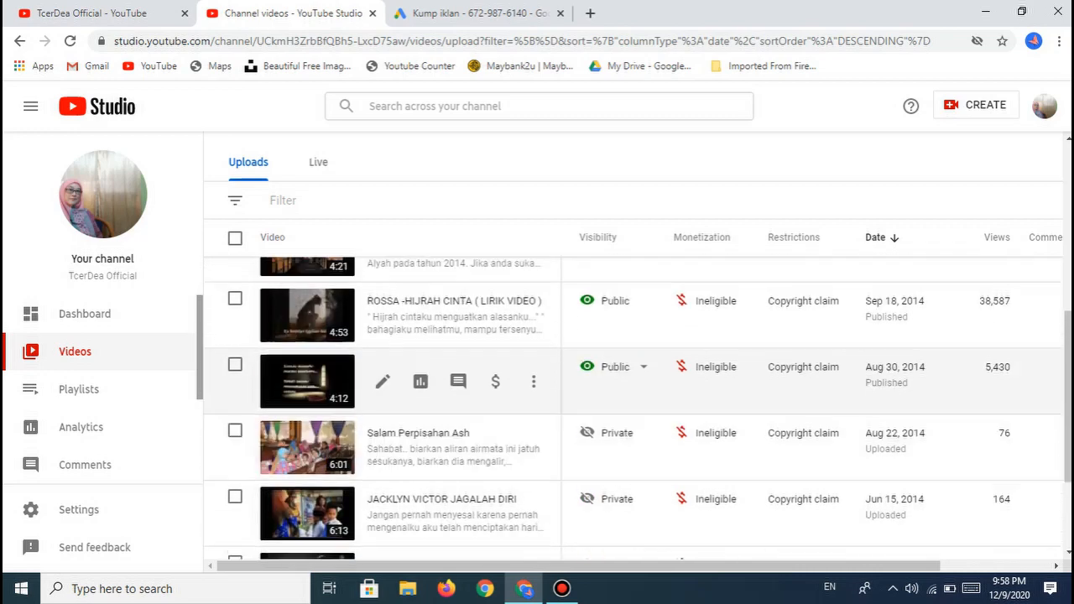
scroll(630, 378, "up", 2)
scroll(629, 377, "down", 2)
scroll(630, 357, "up", 1)
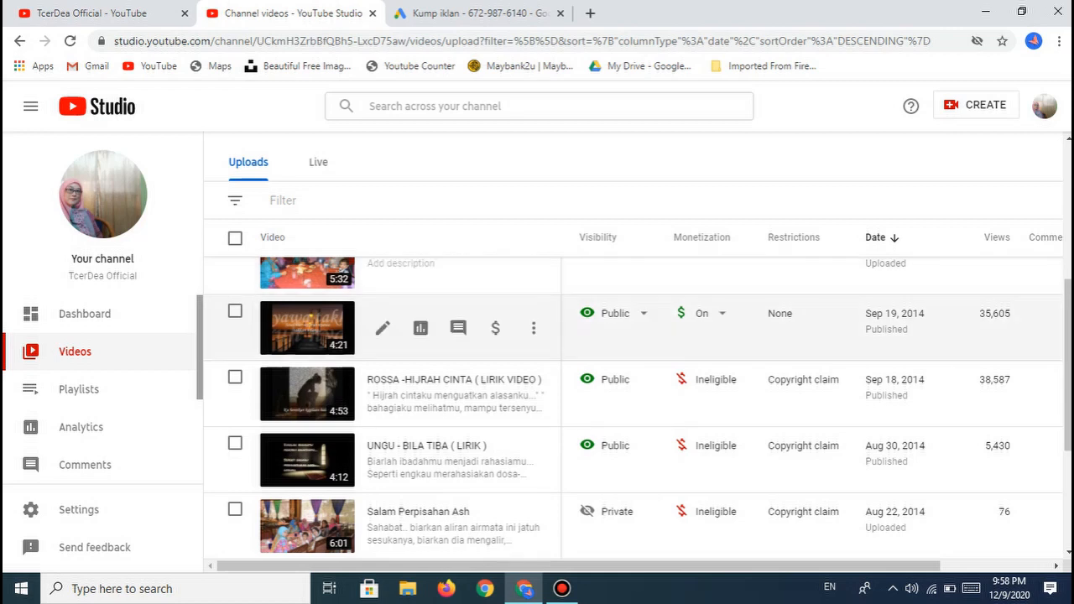
scroll(638, 408, "down", 1)
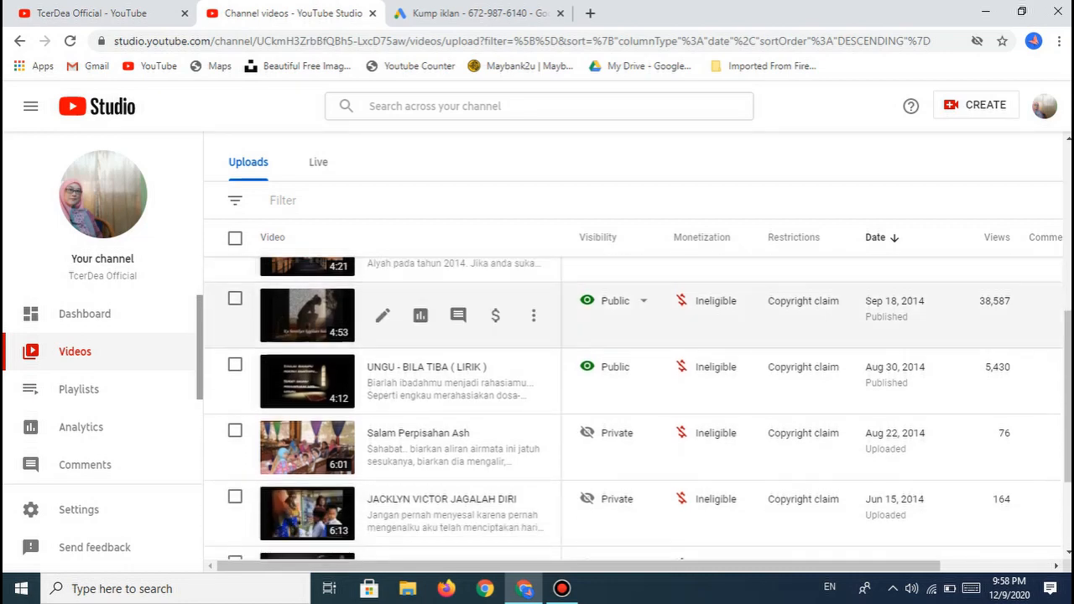
scroll(638, 353, "up", 3)
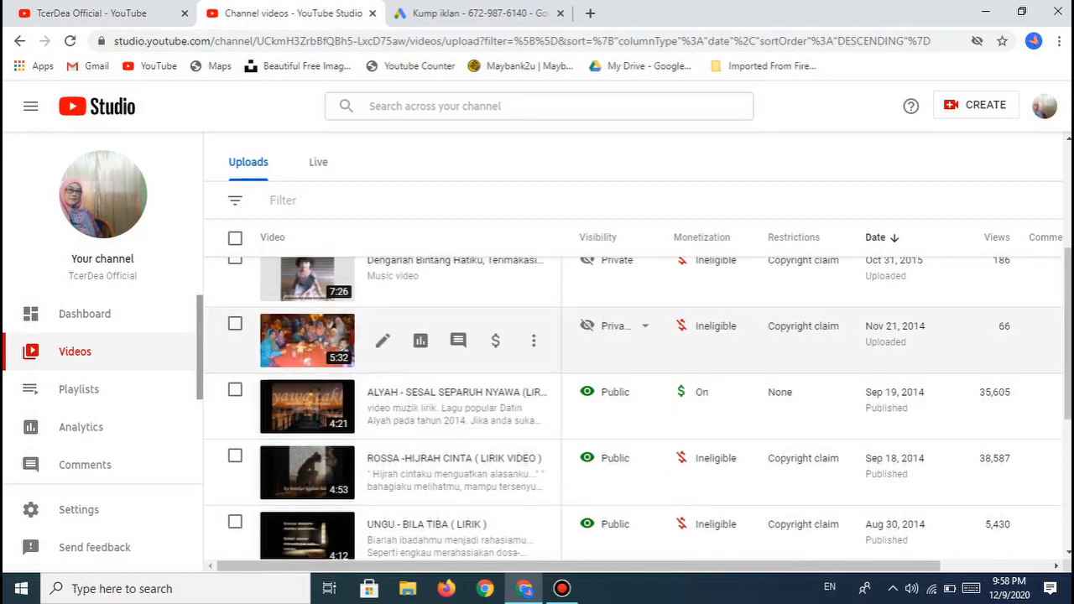
scroll(638, 352, "down", 3)
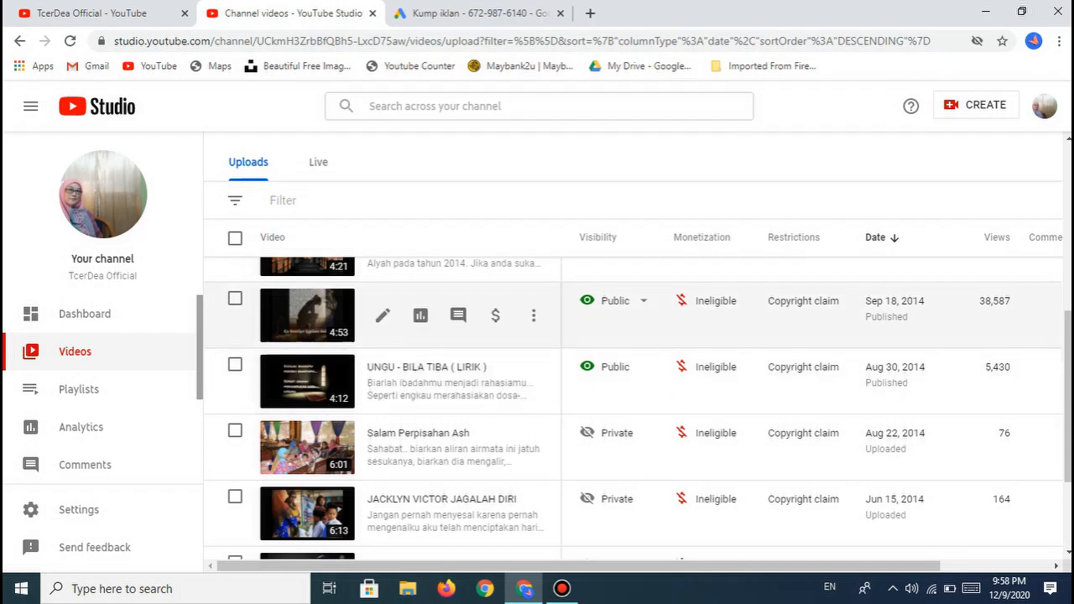
scroll(638, 336, "down", 3)
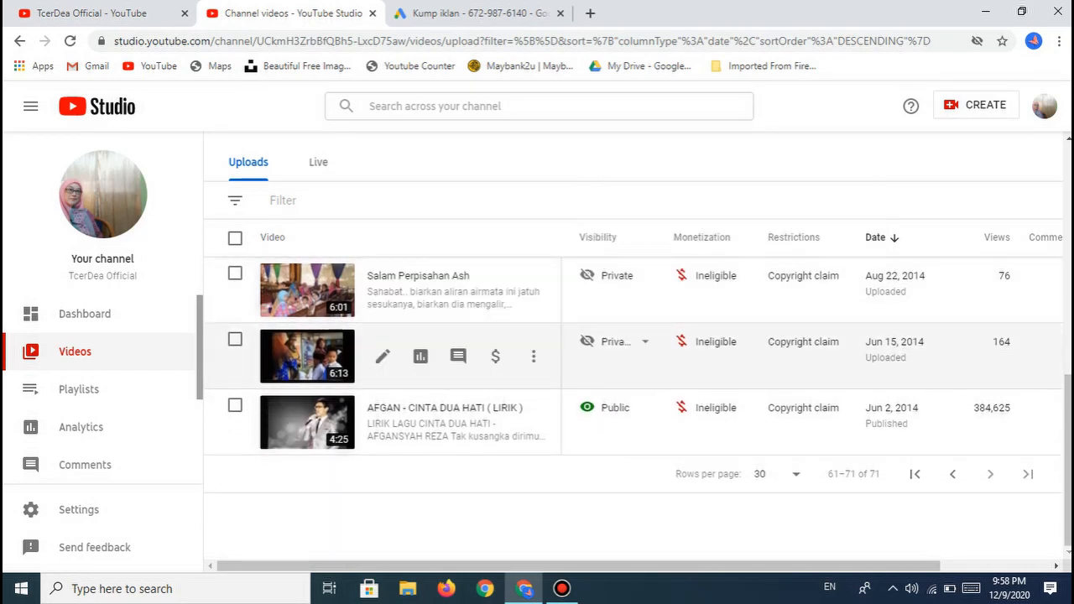
scroll(588, 394, "up", 6)
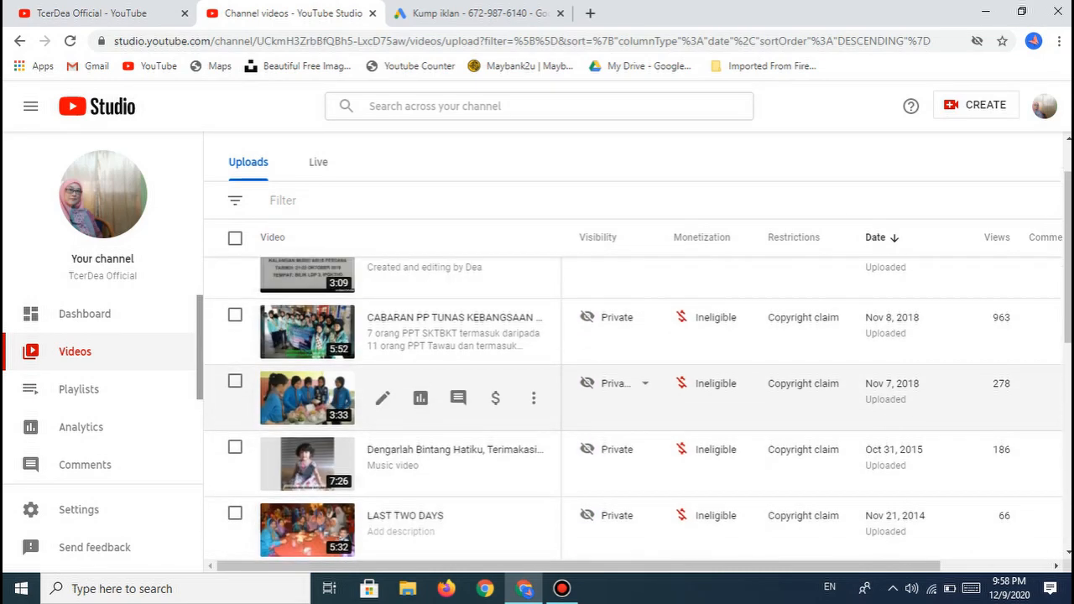
scroll(605, 395, "up", 2)
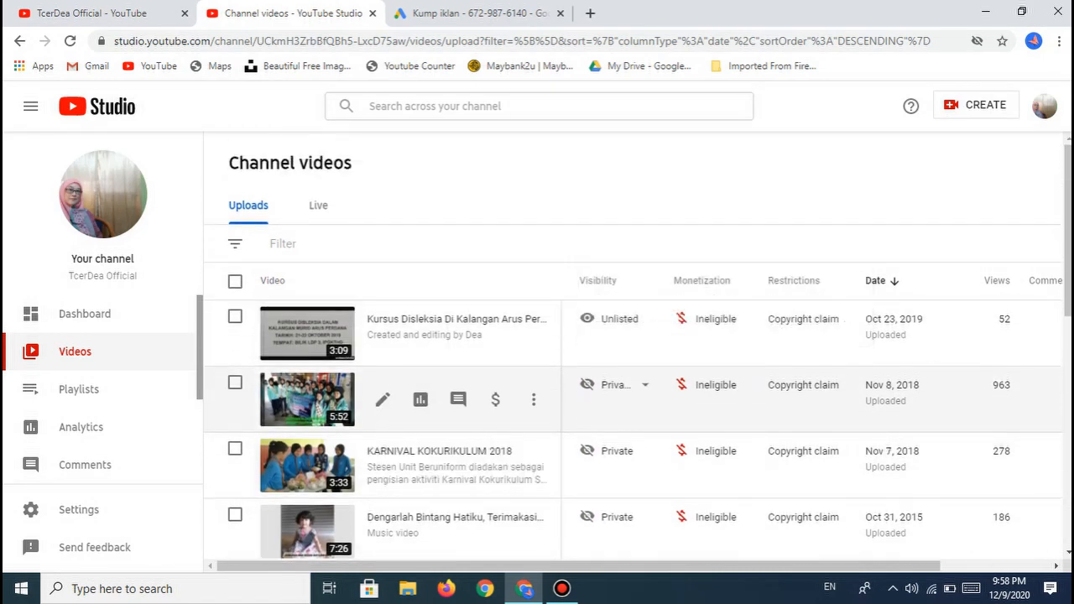
scroll(605, 353, "down", 1)
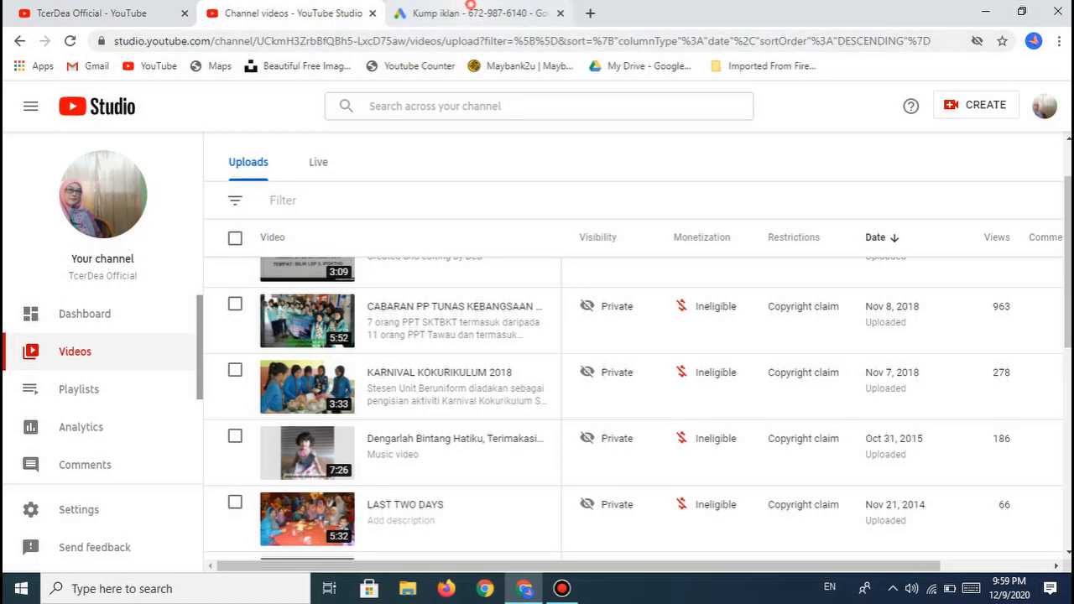
Step: Start promoting the video "AFGAN - CINTA DUA HATI ( LIRIK )", and switch to the Google Ads ad groups page, closing the blank sign-up page
left_click(470, 12)
left_click(294, 11)
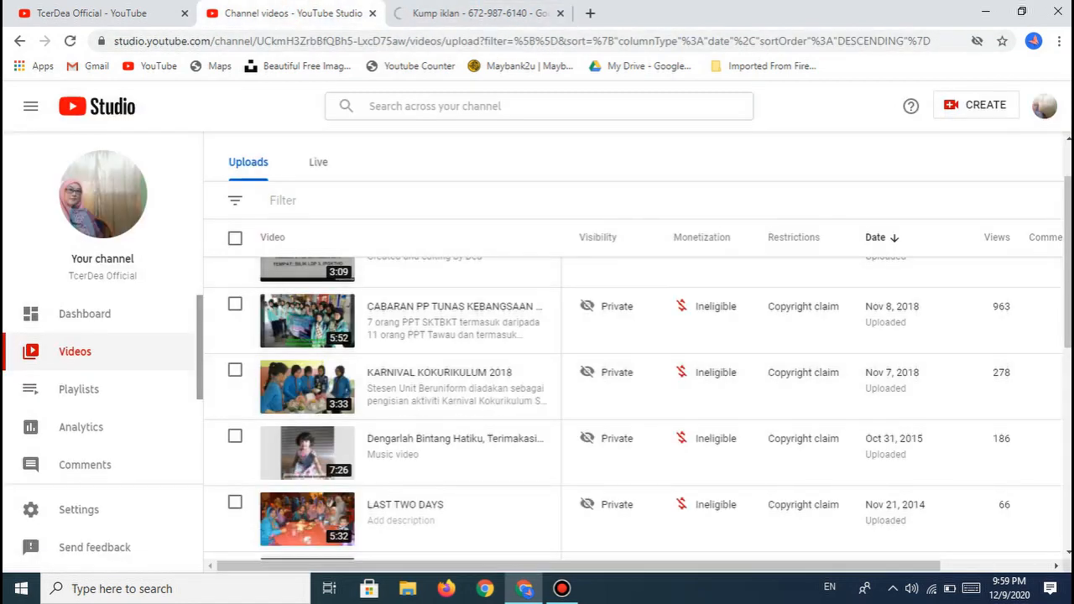
scroll(634, 377, "up", 2)
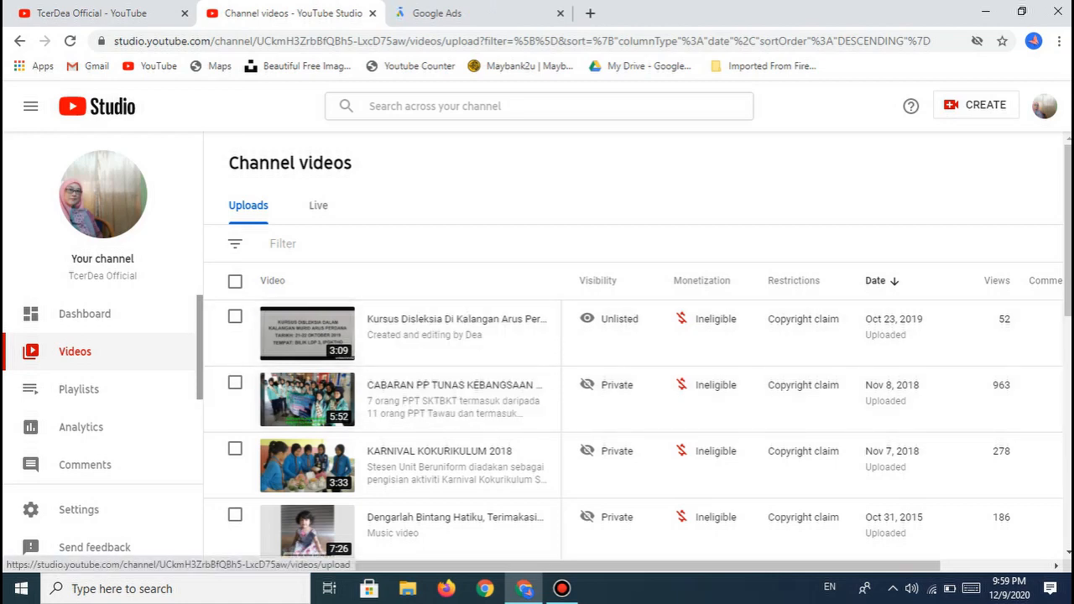
scroll(458, 361, "down", 10)
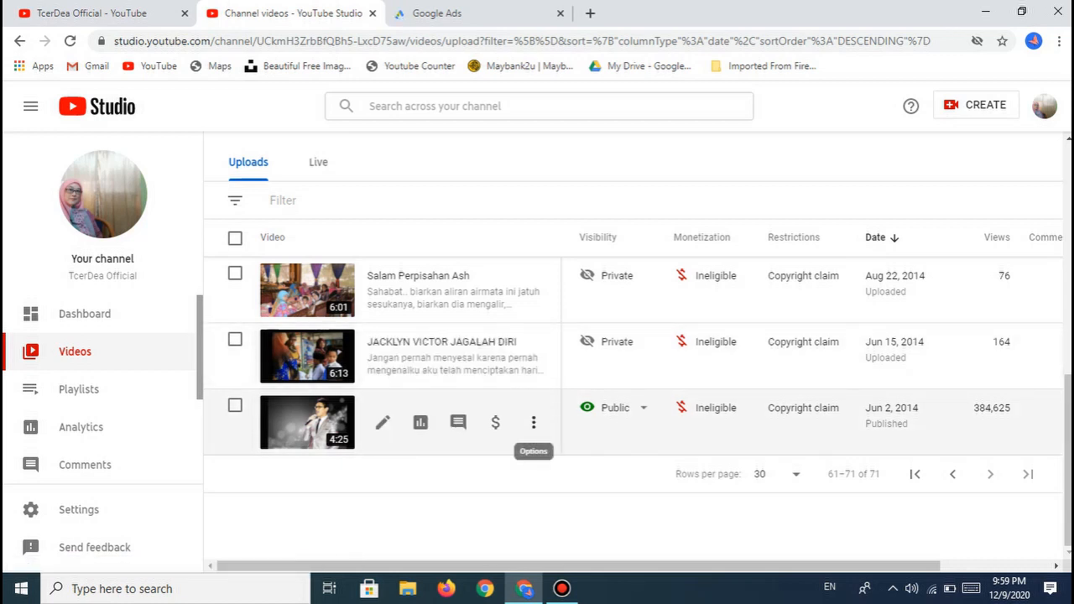
left_click(533, 423)
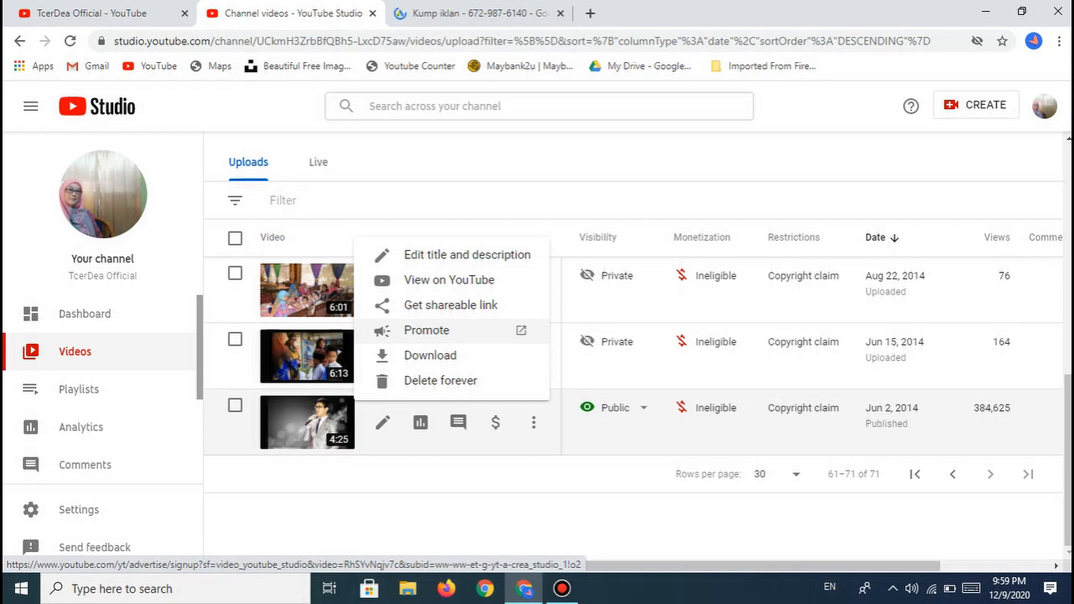
left_click(472, 13)
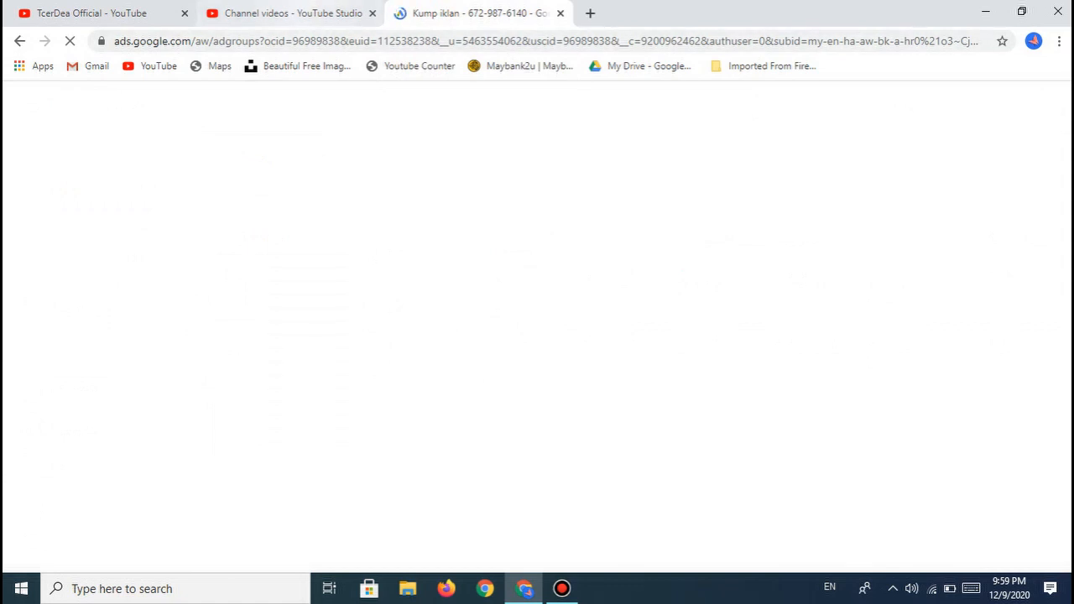
left_click(288, 14)
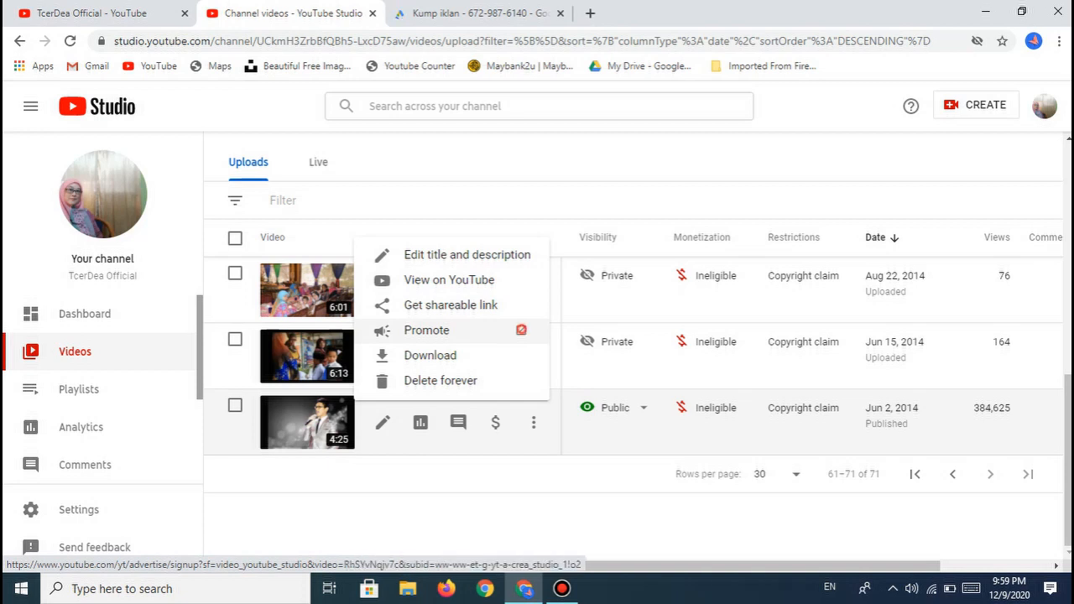
left_click(520, 330)
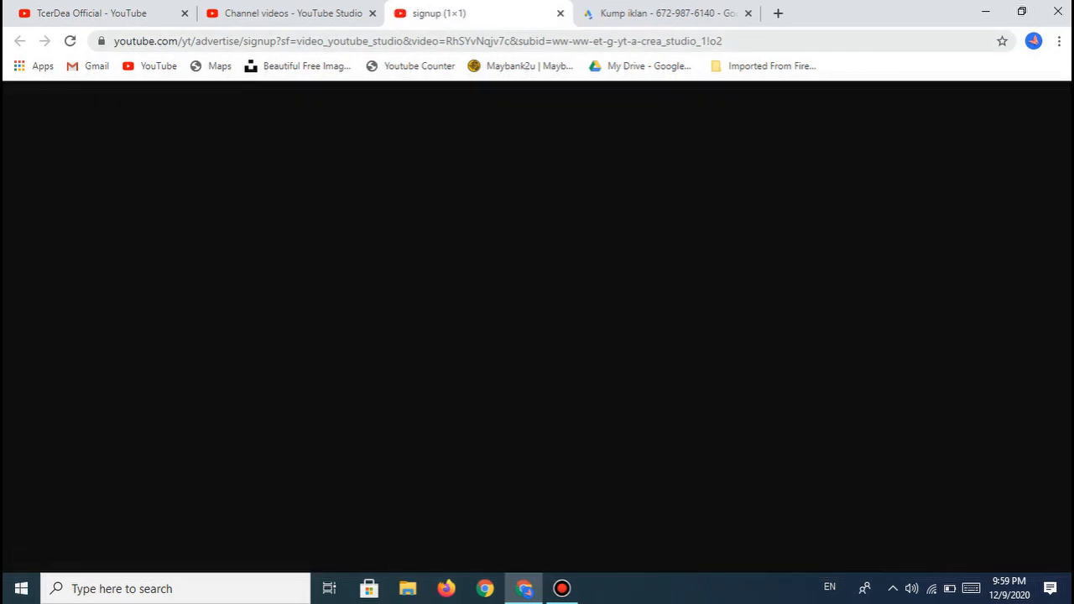
left_click(640, 14)
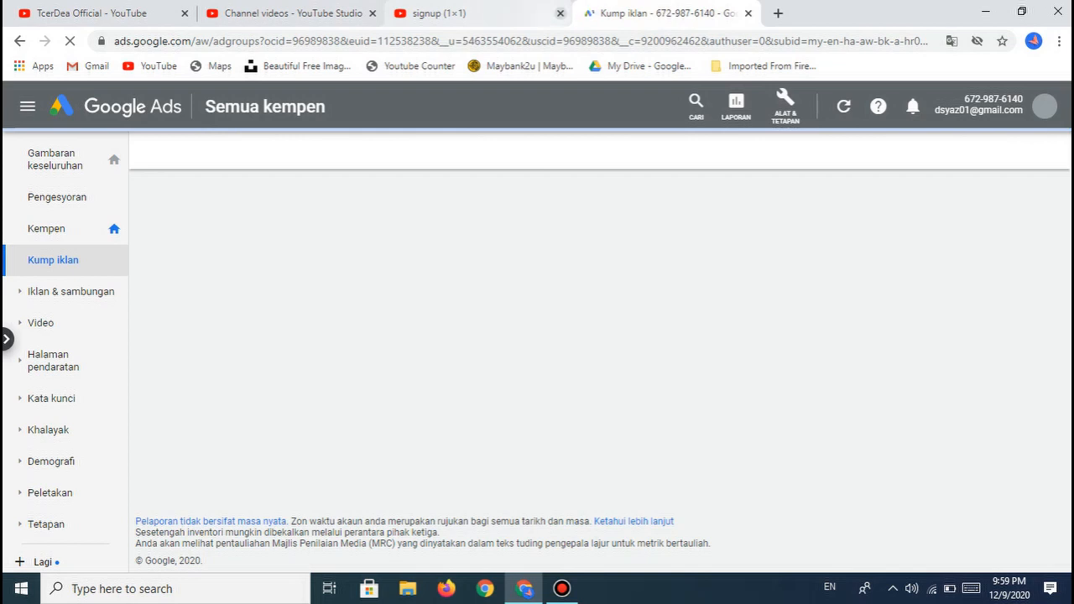
left_click(561, 14)
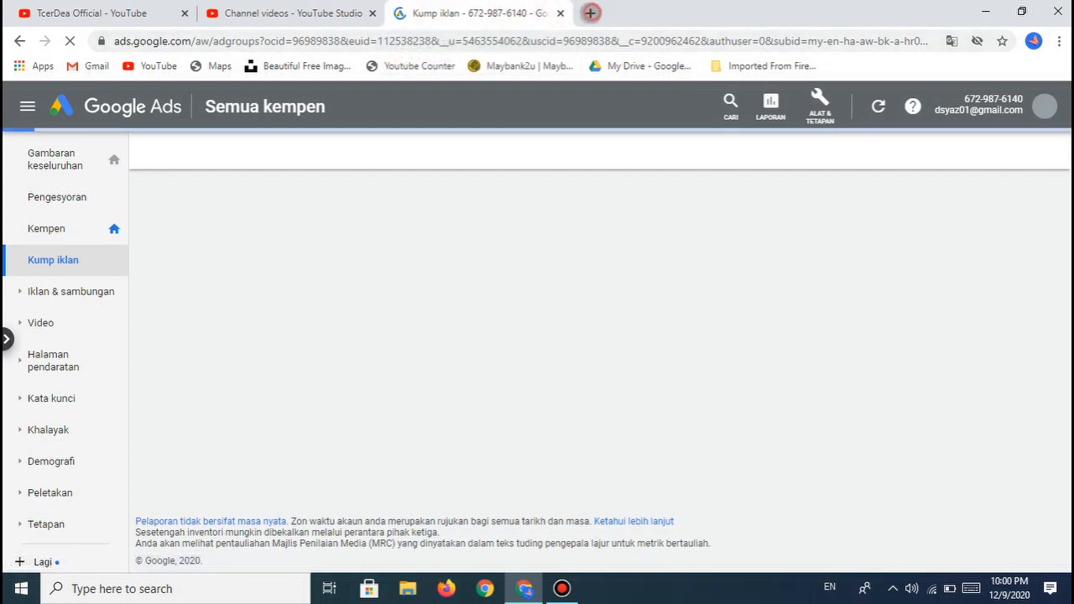
Step: Search the web for "google ads" in a new tab and open the official Google Ads Malaysia sign-up result
key("ctrl+t")
left_click(468, 41)
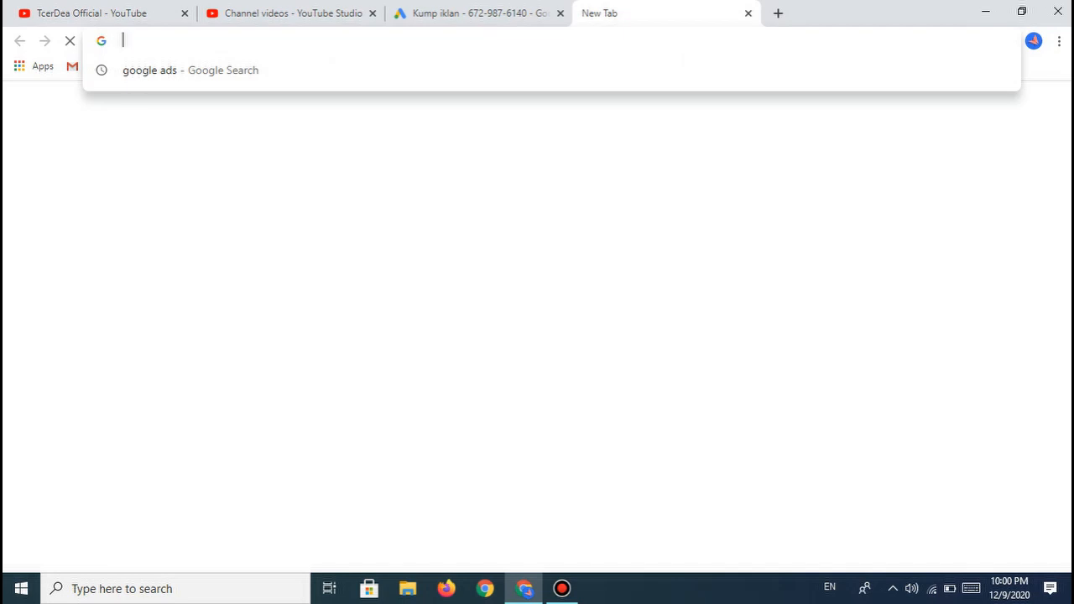
type("goo")
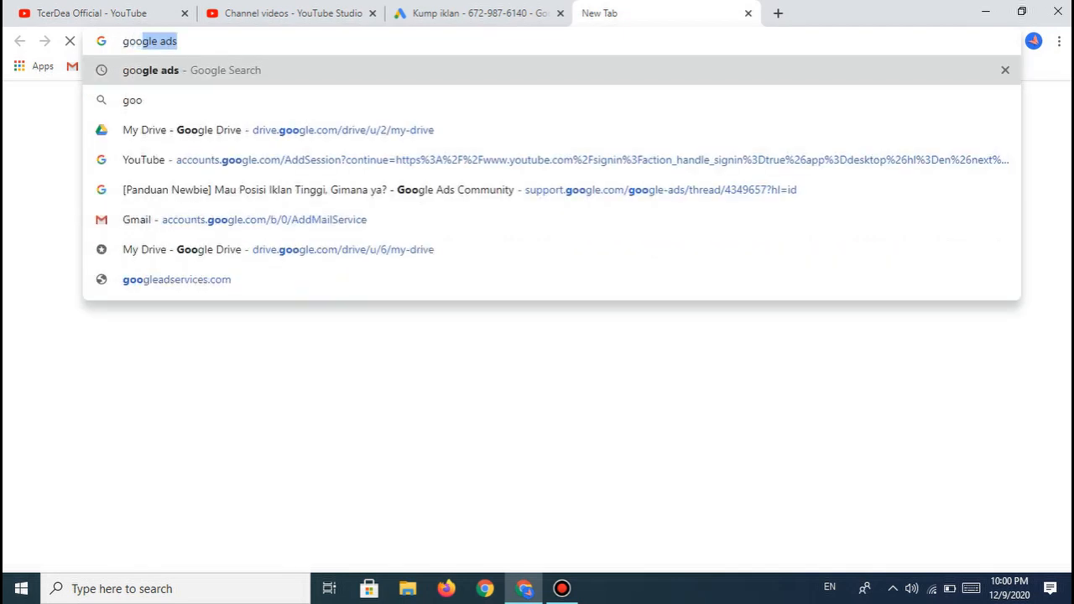
left_click(273, 76)
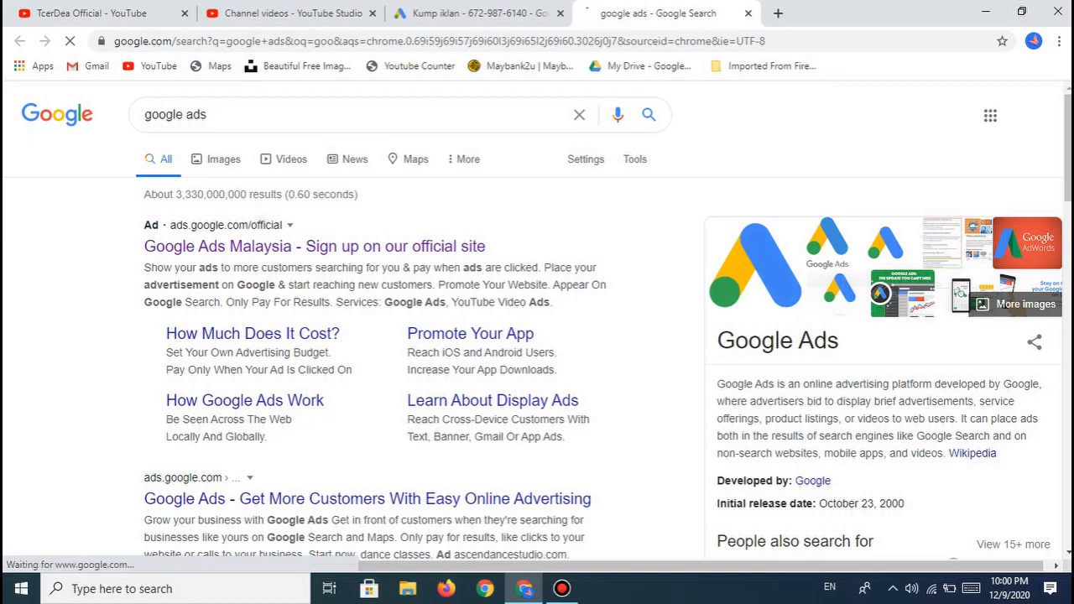
scroll(538, 319, "down", 3)
scroll(537, 319, "up", 3)
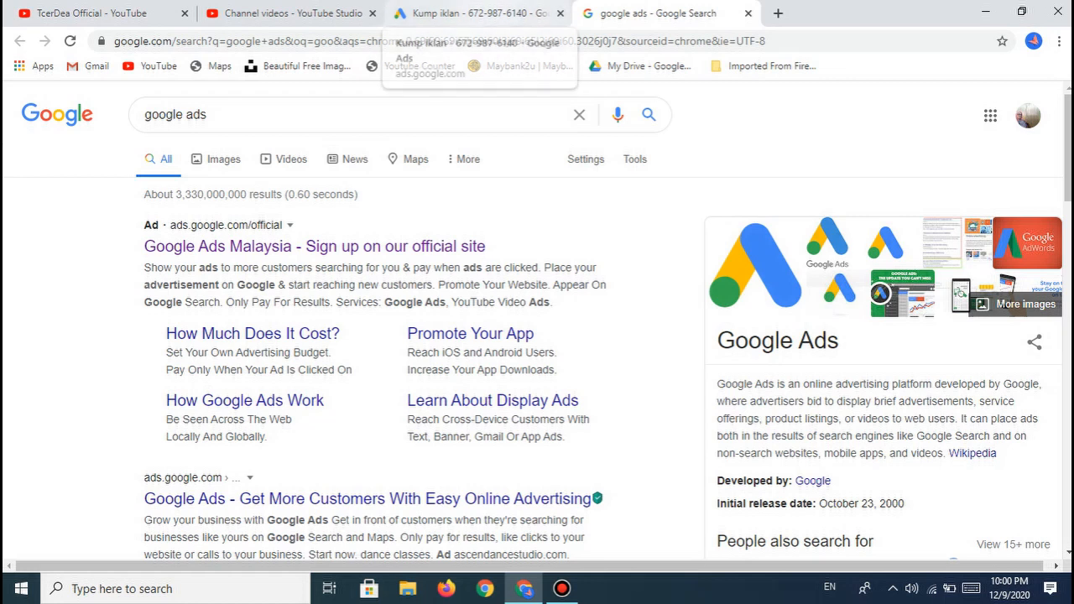
left_click(390, 247)
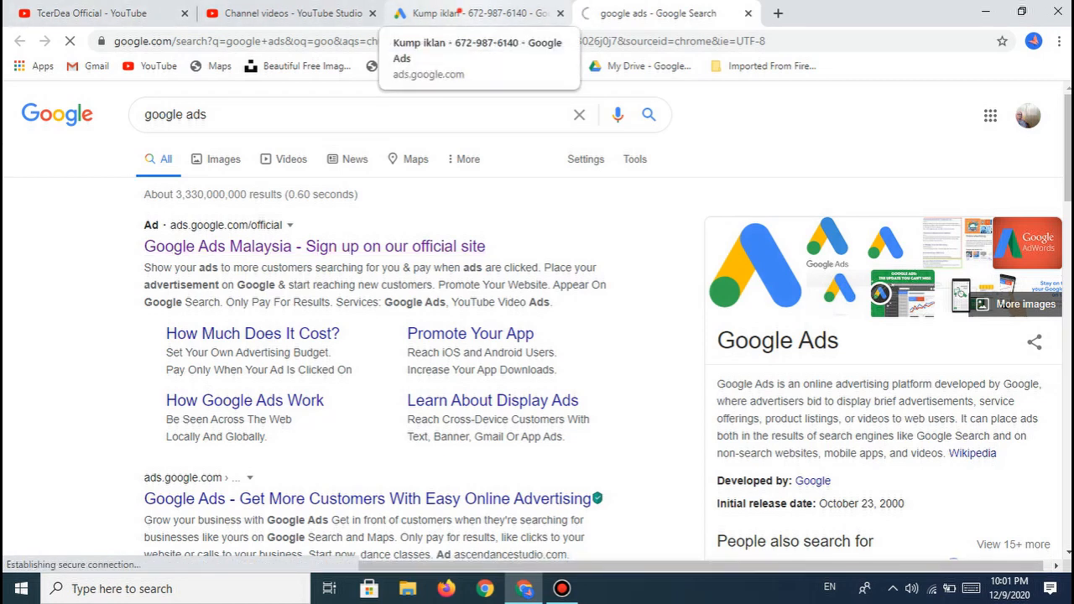
Step: Return to the Google Ads account, review the account totals on the Kempen page, and start a new campaign
left_click(459, 13)
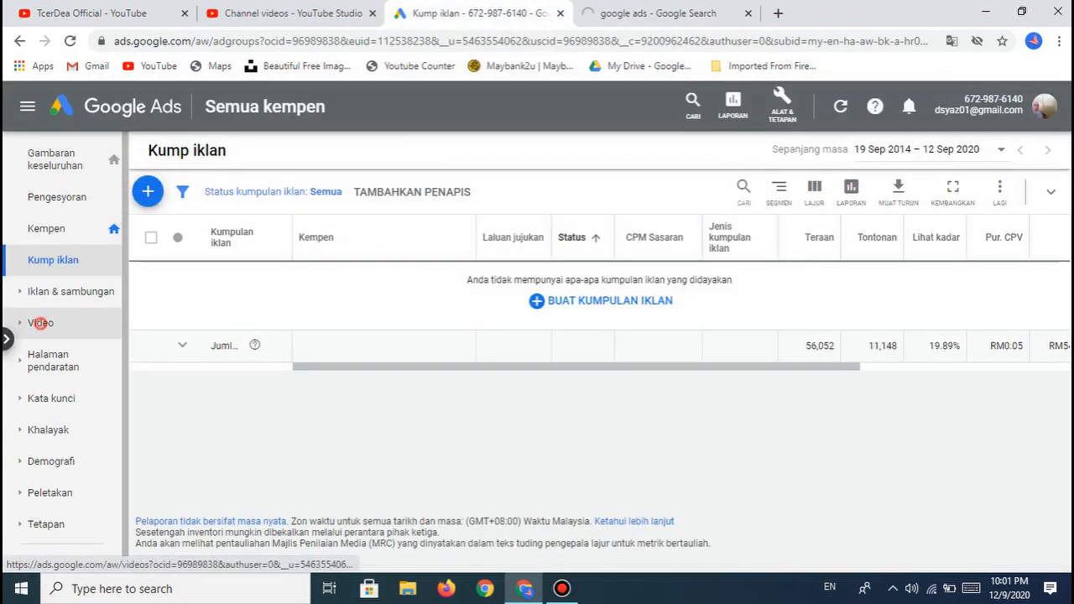
left_click(40, 323)
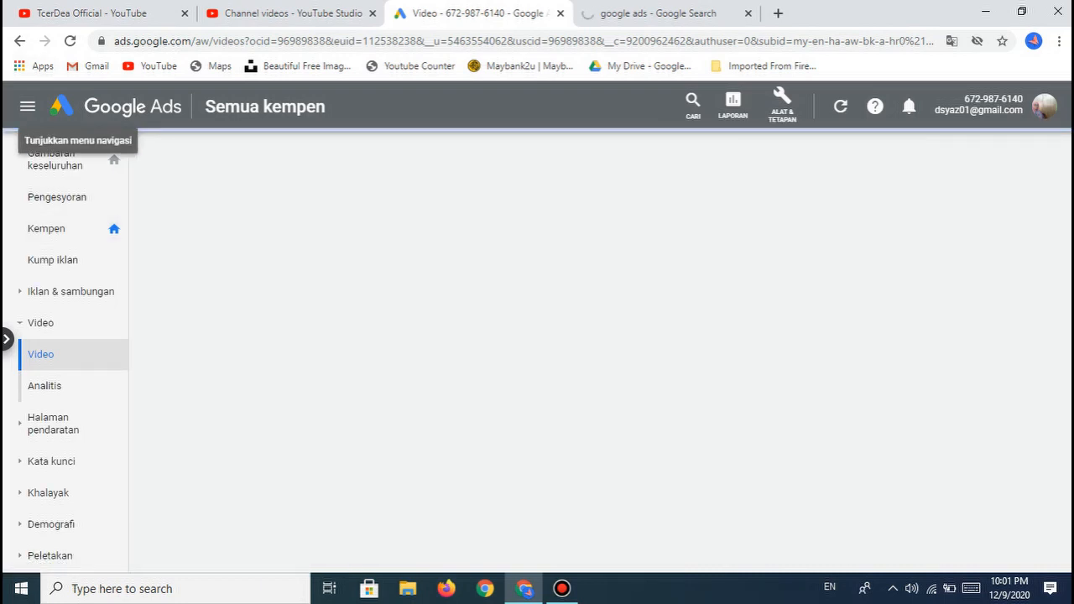
scroll(65, 378, "down", 2)
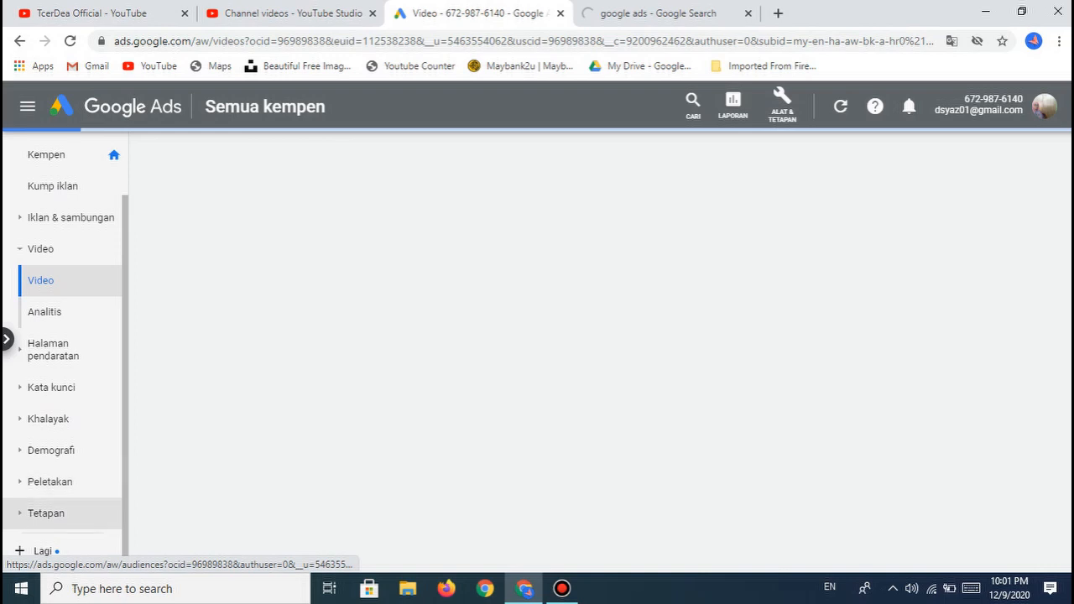
scroll(44, 229, "up", 2)
left_click(44, 229)
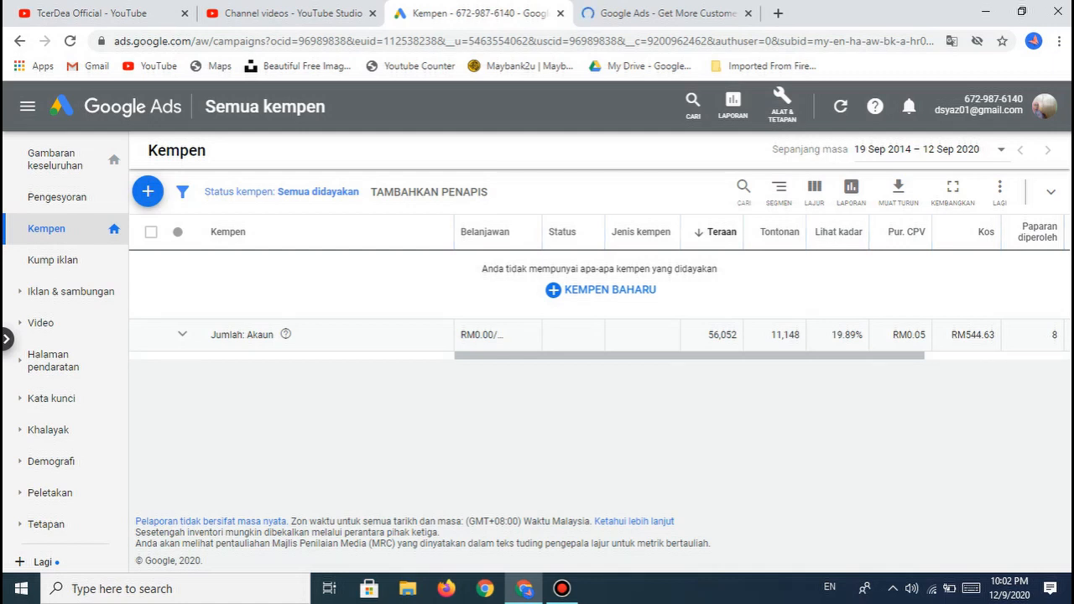
left_click_drag(903, 358, 1050, 357)
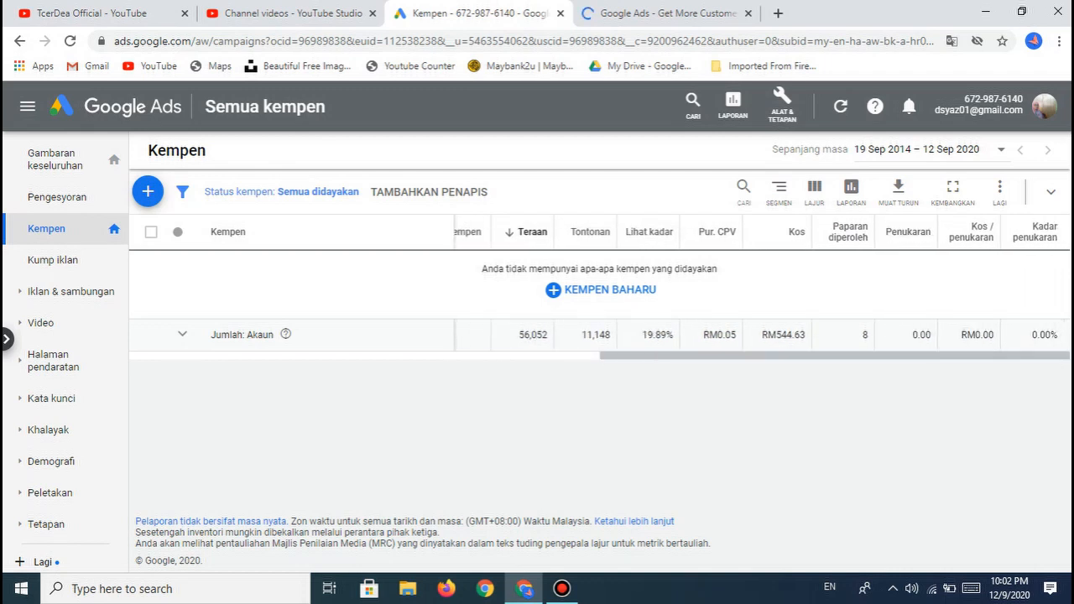
left_click_drag(842, 357, 693, 358)
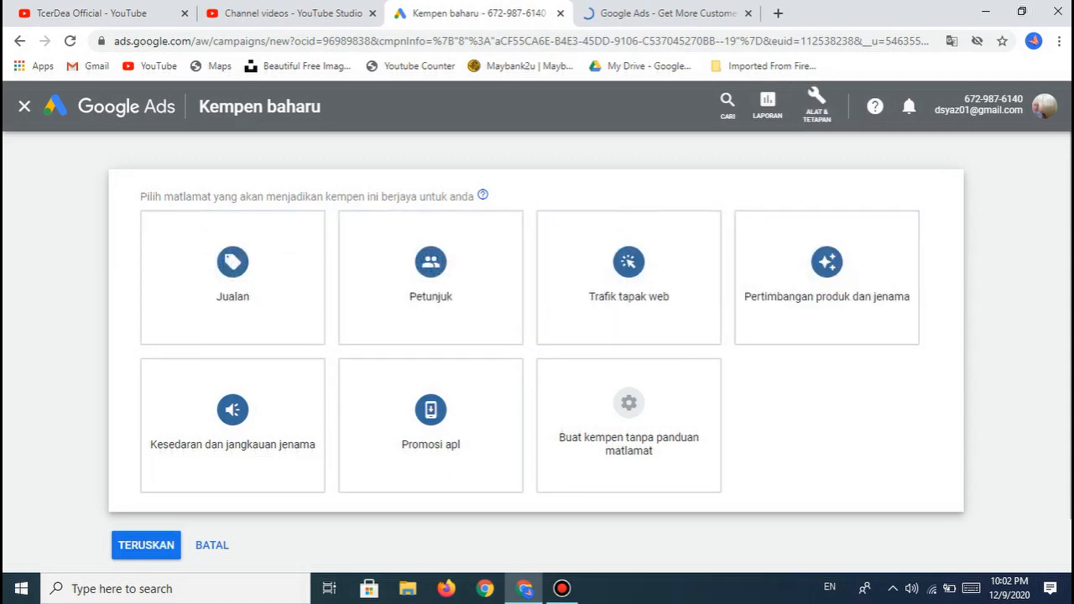
Step: Look over the goals offered for the new campaign and the categories under tools and settings
scroll(537, 336, "down", 1)
scroll(629, 395, "up", 1)
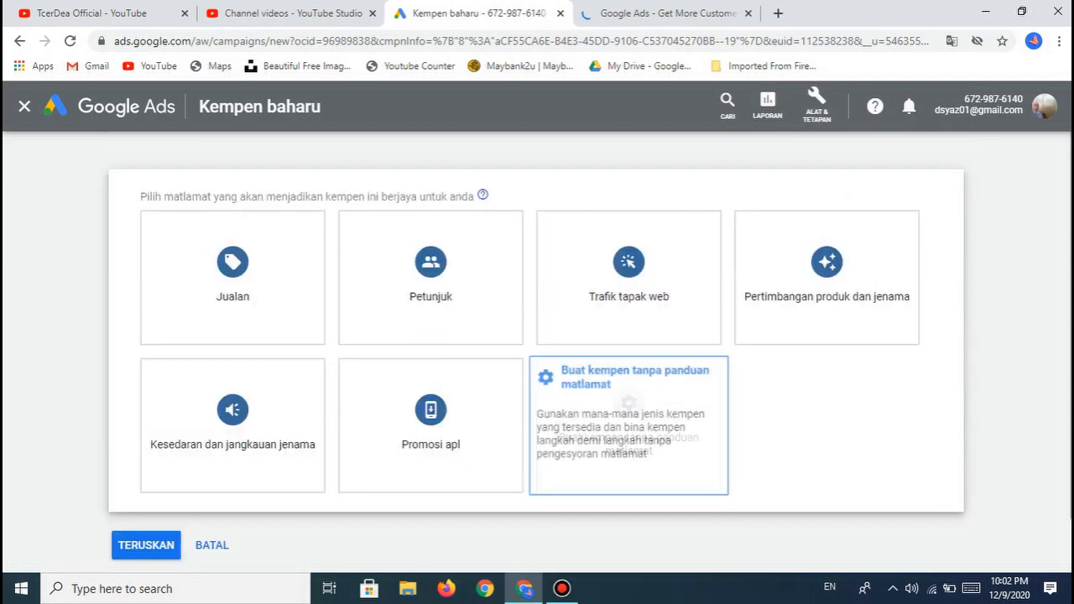
left_click(817, 106)
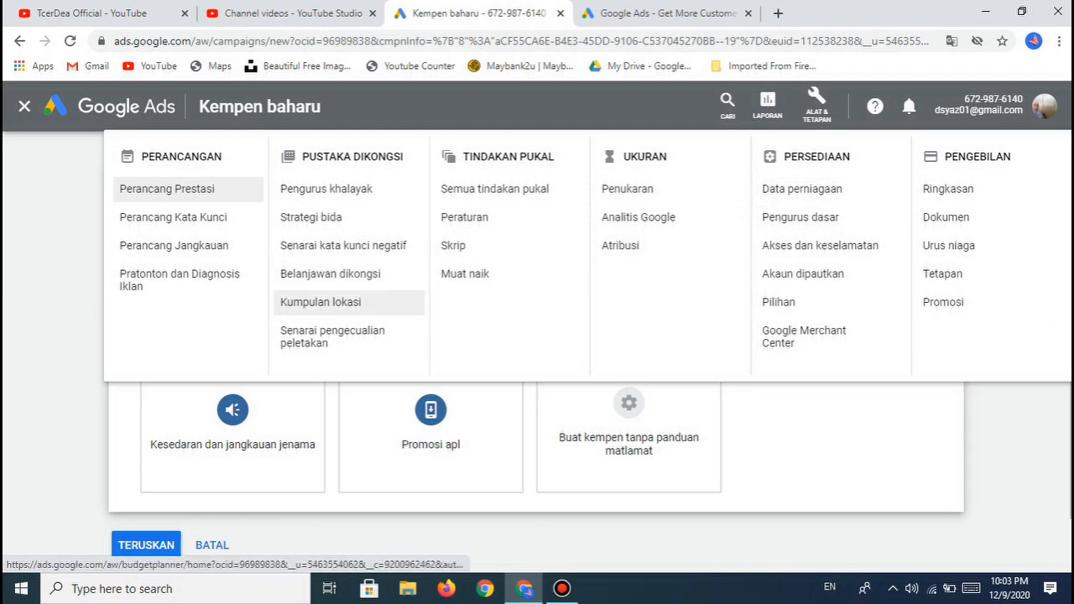
left_click(816, 106)
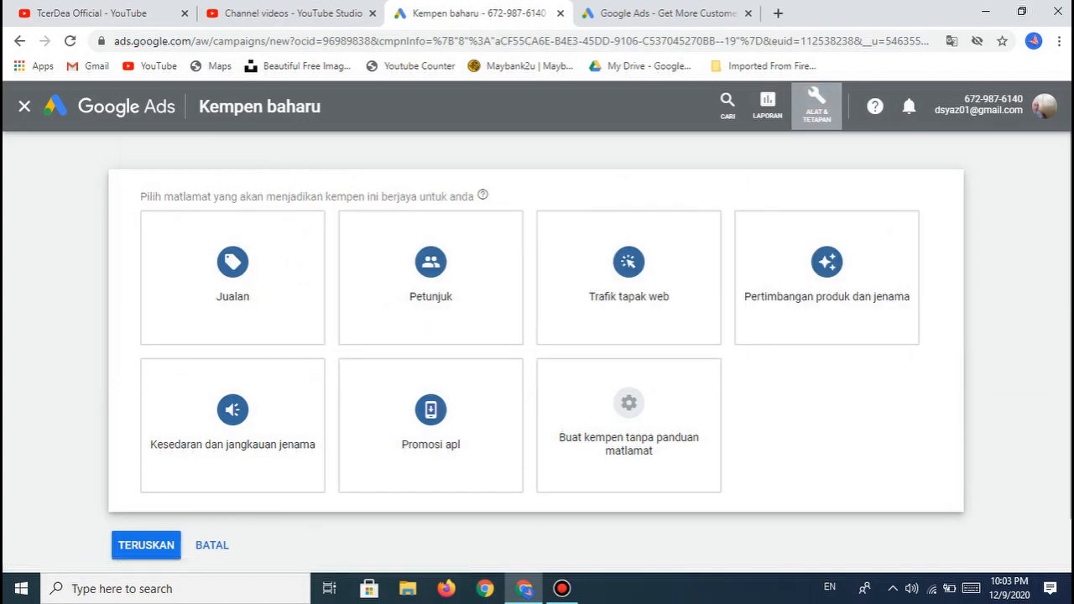
mouse_move(233, 278)
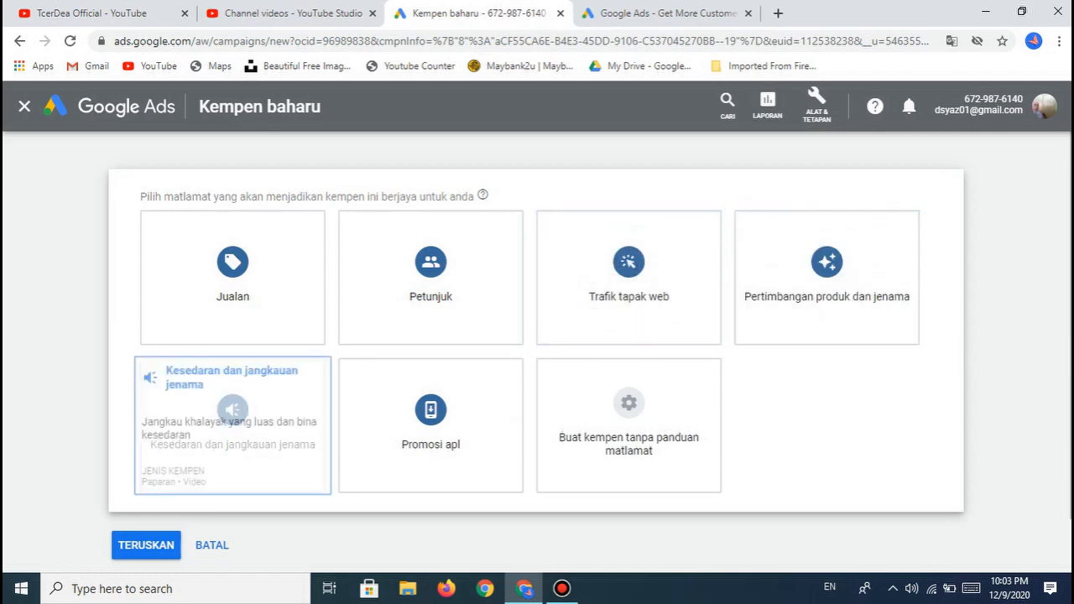
scroll(538, 335, "down", 1)
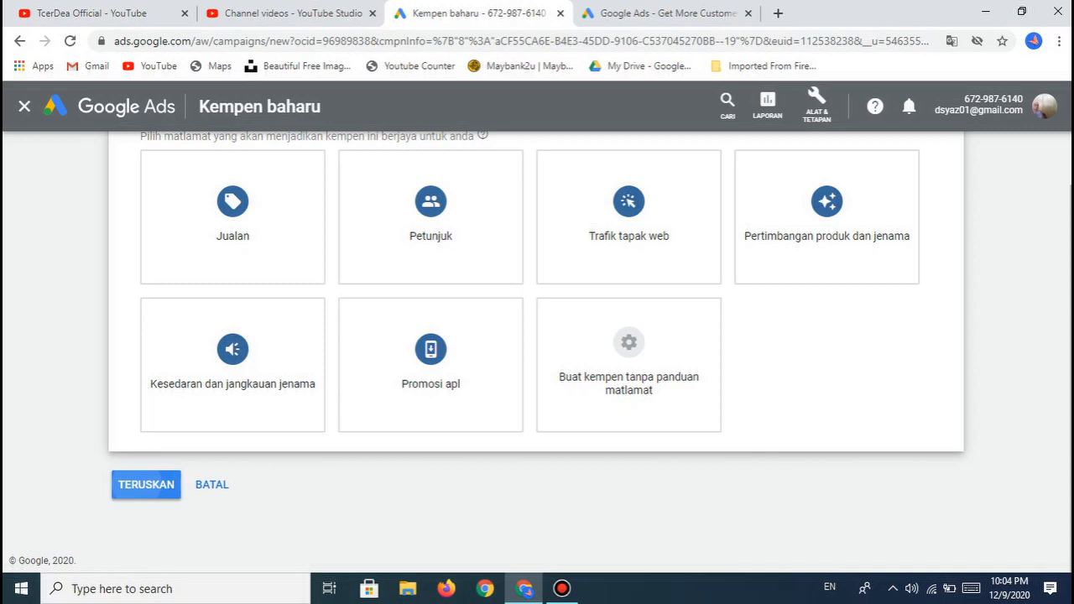
Step: Choose the goal "Kesedaran dan jangkauan jenama" and the Video campaign type for the new campaign
left_click(142, 485)
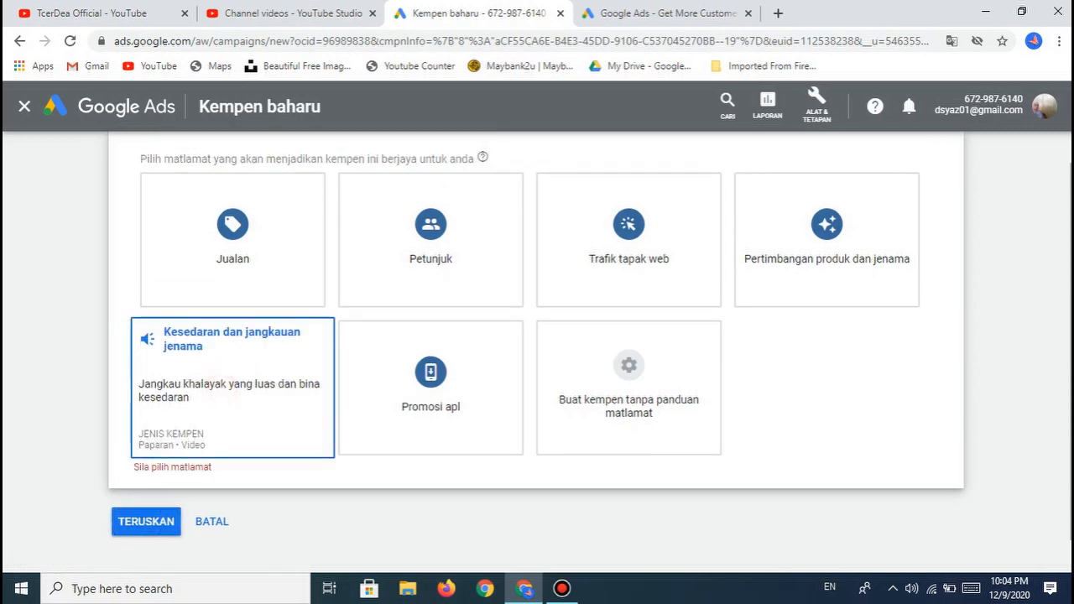
left_click(222, 388)
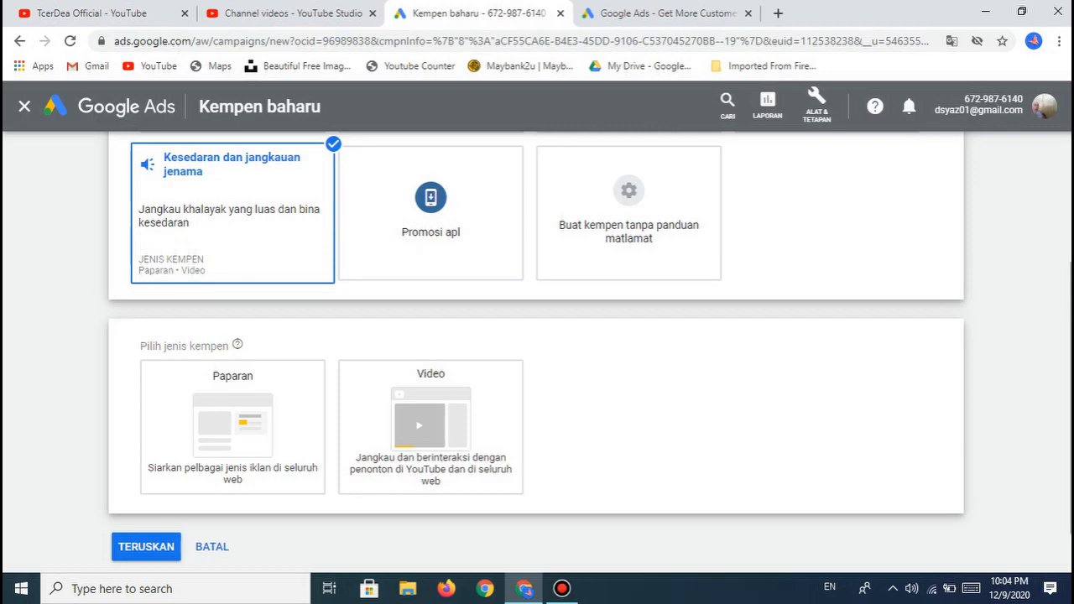
left_click(253, 234)
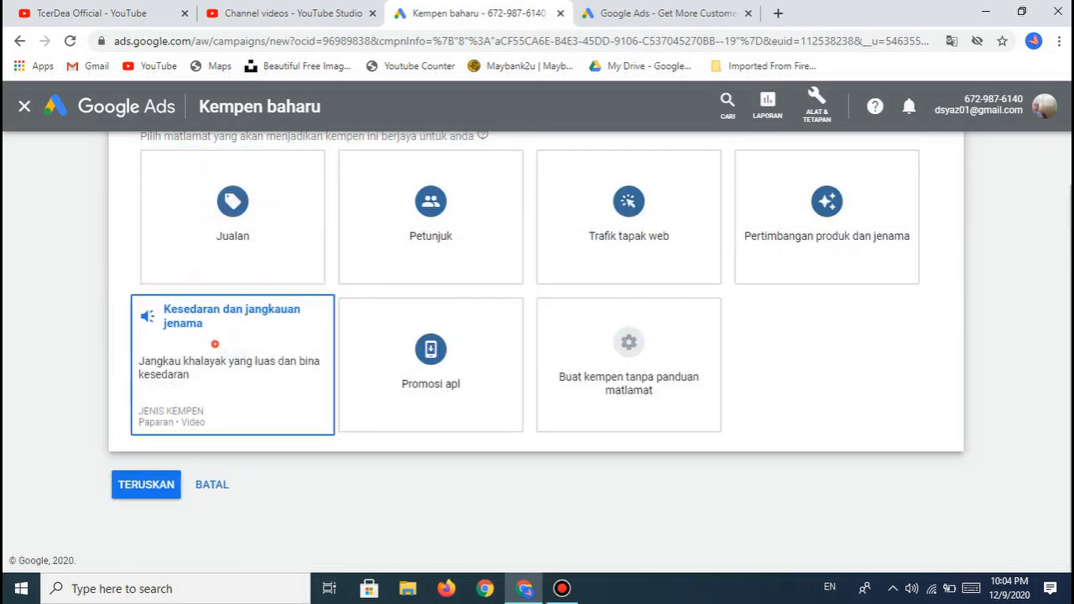
left_click(210, 361)
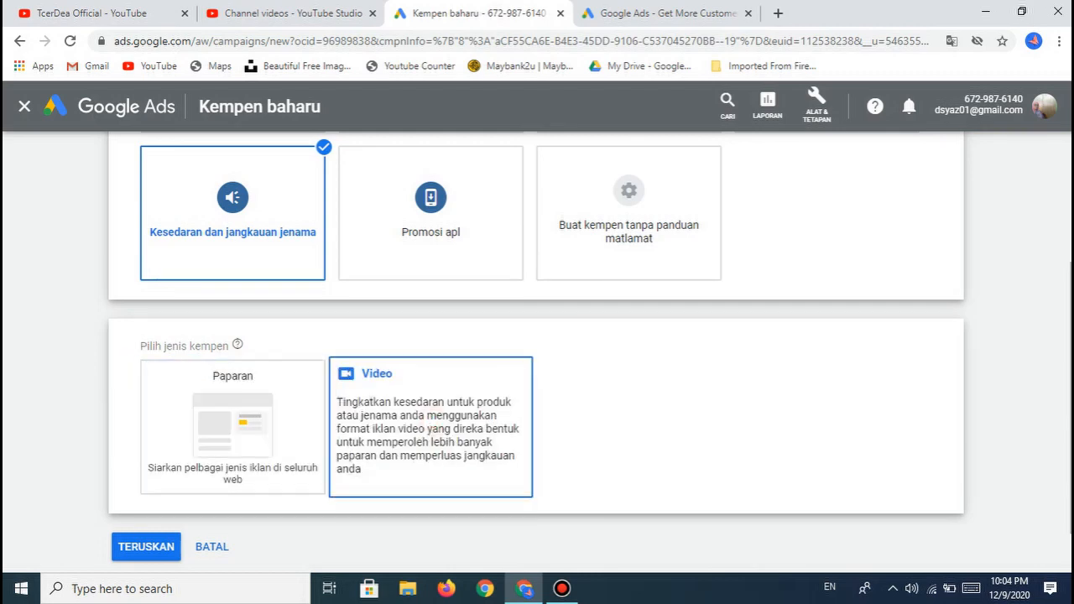
left_click(434, 422)
Step: Select the campaign subtype "Dalam strim tidak boleh langkau" and continue to the campaign setup
scroll(537, 352, "up", 2)
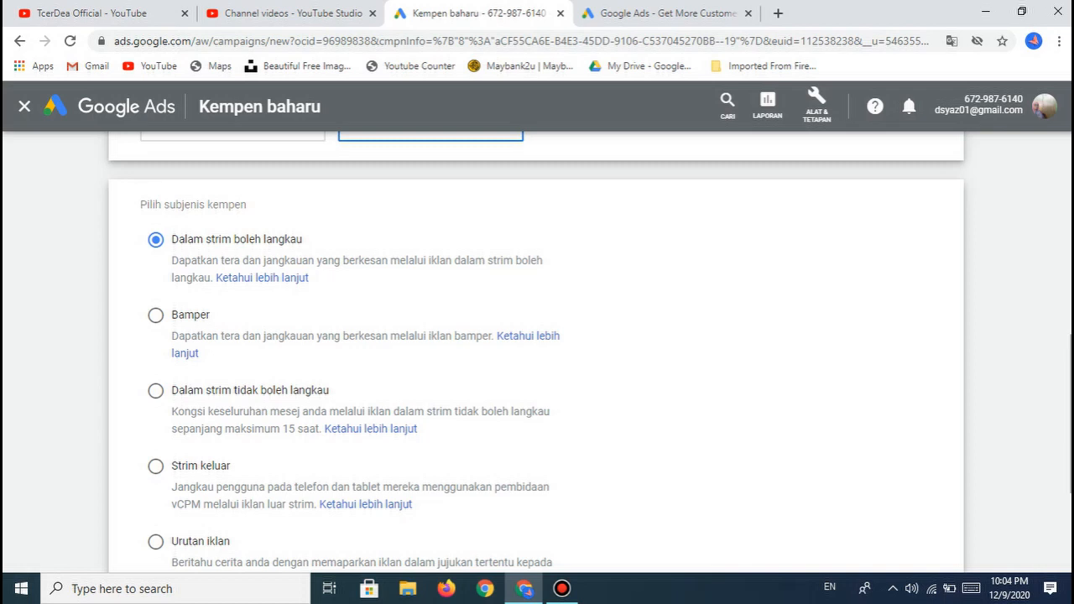
scroll(537, 353, "down", 1)
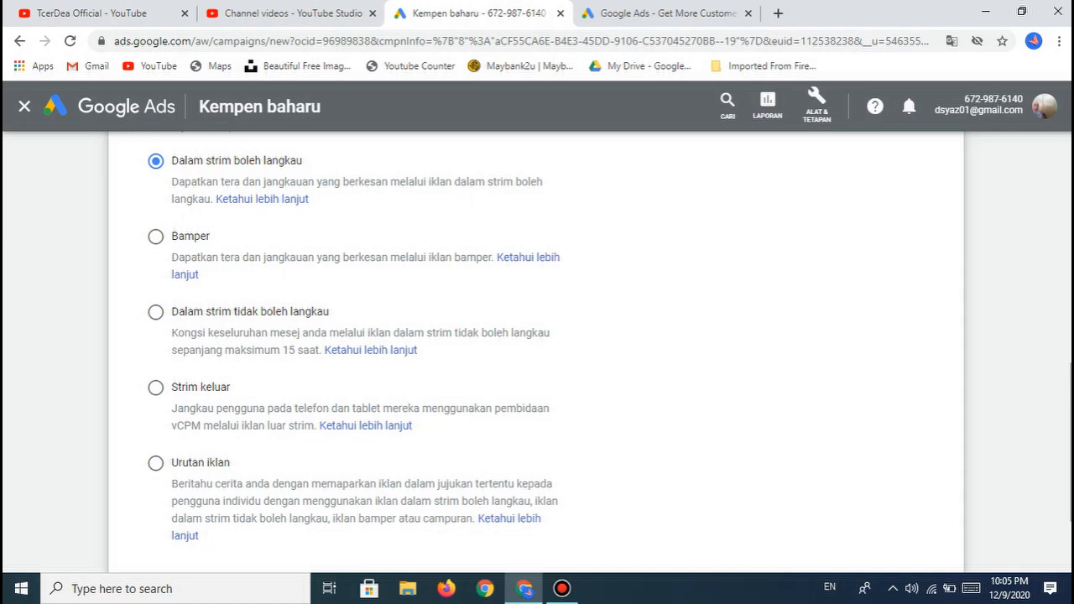
left_click(158, 312)
scroll(371, 352, "down", 1)
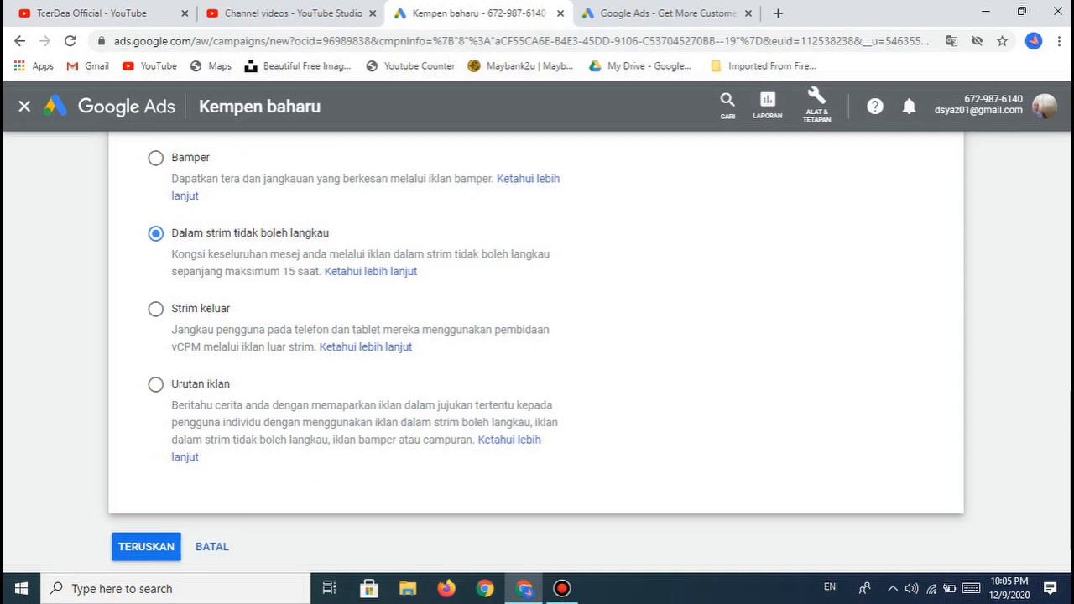
scroll(537, 336, "down", 1)
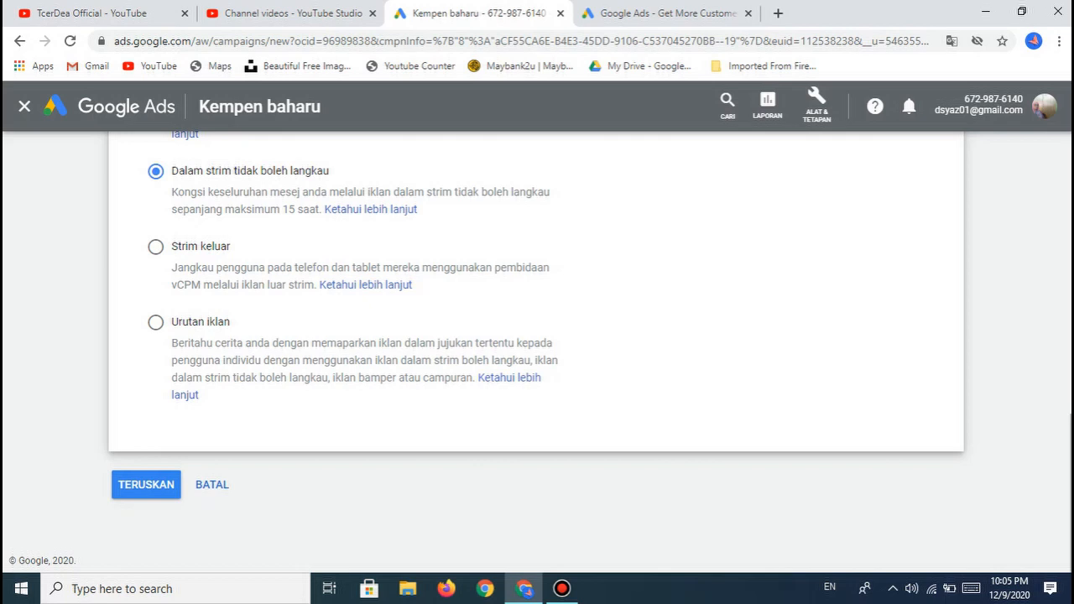
left_click(143, 485)
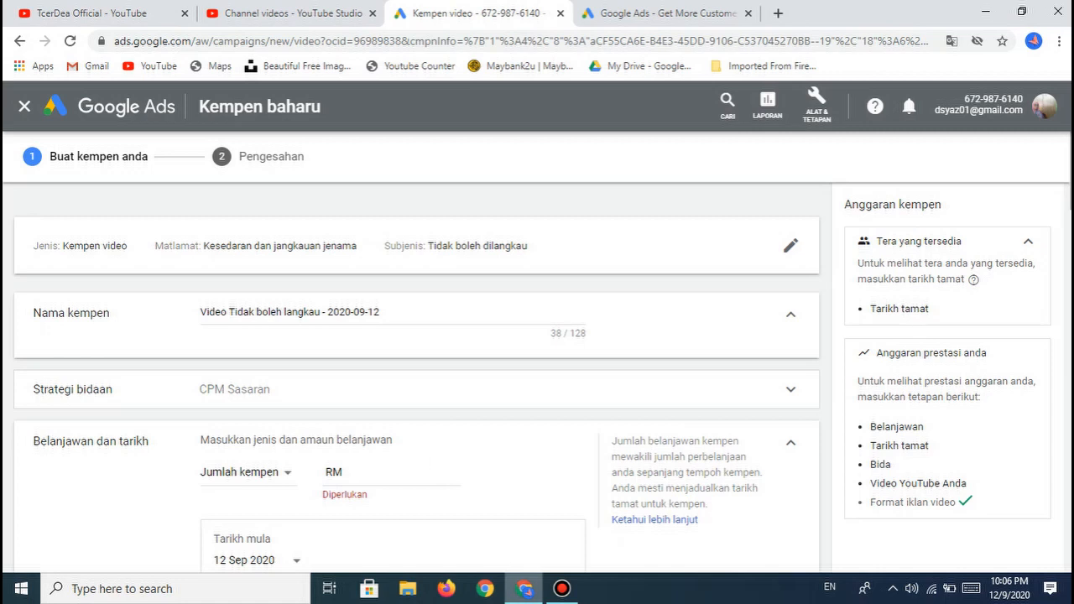
Step: Set the budget to a campaign total (Jumlah kempen) of RM 10.00 and the end date to 13 Sep 2020
mouse_move(524, 589)
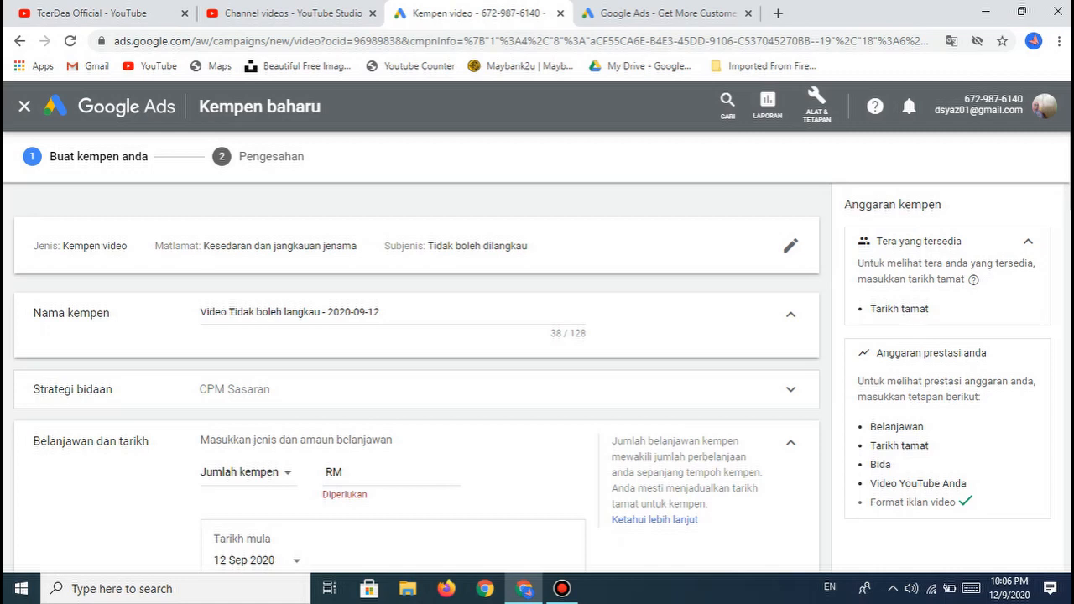
scroll(416, 378, "down", 2)
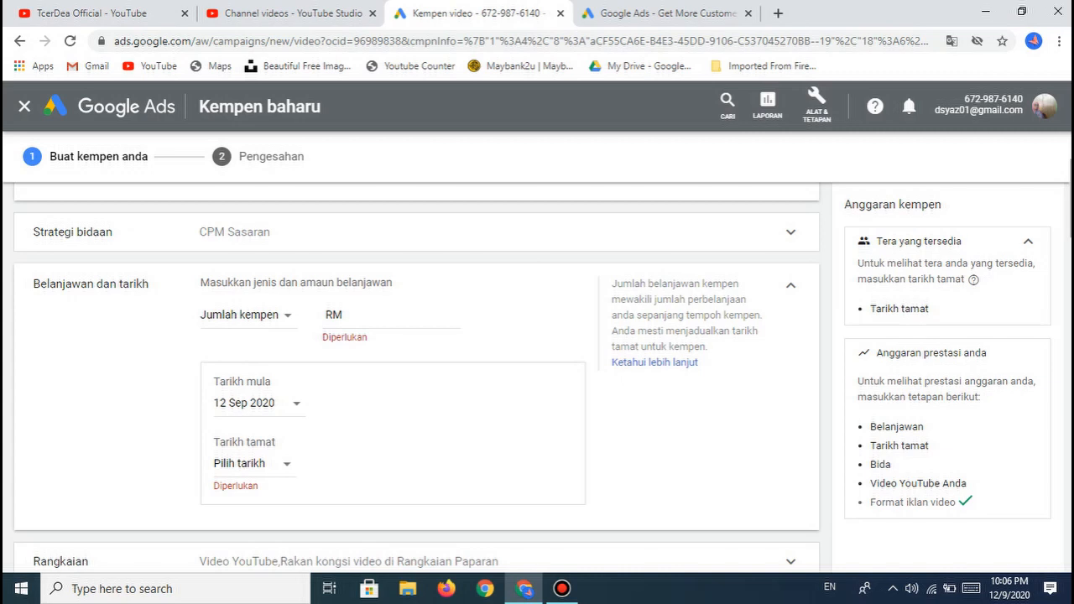
left_click(287, 314)
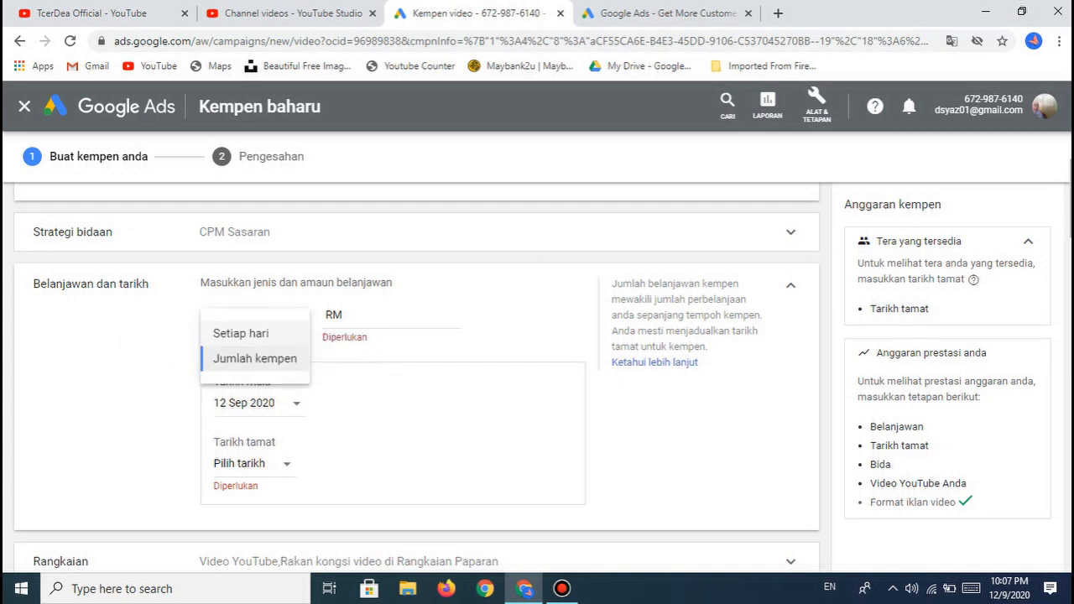
left_click(260, 359)
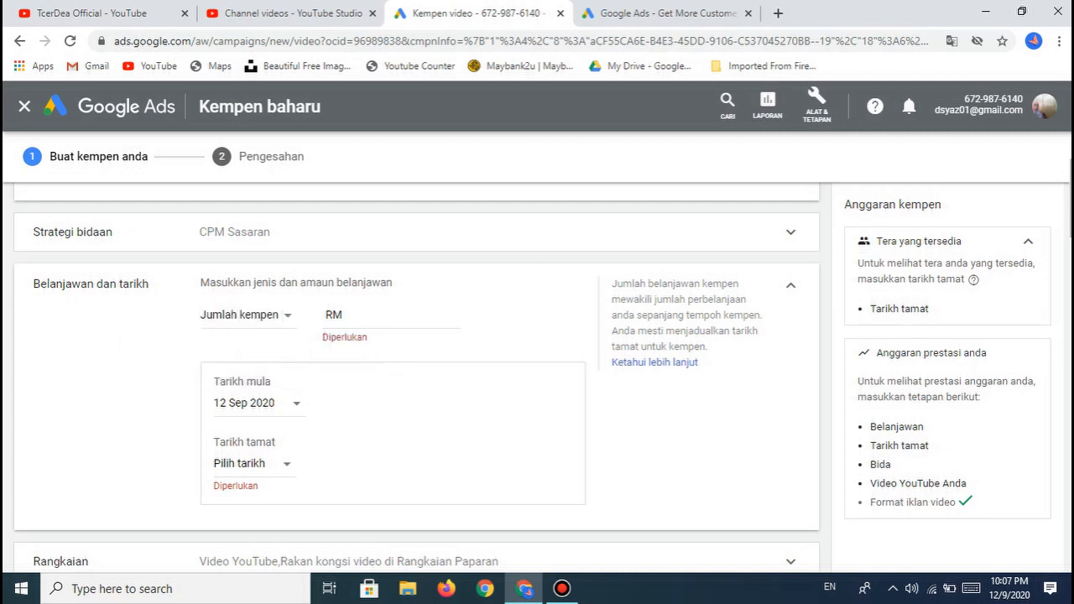
left_click(384, 314)
type("10.00")
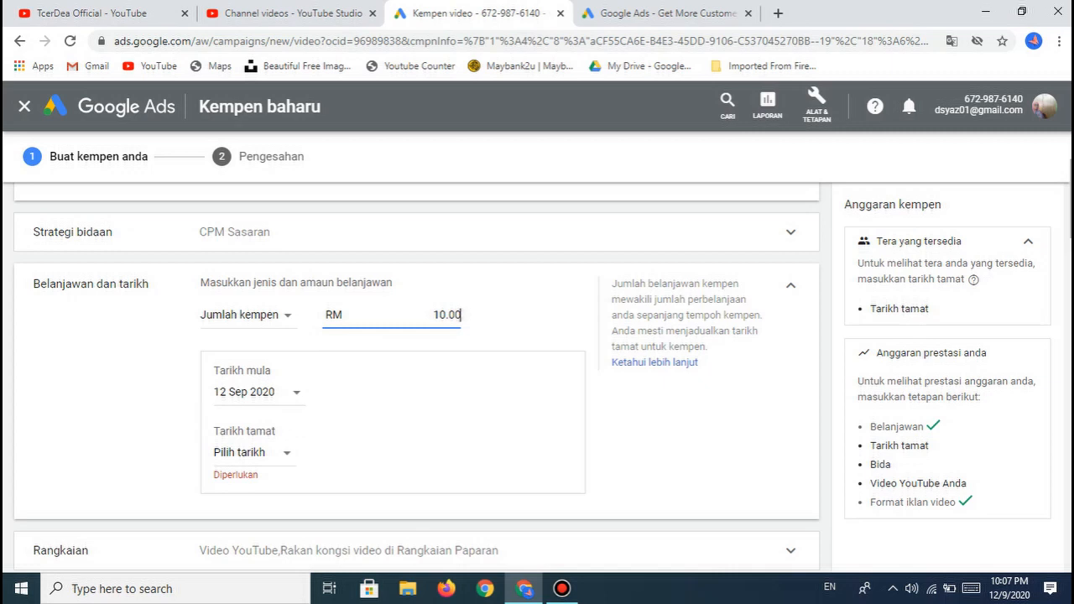
left_click(287, 452)
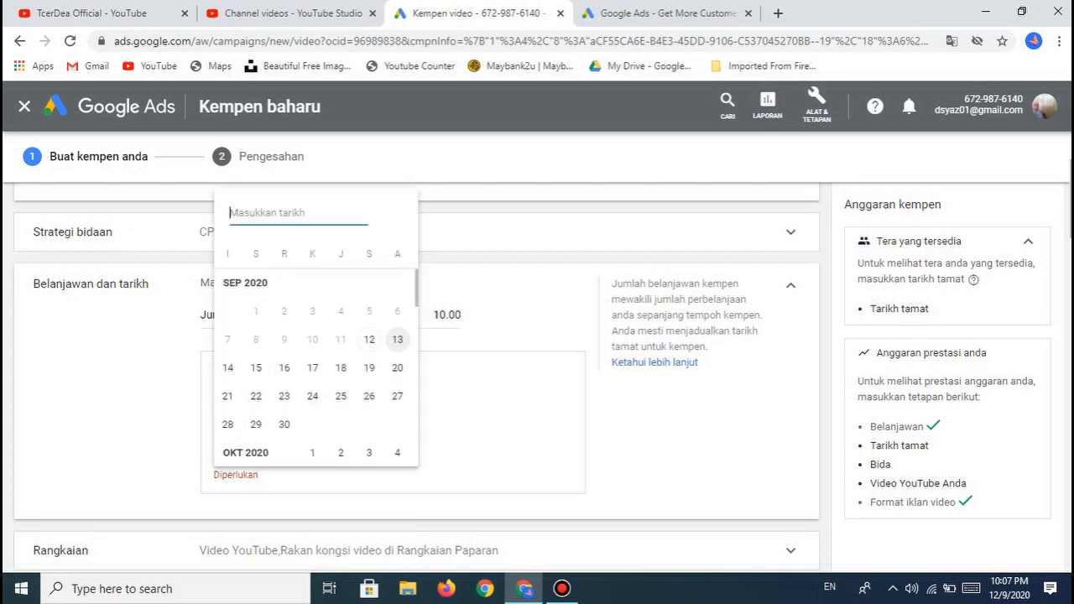
left_click(397, 339)
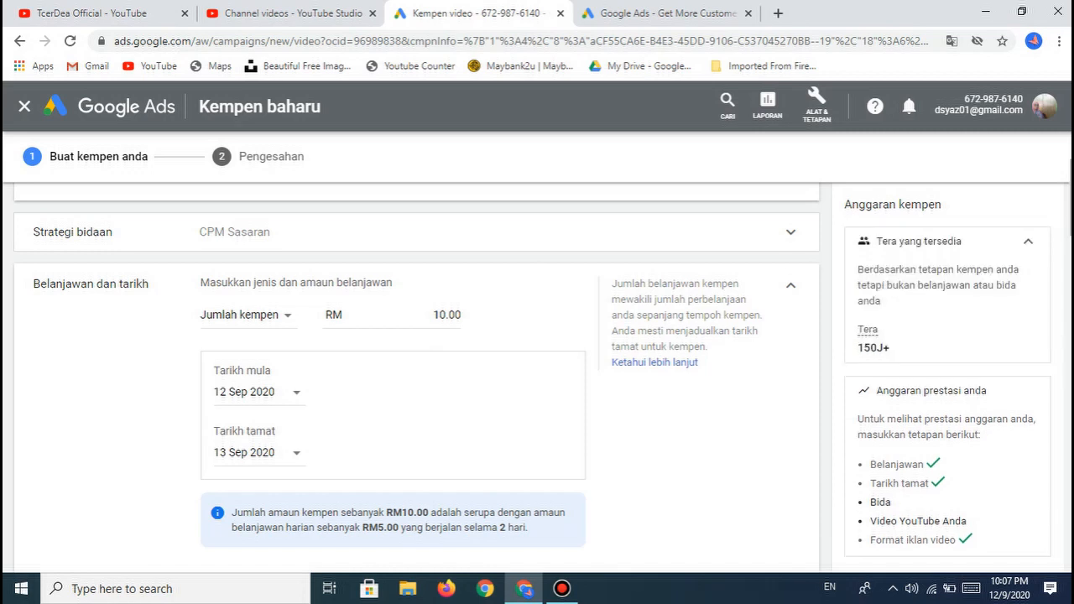
scroll(417, 378, "down", 1)
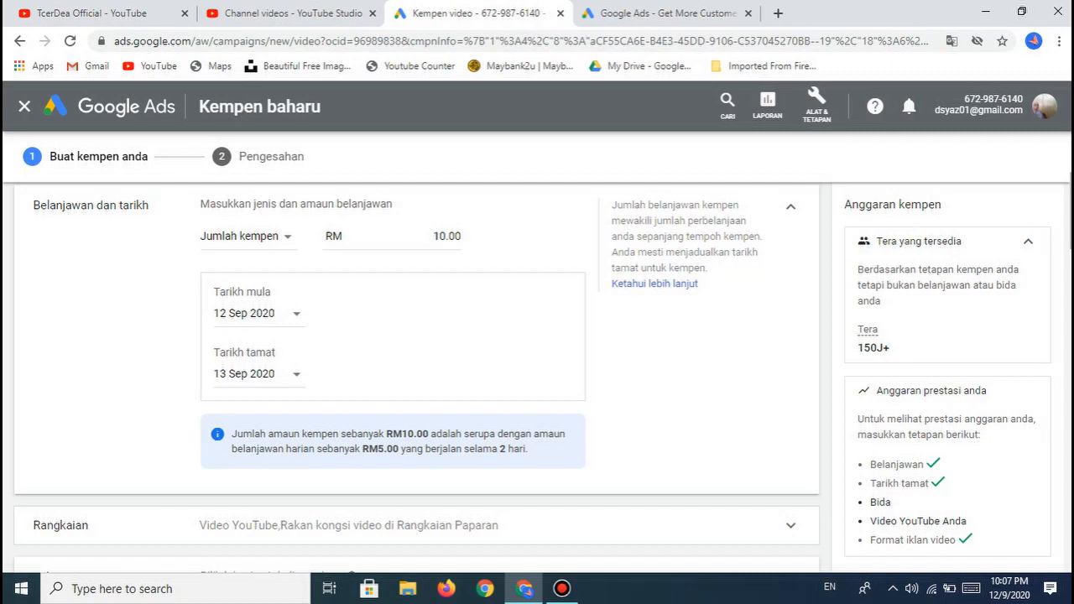
scroll(411, 377, "down", 1)
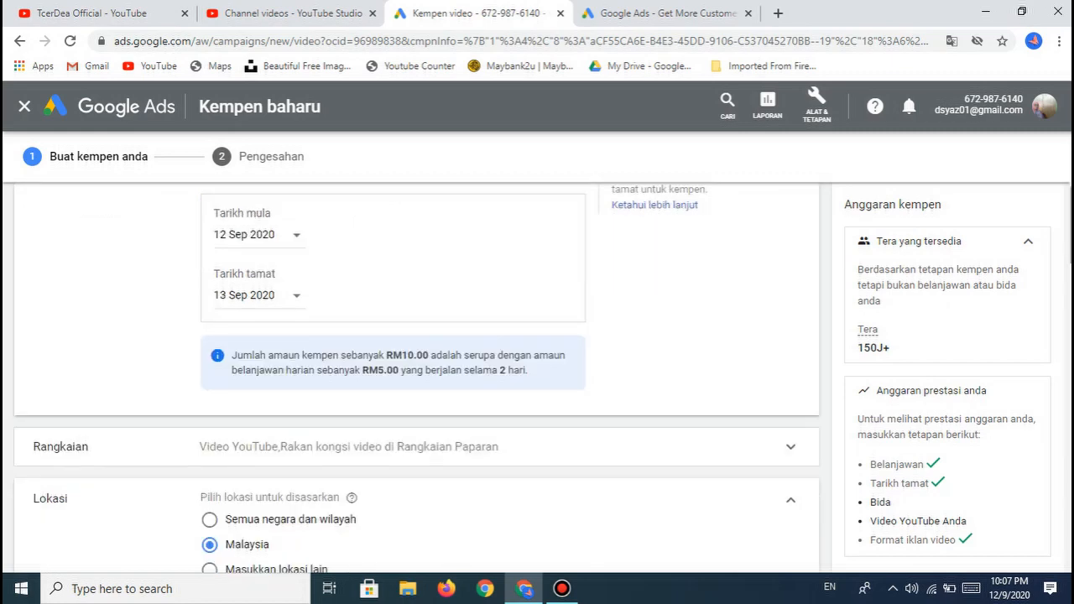
scroll(416, 378, "down", 2)
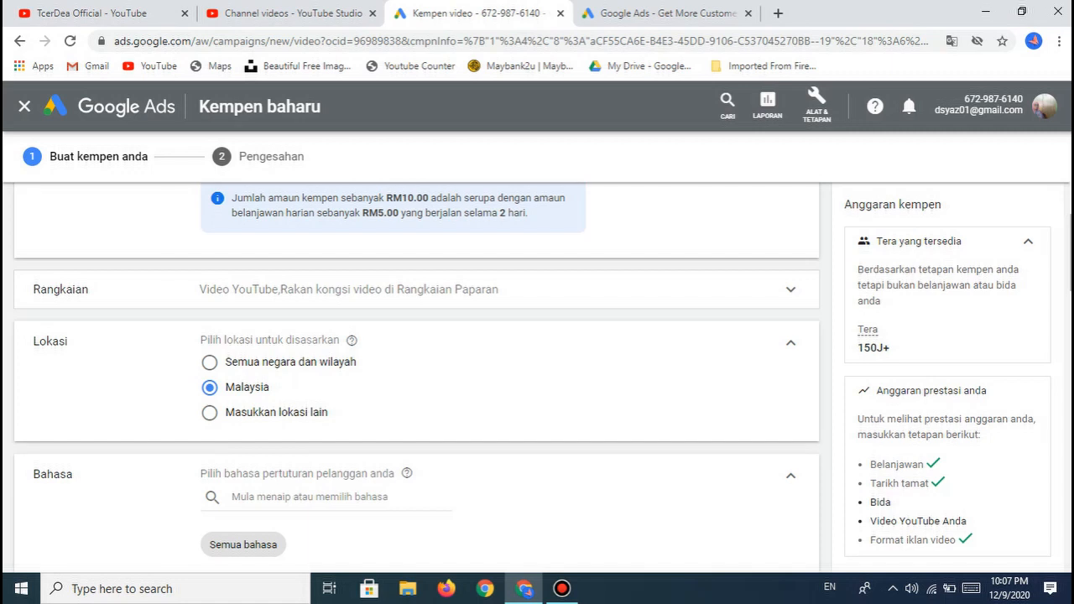
Step: Switch the campaign's location targeting to "Masukkan lokasi lain" and add Indonesia as a targeted country
left_click(210, 413)
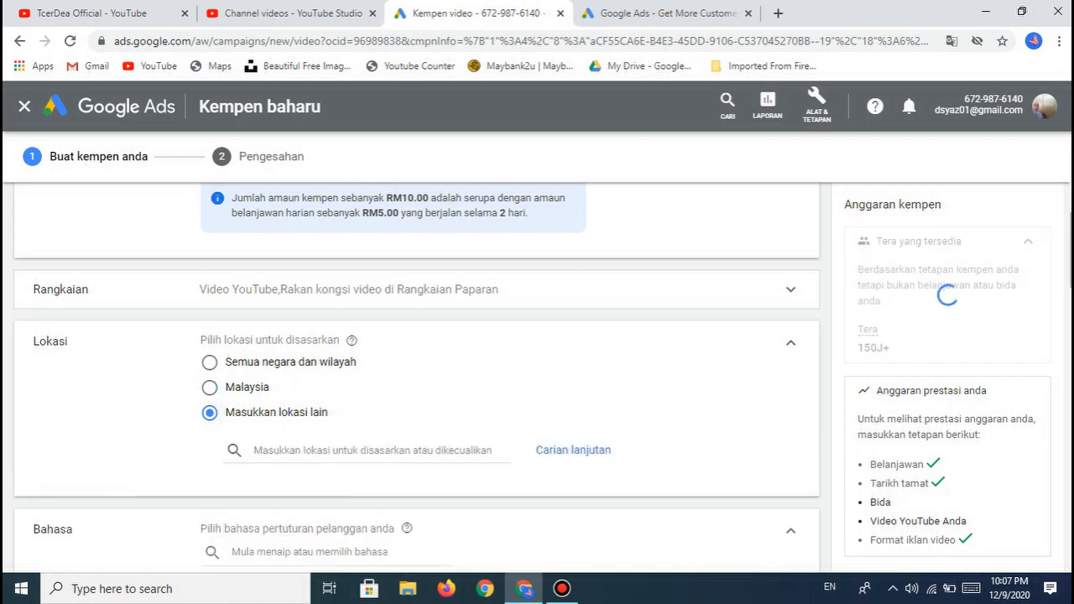
left_click(366, 450)
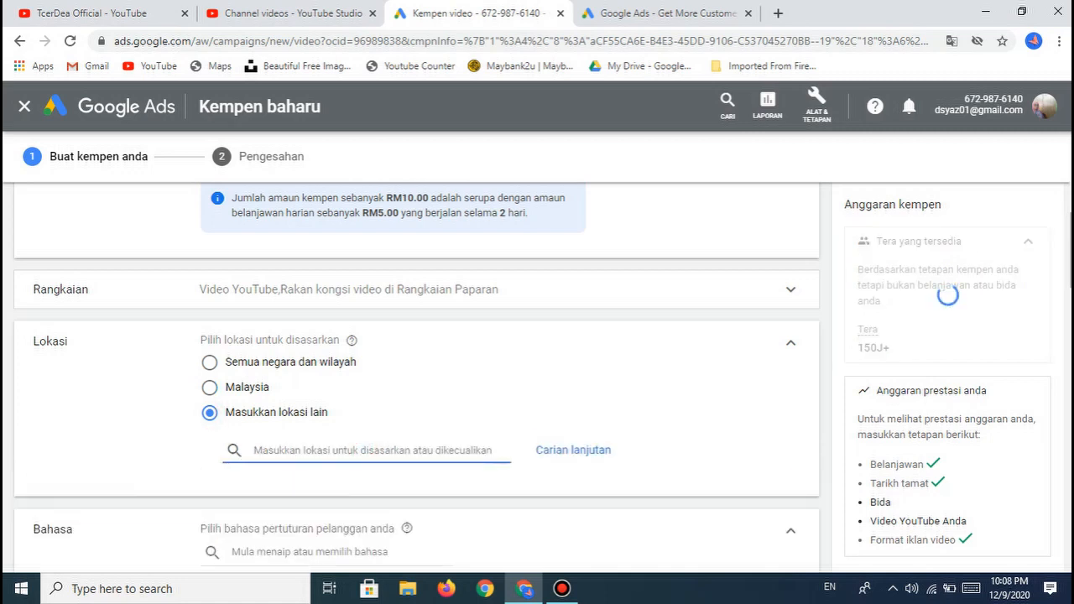
type("indo")
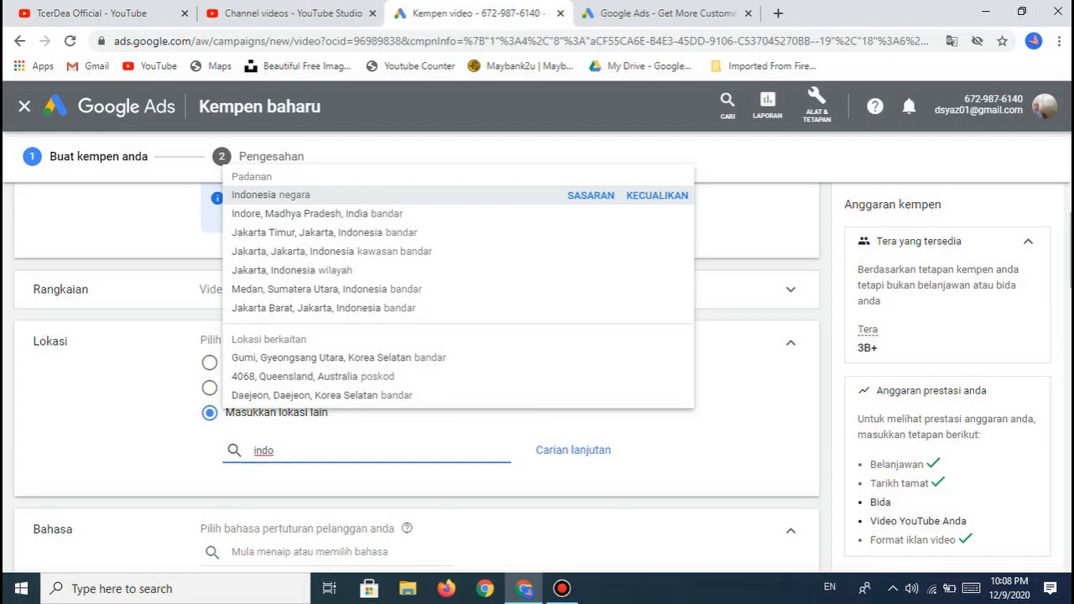
left_click(287, 195)
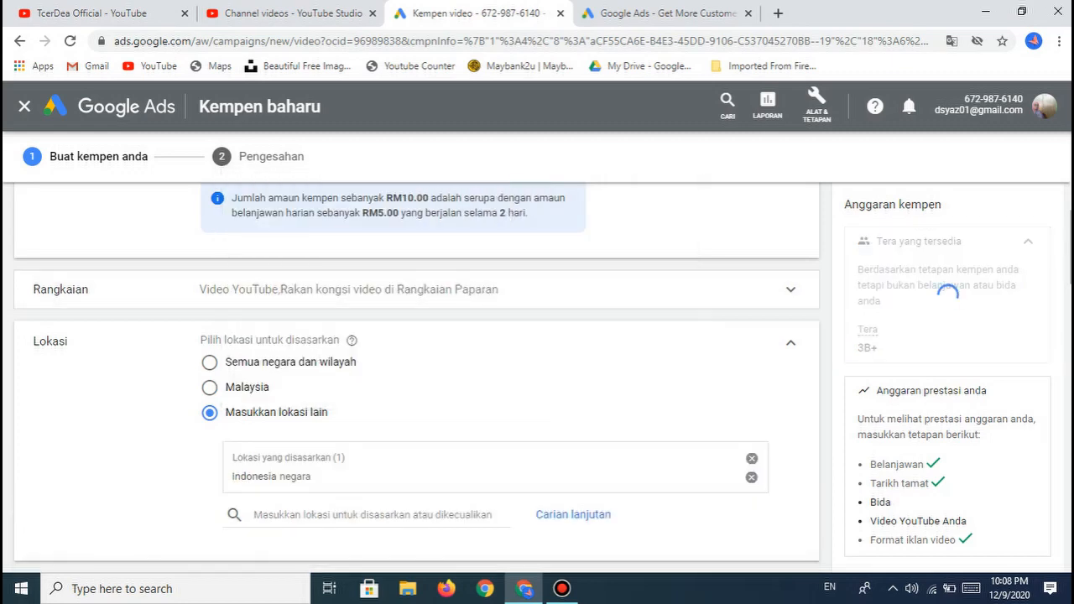
Step: Add Brunei and Singapura as further targeted countries for the campaign
scroll(280, 419, "down", 2)
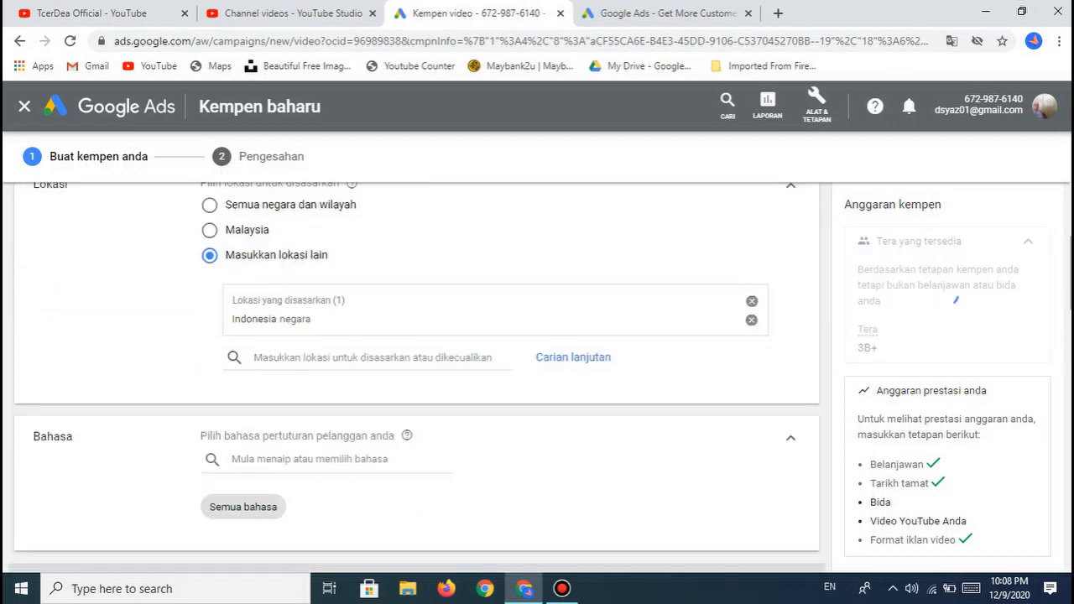
left_click(280, 357)
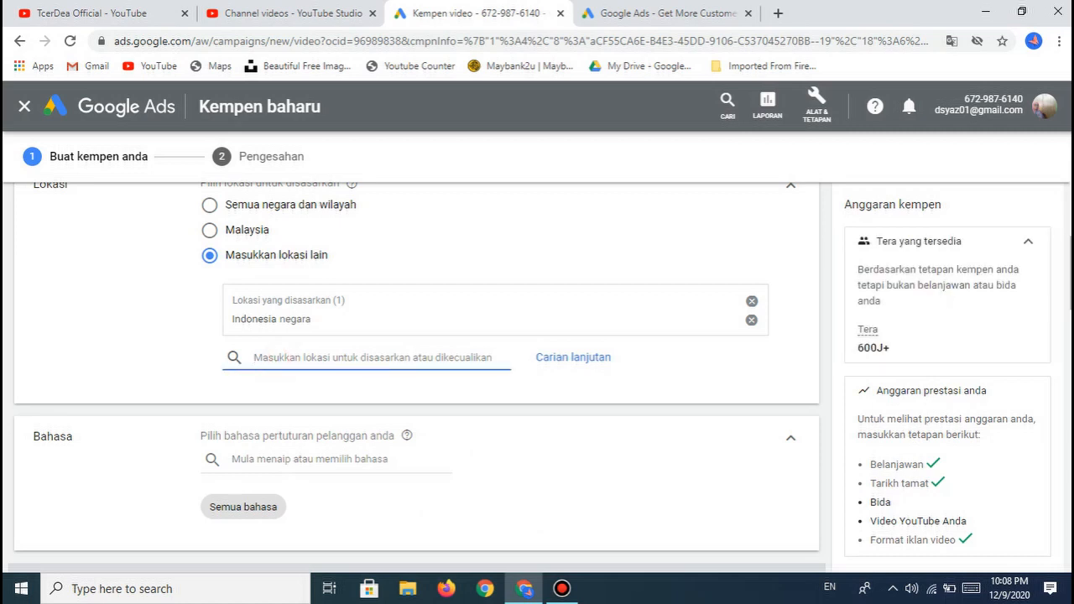
type("brun")
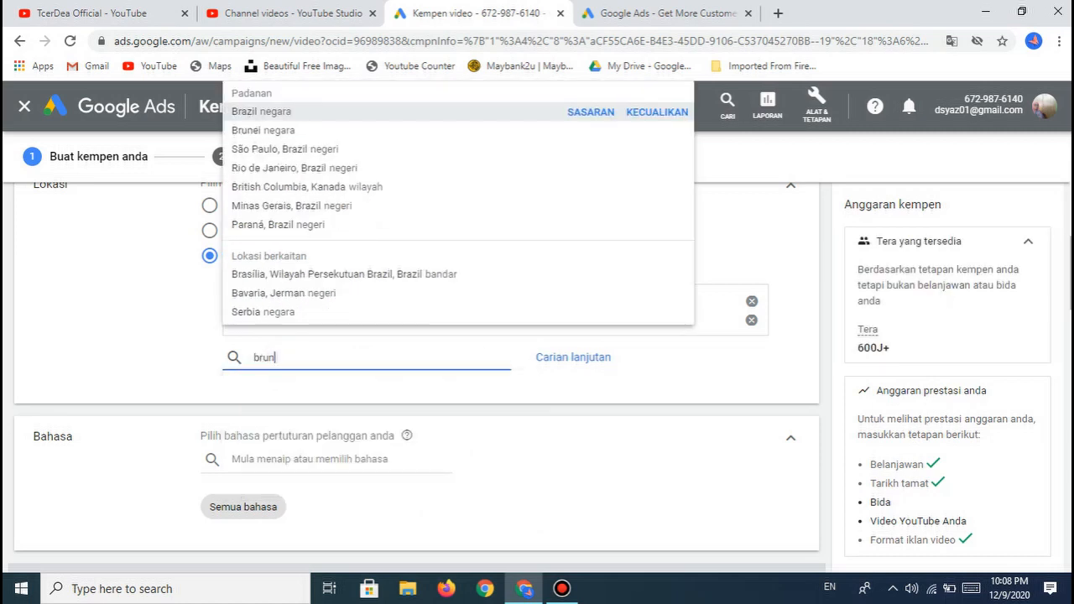
type("ei")
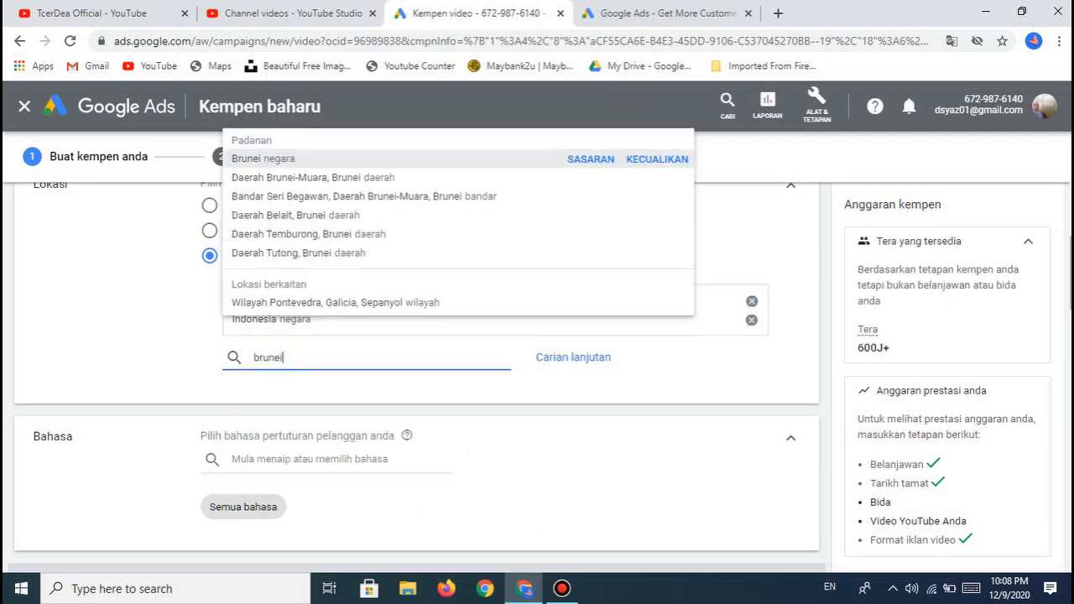
left_click(282, 153)
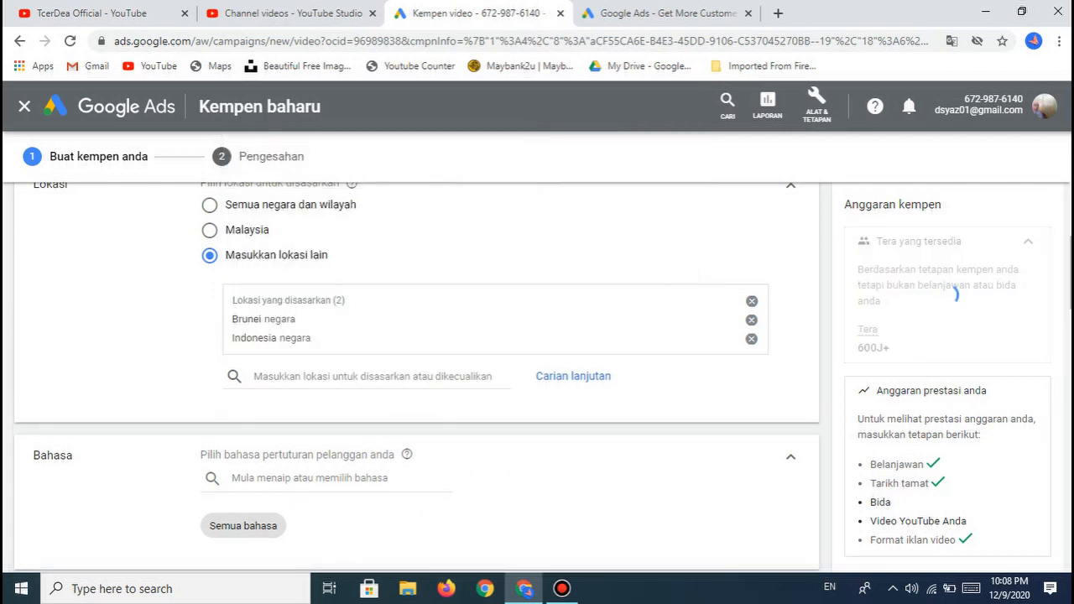
left_click(274, 374)
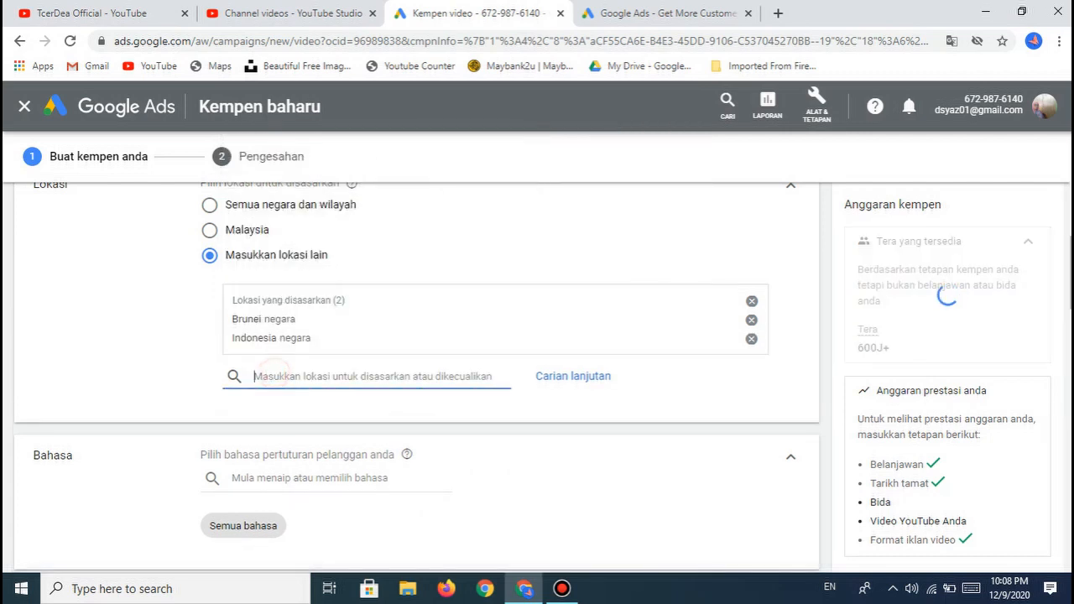
type("si")
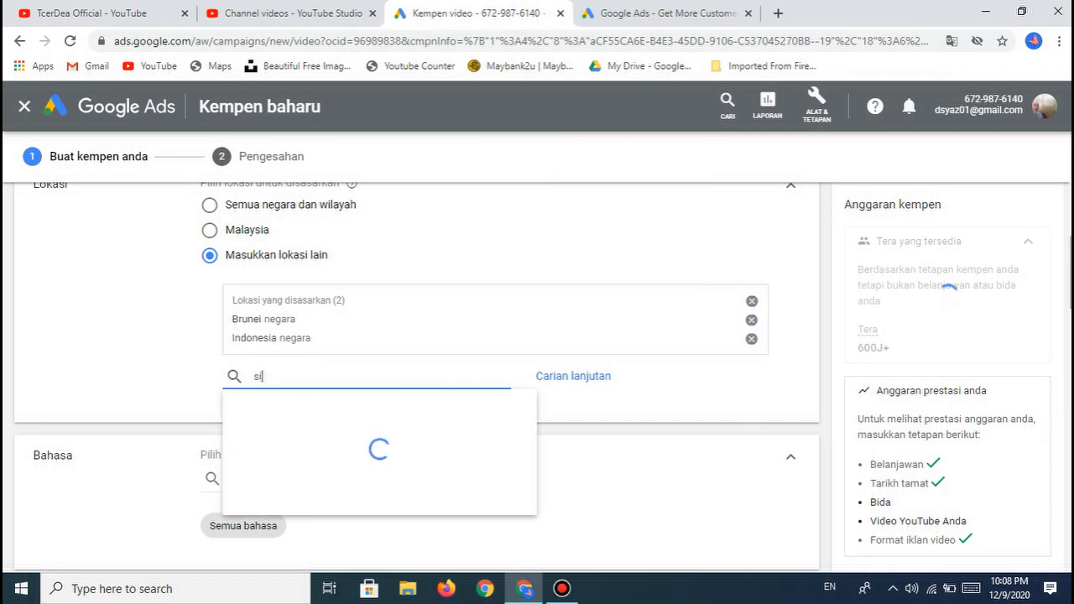
type("ngapore")
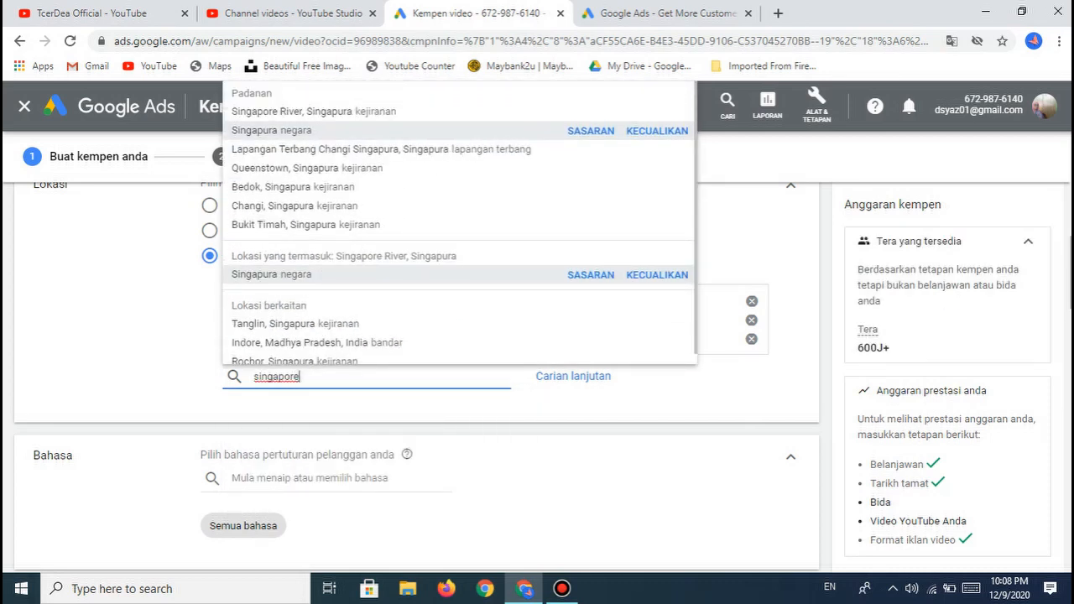
left_click(275, 130)
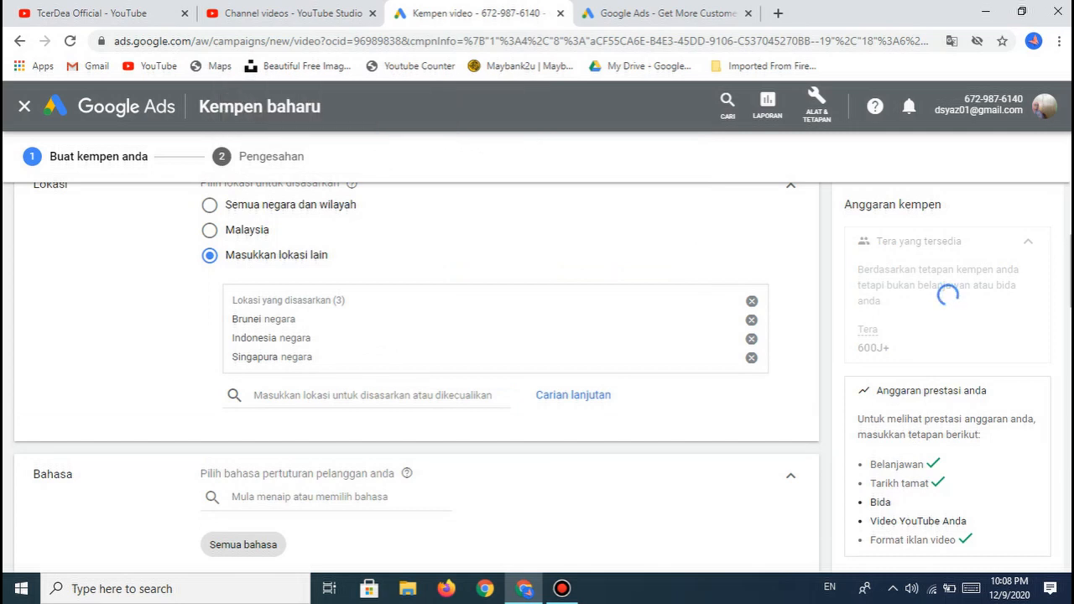
Step: Choose Bahasa Inggeris and Bahasa Melayu as the campaign's customer languages
scroll(416, 378, "down", 2)
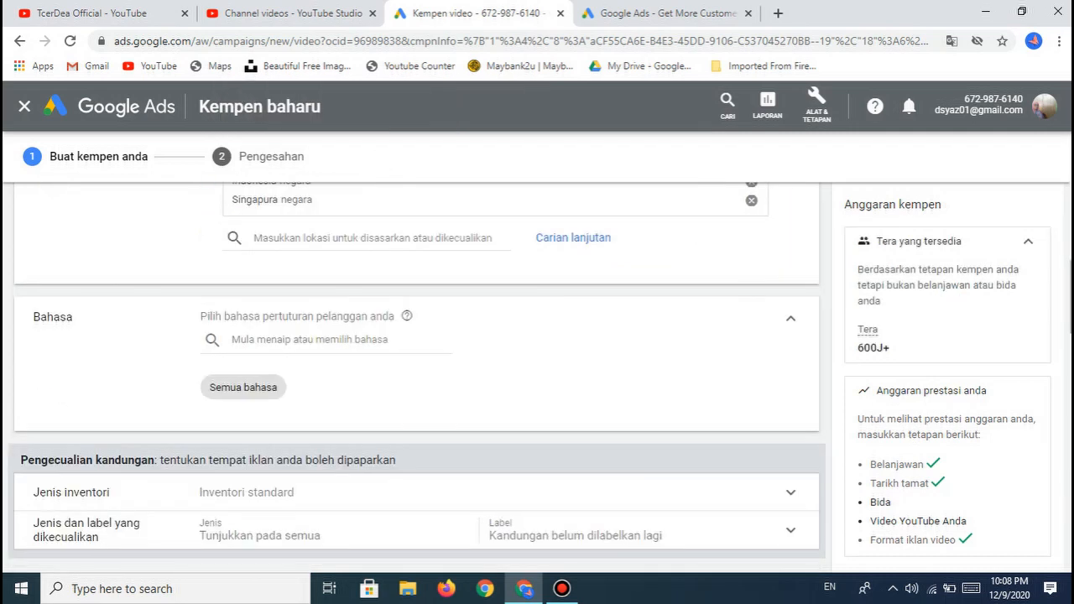
left_click(298, 341)
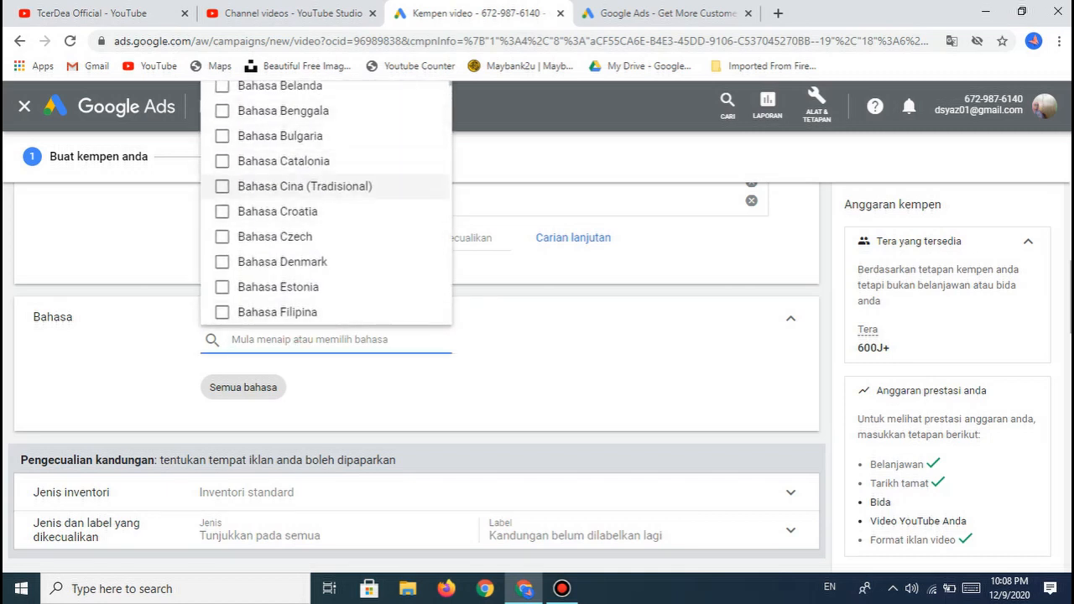
scroll(328, 192, "down", 4)
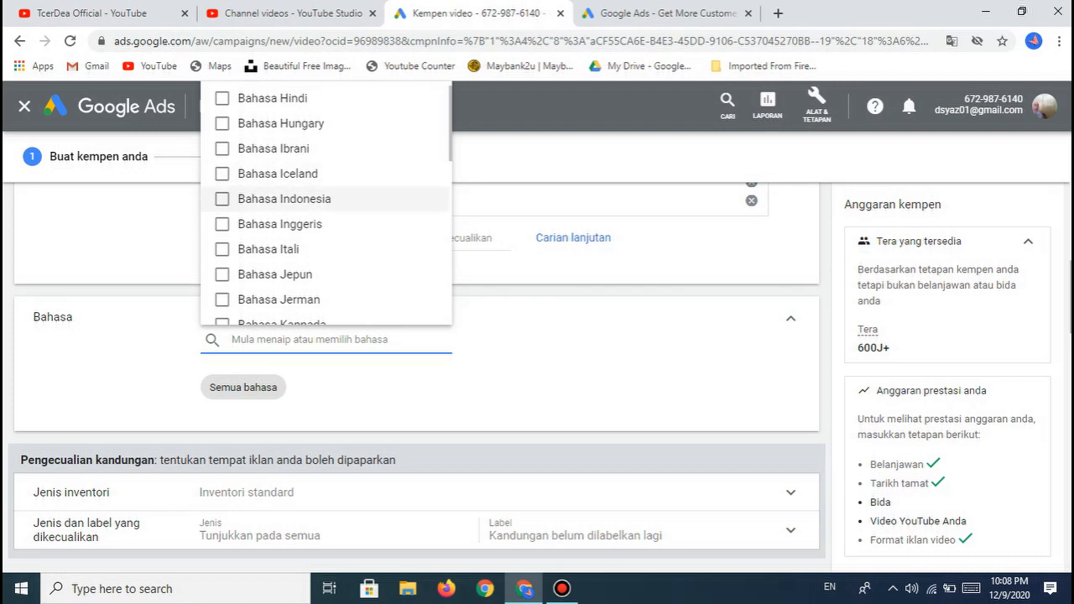
left_click(277, 224)
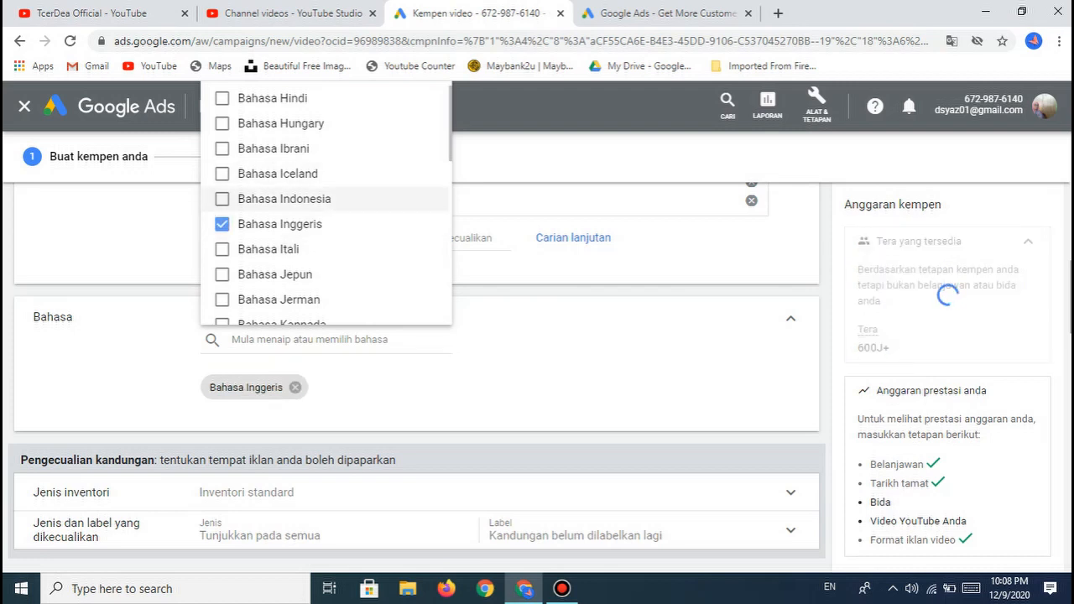
scroll(327, 199, "up", 4)
scroll(327, 198, "down", 4)
scroll(327, 199, "down", 5)
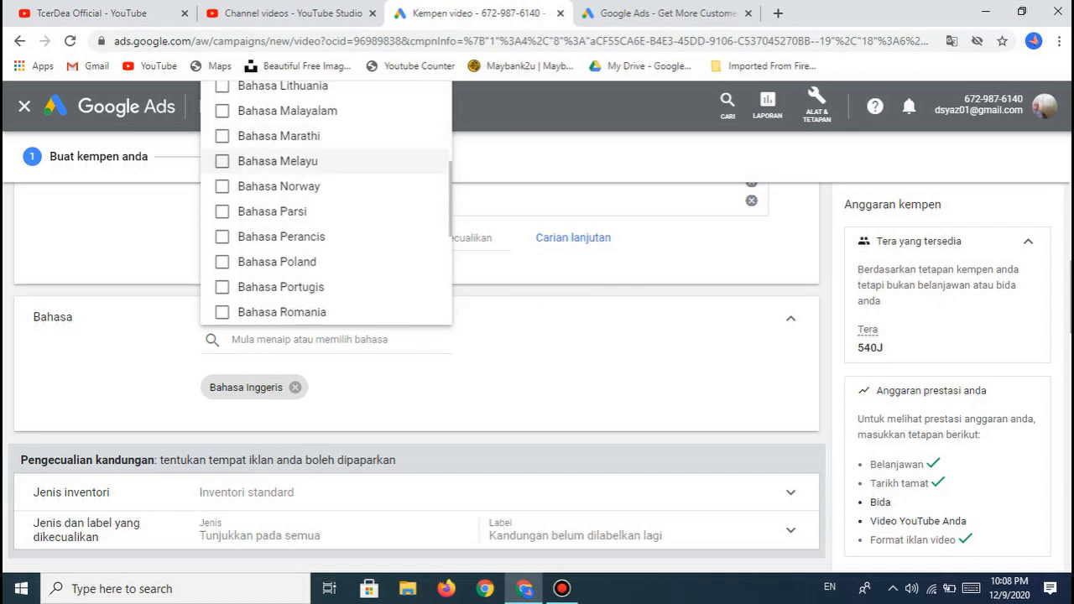
left_click(277, 160)
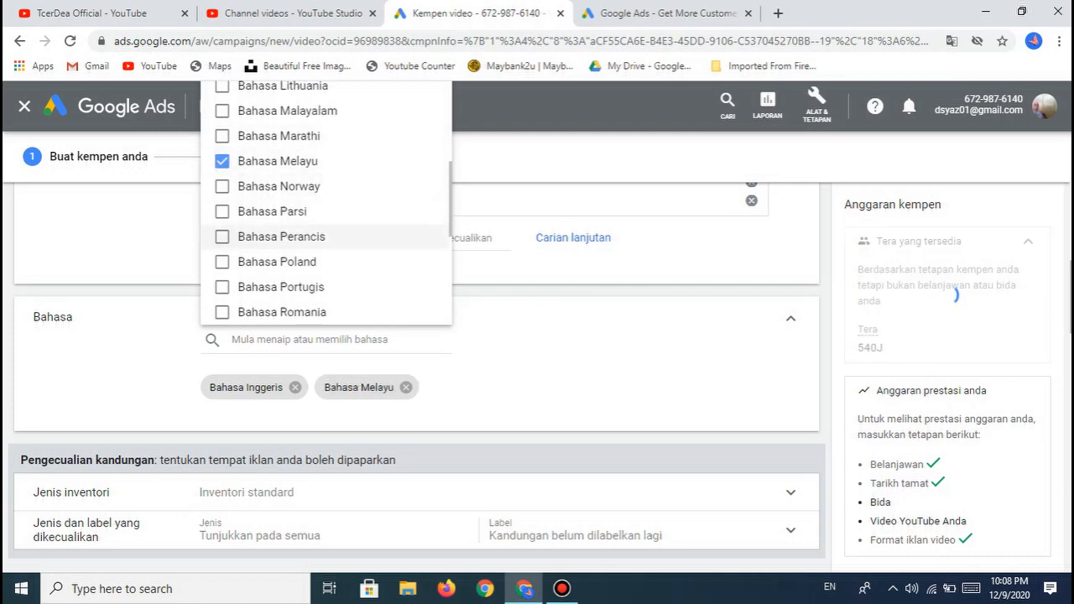
Step: Add Bahasa Indonesia to the campaign's languages and close the language list
scroll(327, 218, "down", 3)
scroll(328, 218, "down", 3)
scroll(328, 223, "down", 2)
scroll(328, 224, "up", 6)
scroll(327, 252, "up", 4)
left_click(224, 227)
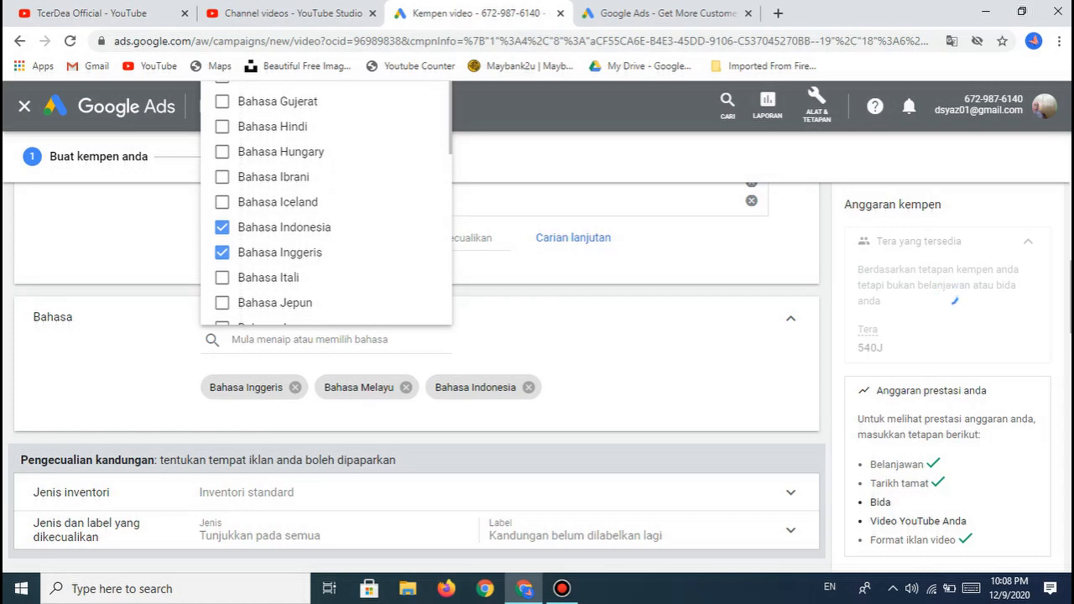
scroll(420, 335, "down", 2)
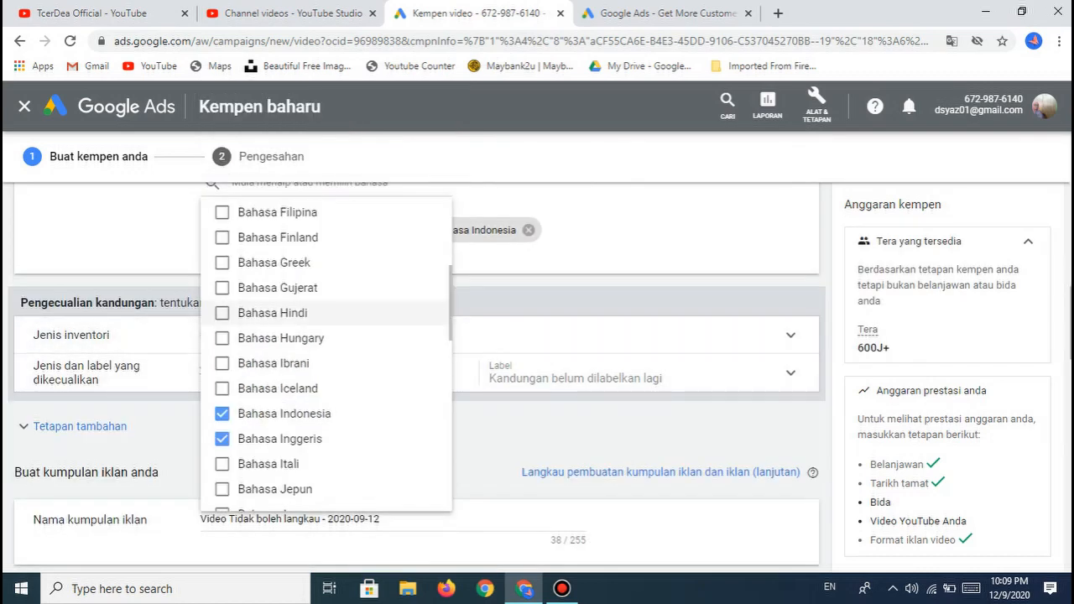
left_click(64, 224)
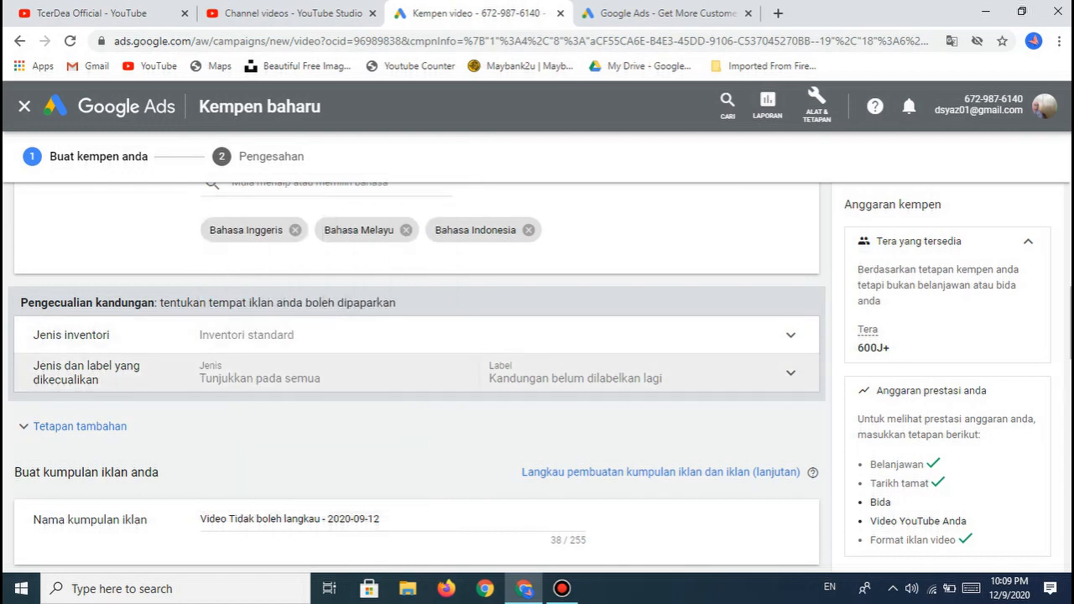
Step: Expand the excluded types and labels settings and exclude the content type "Video YouTube dibenamkan"
left_click(260, 378)
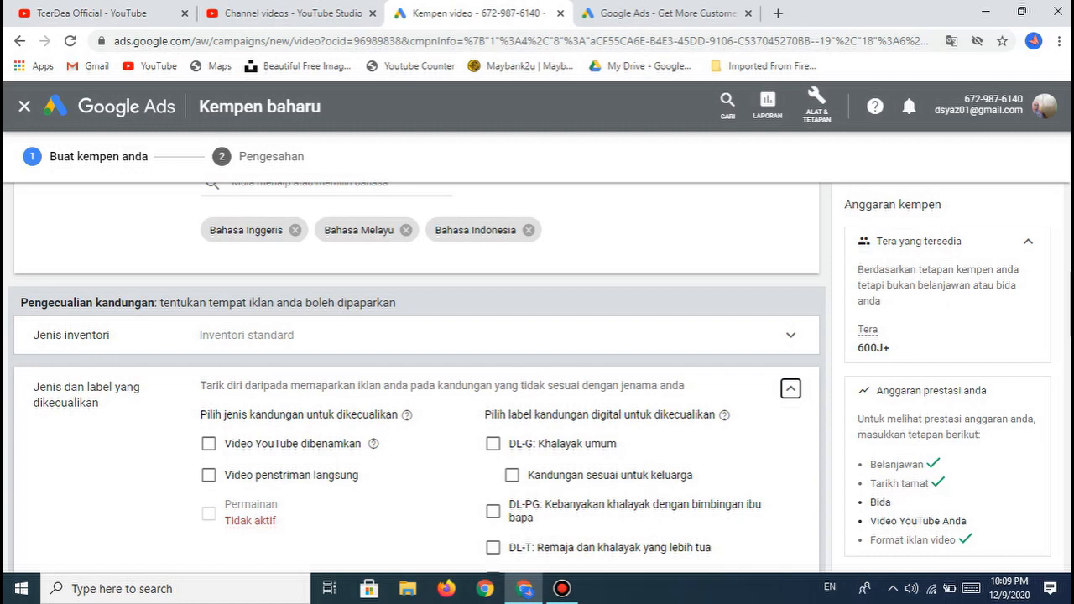
left_click(208, 443)
scroll(208, 443, "down", 2)
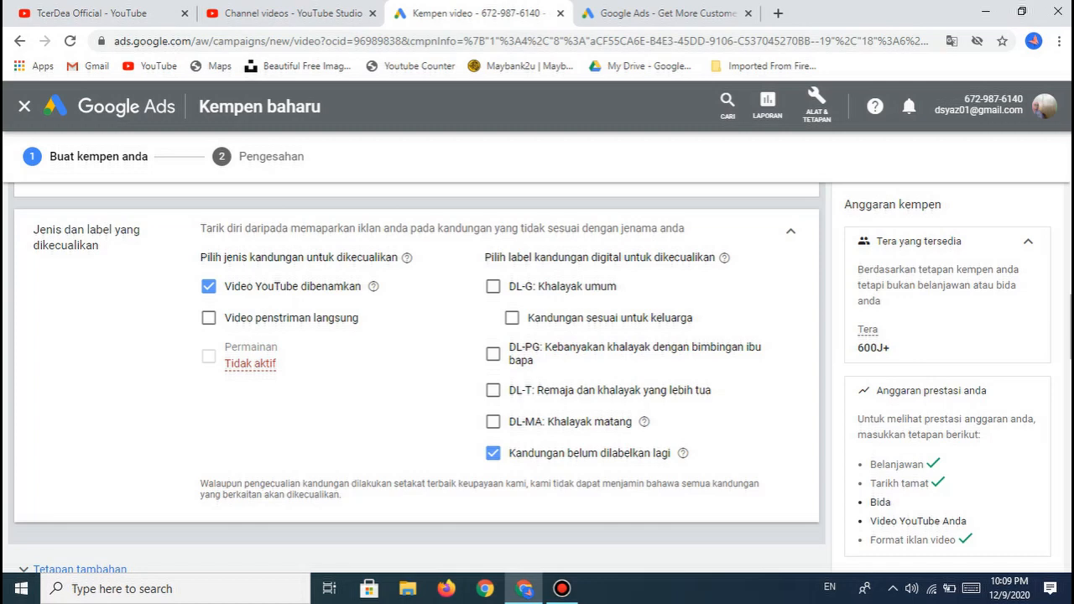
scroll(416, 361, "up", 2)
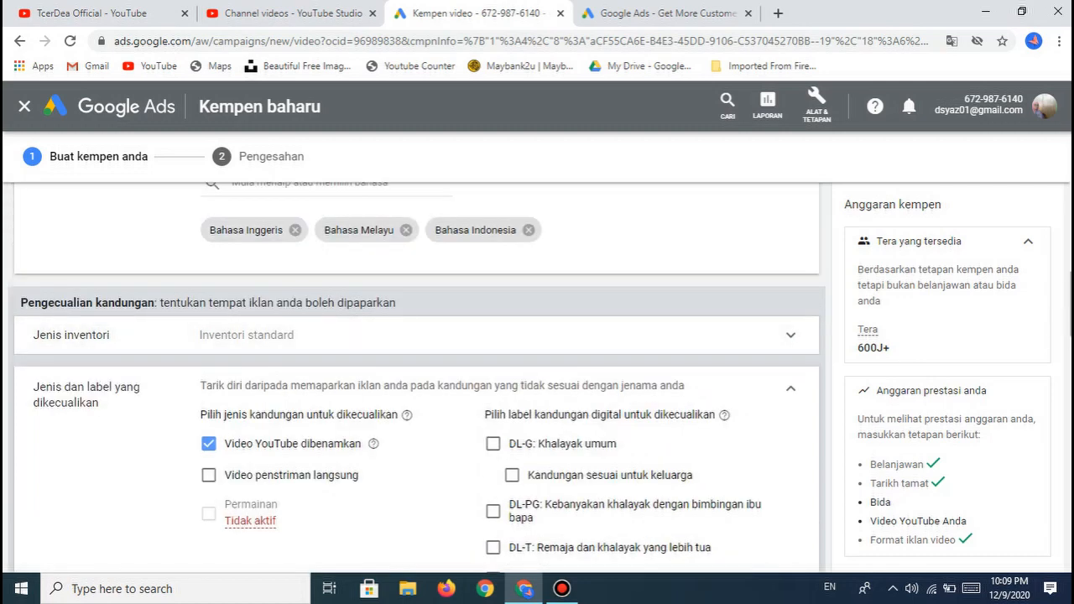
scroll(416, 361, "down", 2)
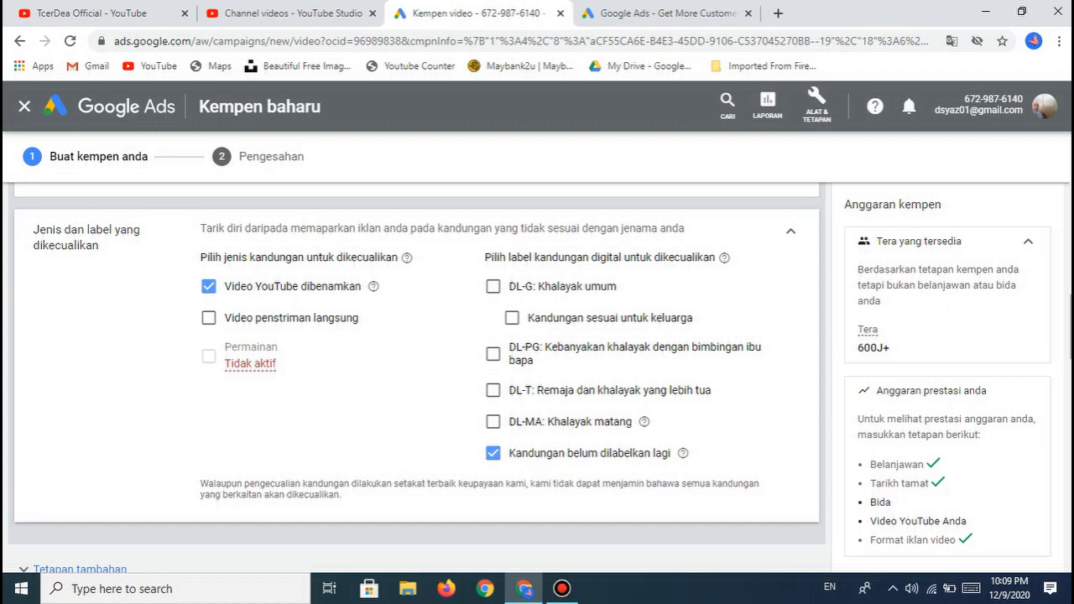
Step: Exclude the digital content label "DL-PG: Kebanyakan khalayak dengan bimbingan ibu bapa" instead of DL-T
left_click(493, 391)
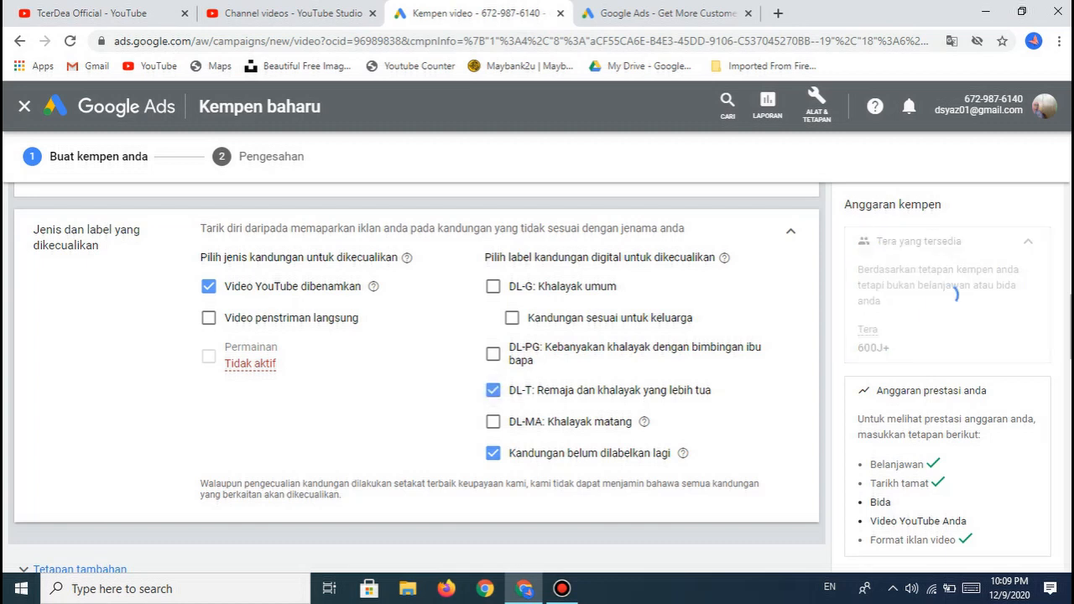
left_click(492, 390)
left_click(493, 353)
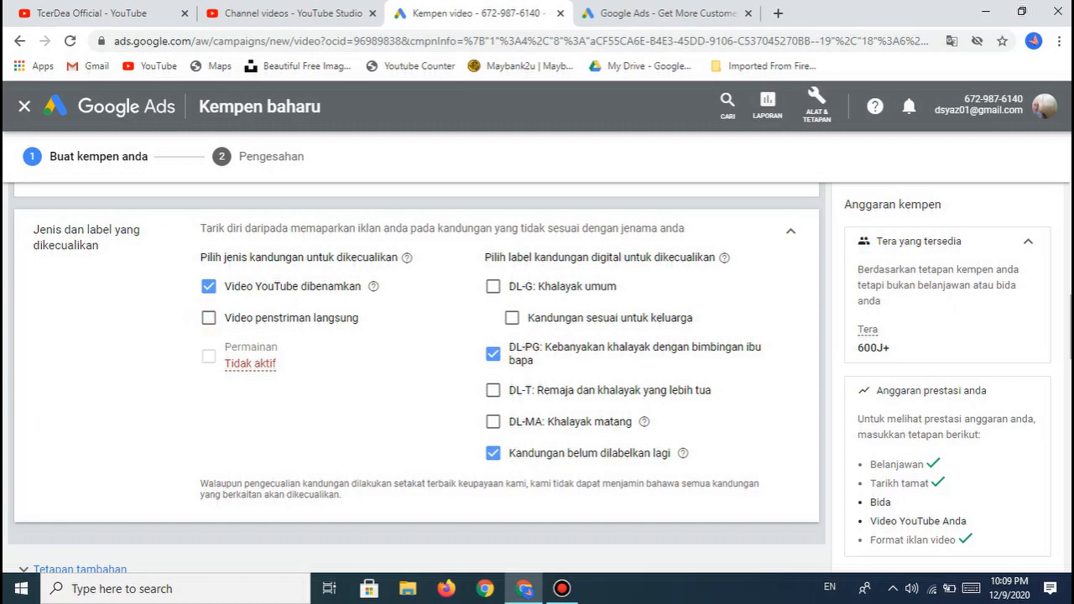
Step: Exclude the content type "Video penstriman langsung" and keep "Video YouTube dibenamkan" excluded as well
left_click(209, 317)
left_click(209, 317)
left_click(209, 318)
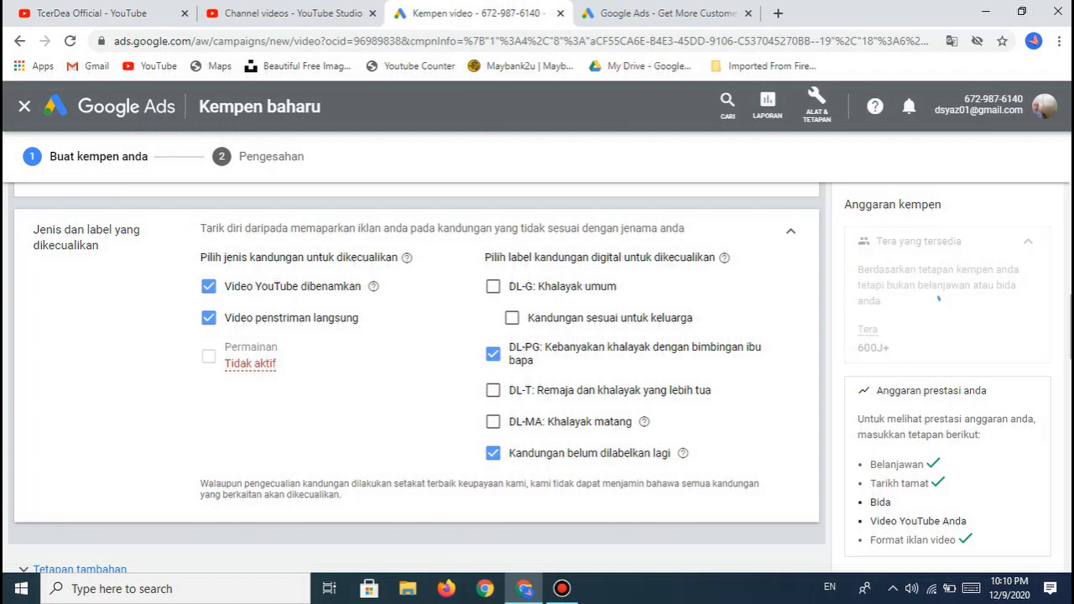
left_click(208, 287)
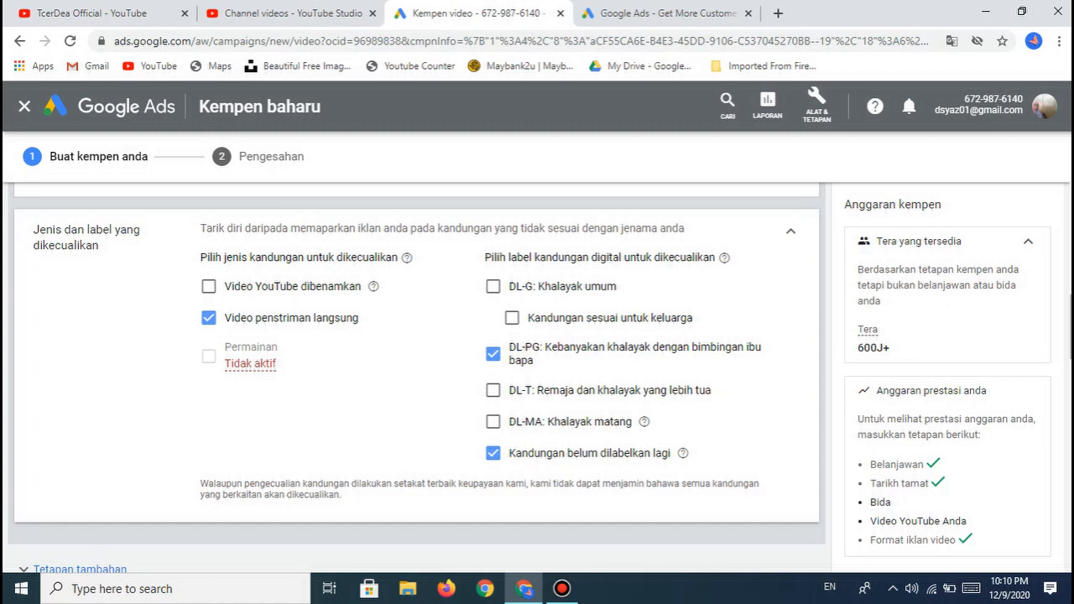
left_click(208, 286)
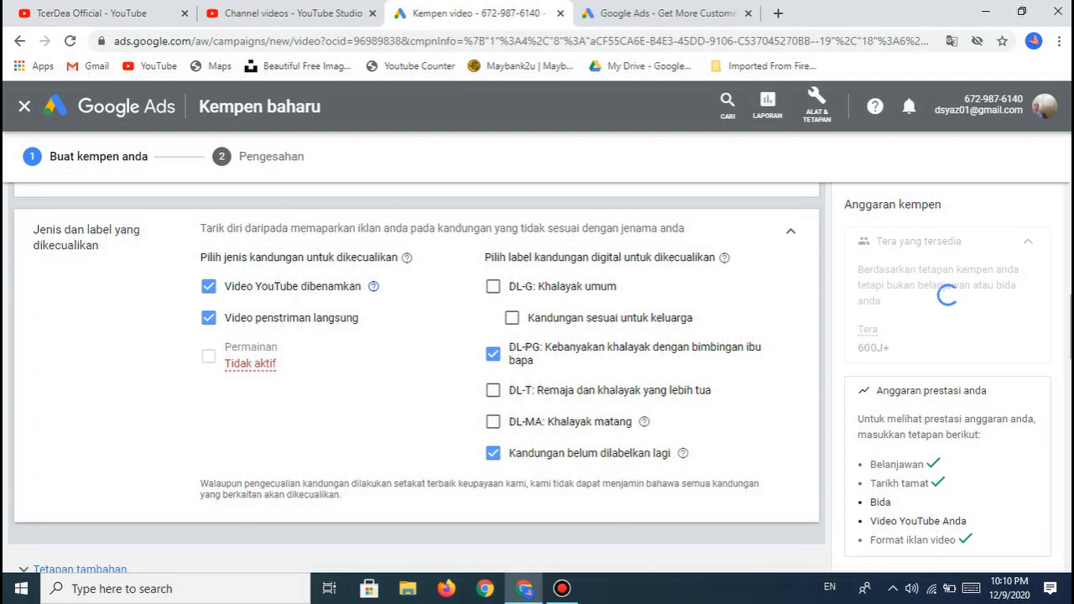
mouse_move(374, 286)
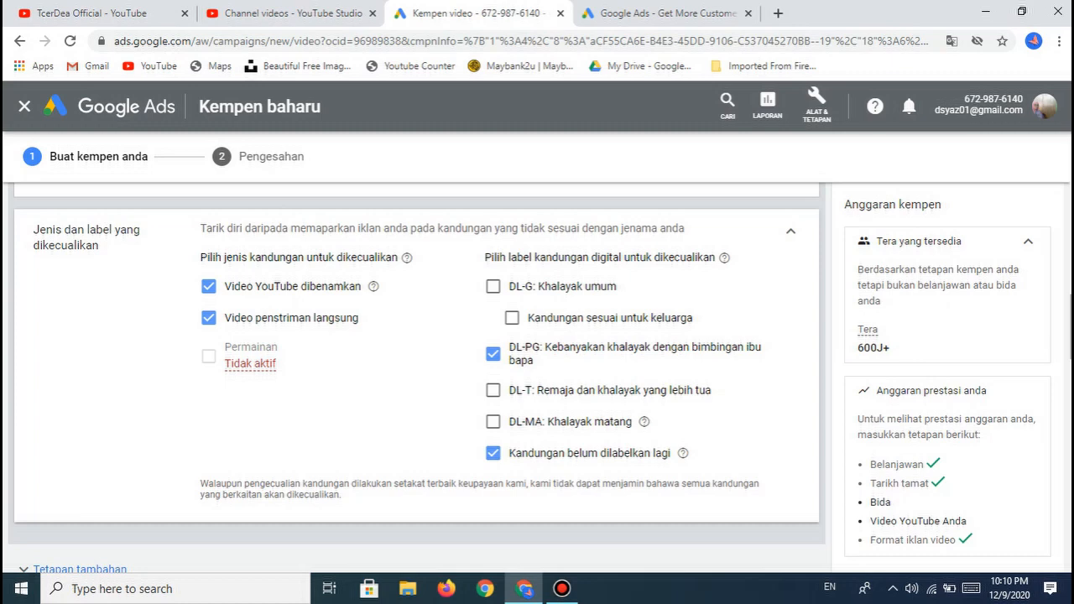
Step: Rename the ad group as "tips youtuber pemula"
scroll(418, 378, "down", 4)
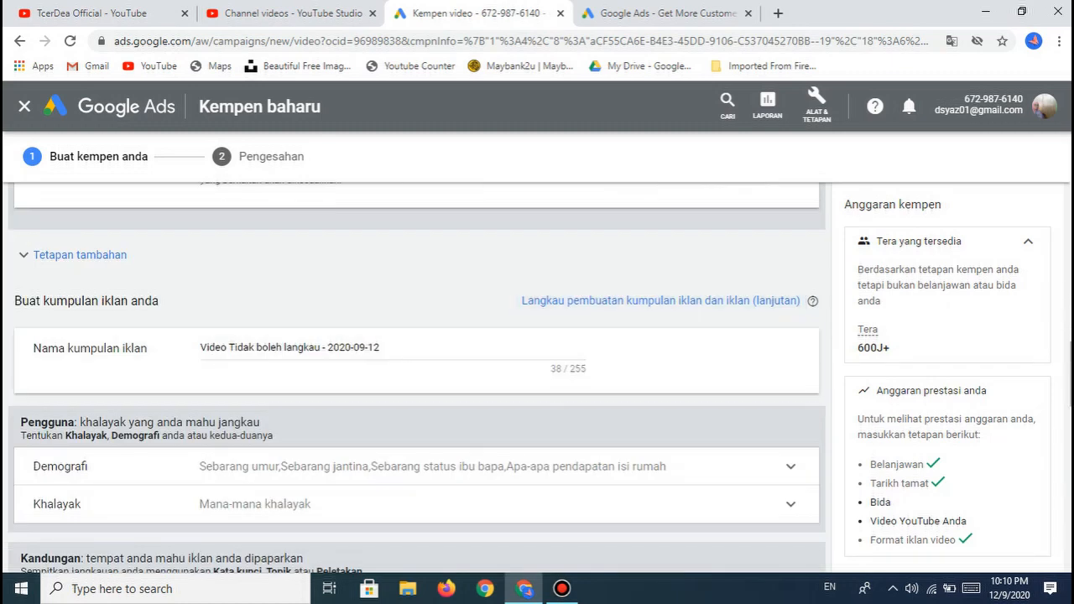
left_click(383, 347)
key("BackSpace")
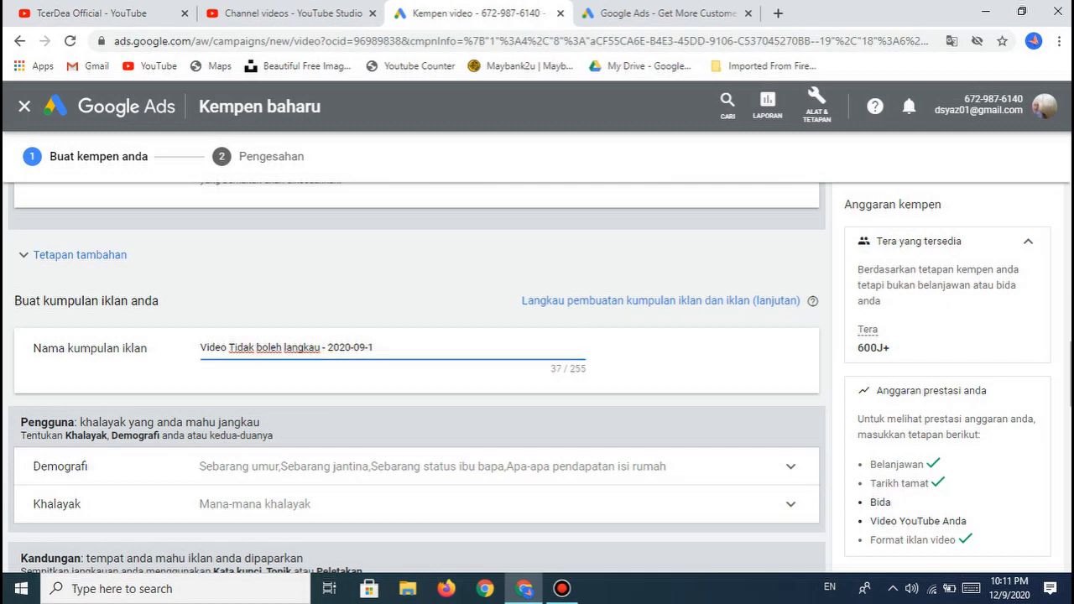
key("ctrl+a")
key("BackSpace")
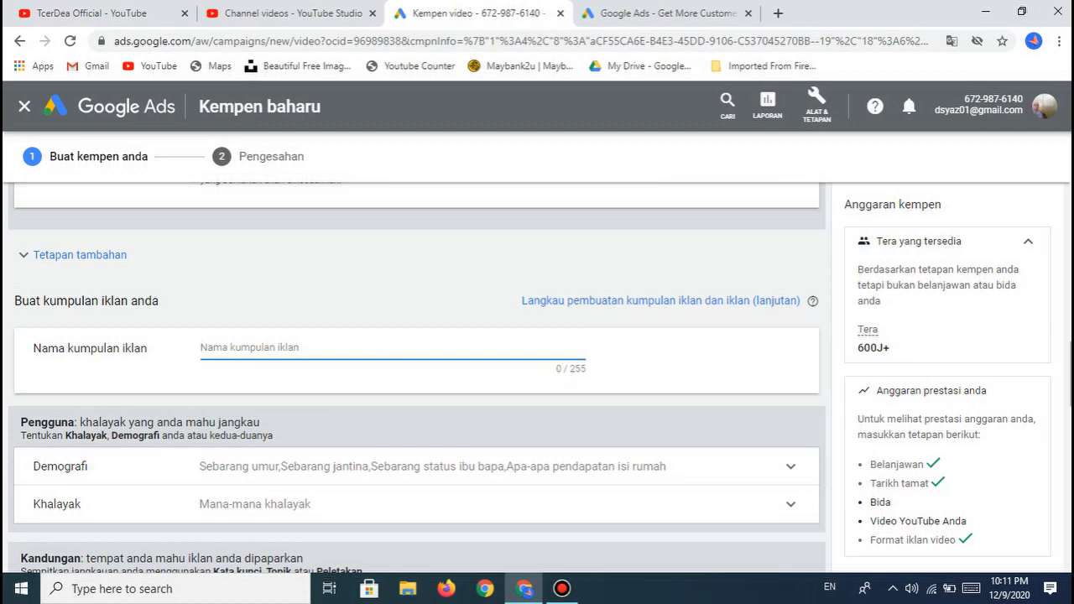
type("t")
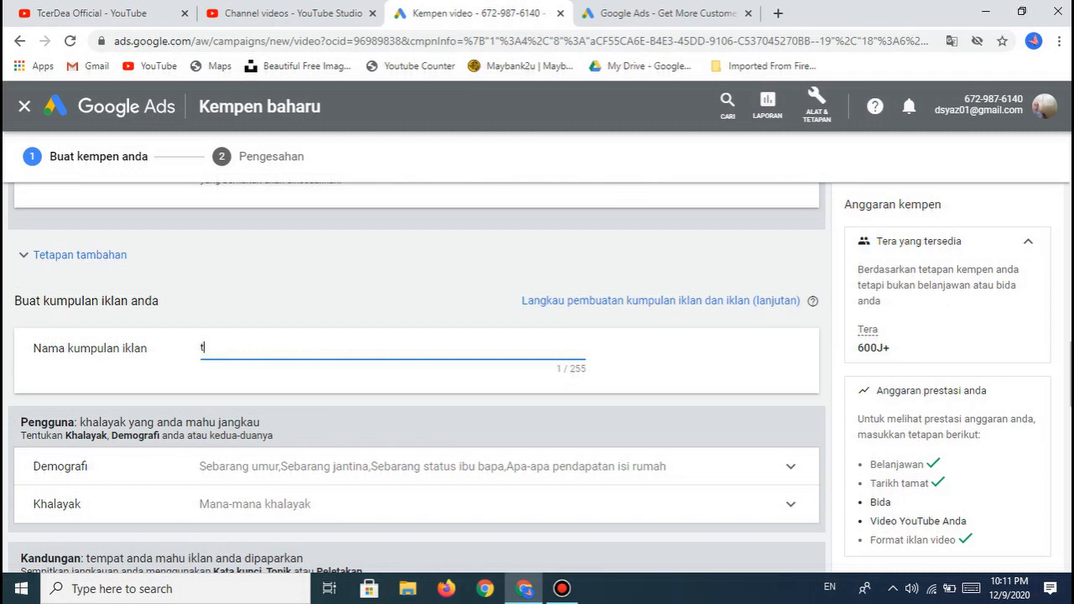
type("ips youtuber pemula")
Step: Expand the ad group's demographic options and examine them, and briefly view the audience (Khalayak) targeting section
scroll(416, 370, "down", 2)
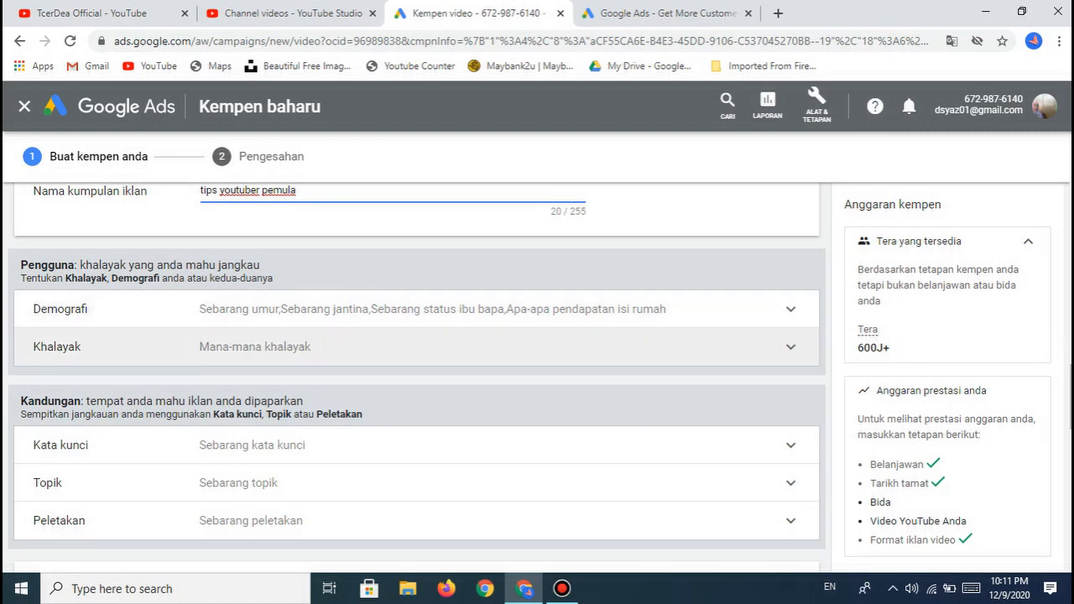
left_click(791, 309)
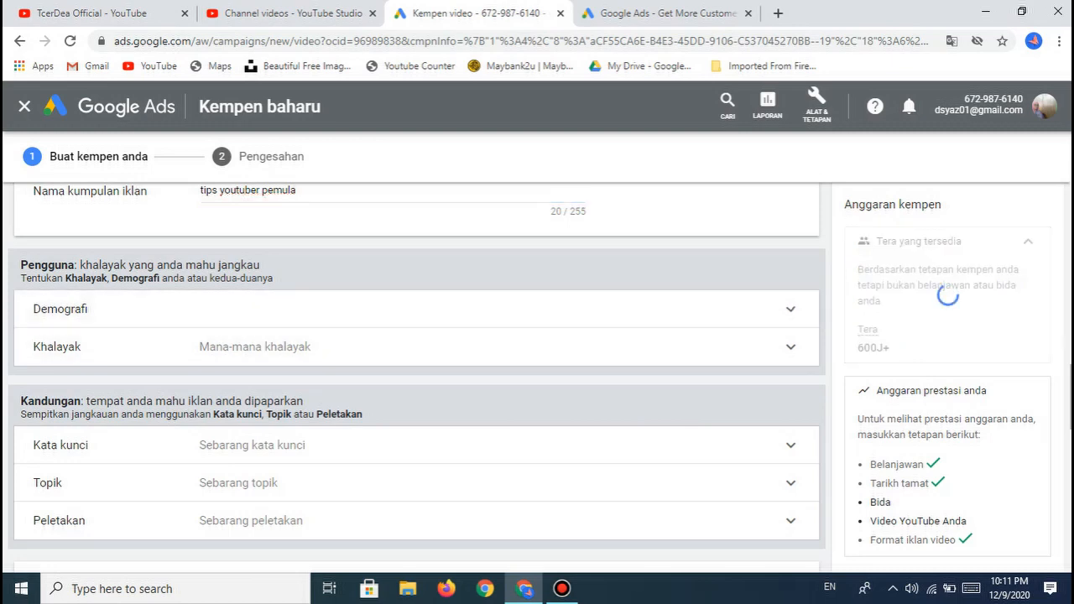
scroll(418, 377, "down", 3)
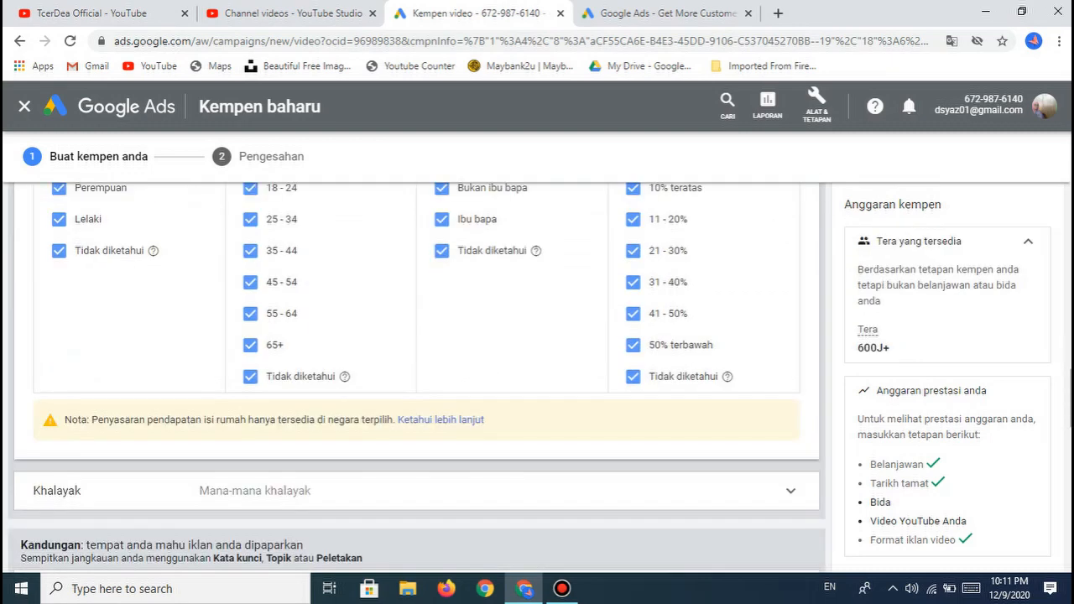
scroll(417, 378, "up", 3)
scroll(417, 378, "up", 2)
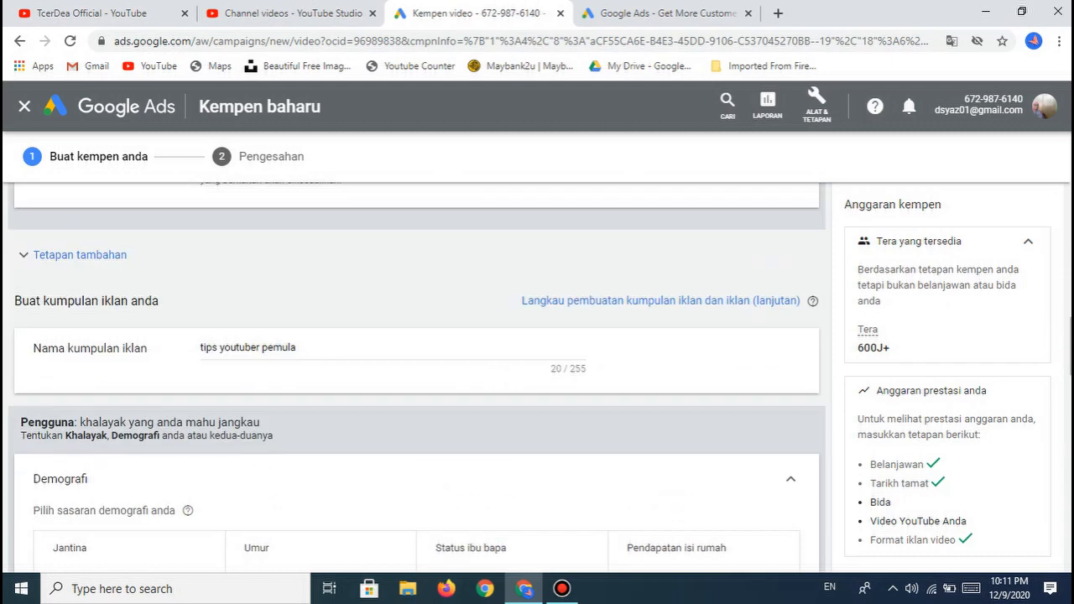
scroll(417, 378, "down", 10)
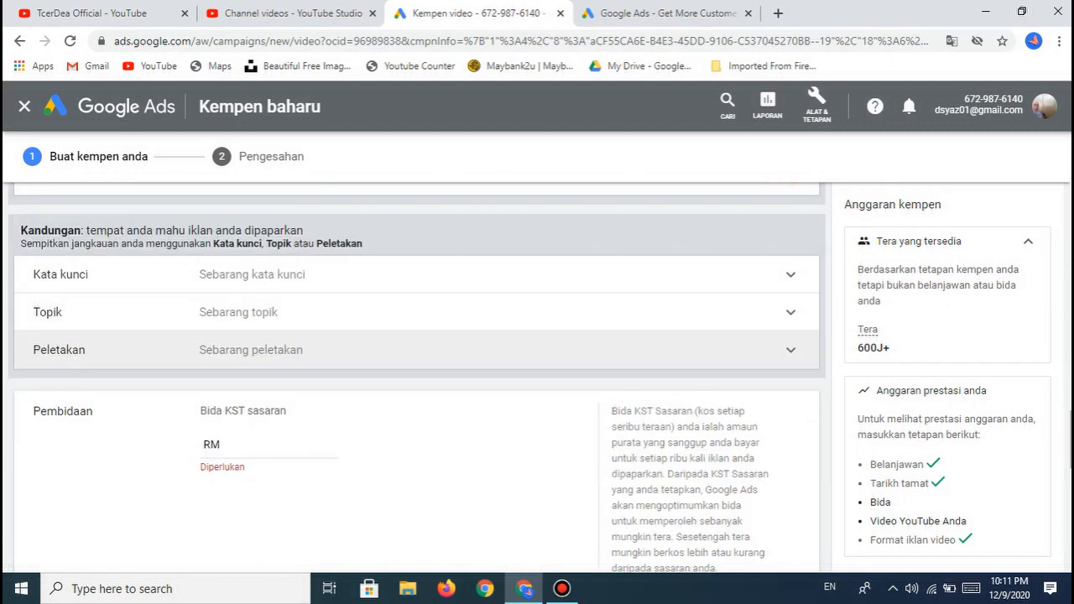
scroll(417, 378, "up", 2)
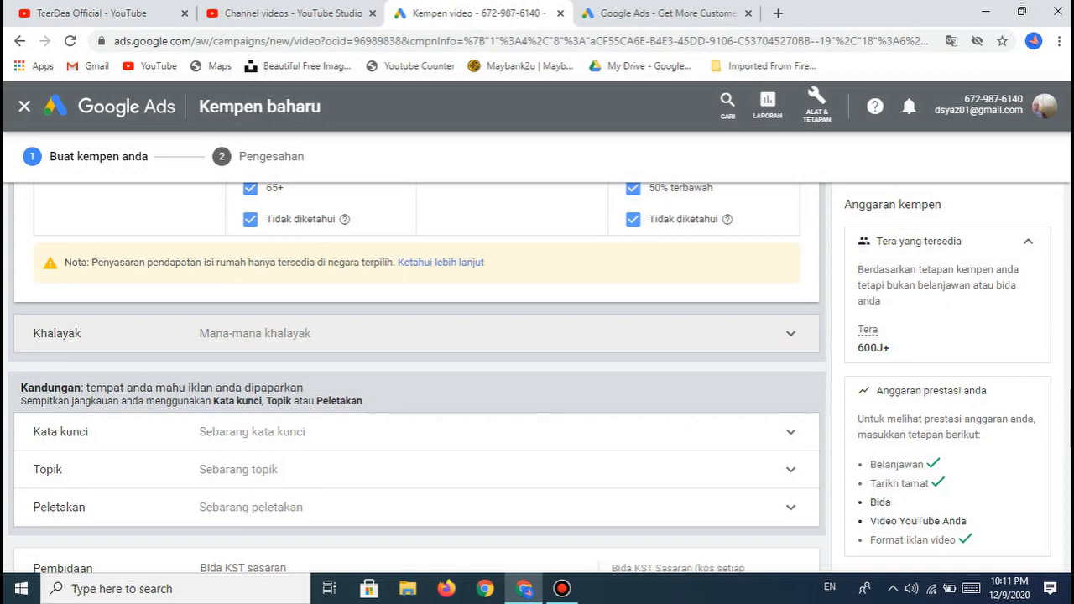
left_click(791, 334)
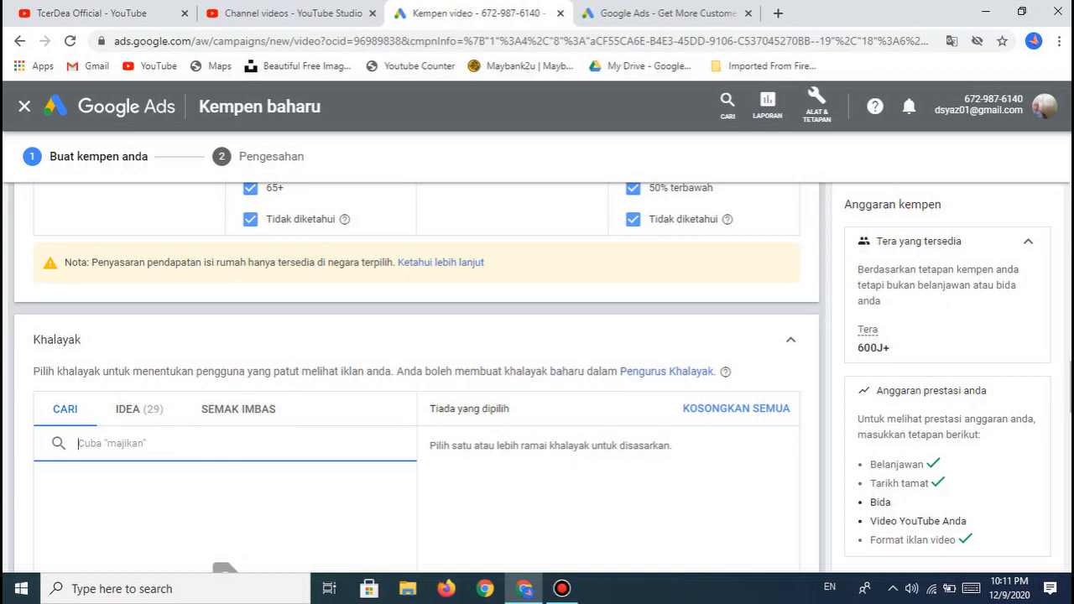
left_click(790, 336)
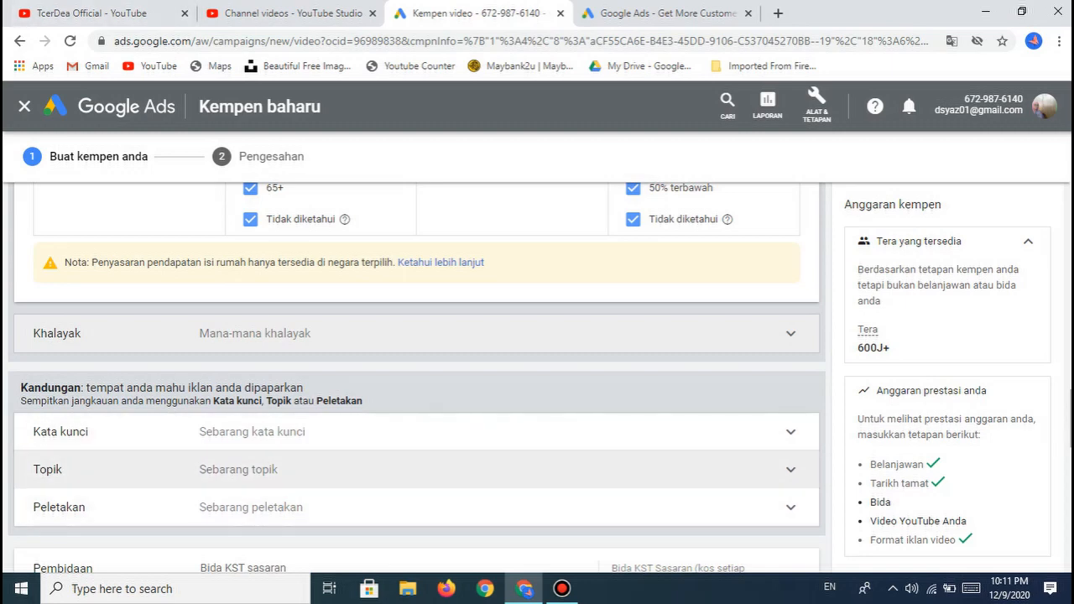
Step: Set the target CPM bid (Bida KST sasaran) to RM 5.00 and expand the top content bid adjustment
scroll(418, 378, "down", 2)
left_click(246, 446)
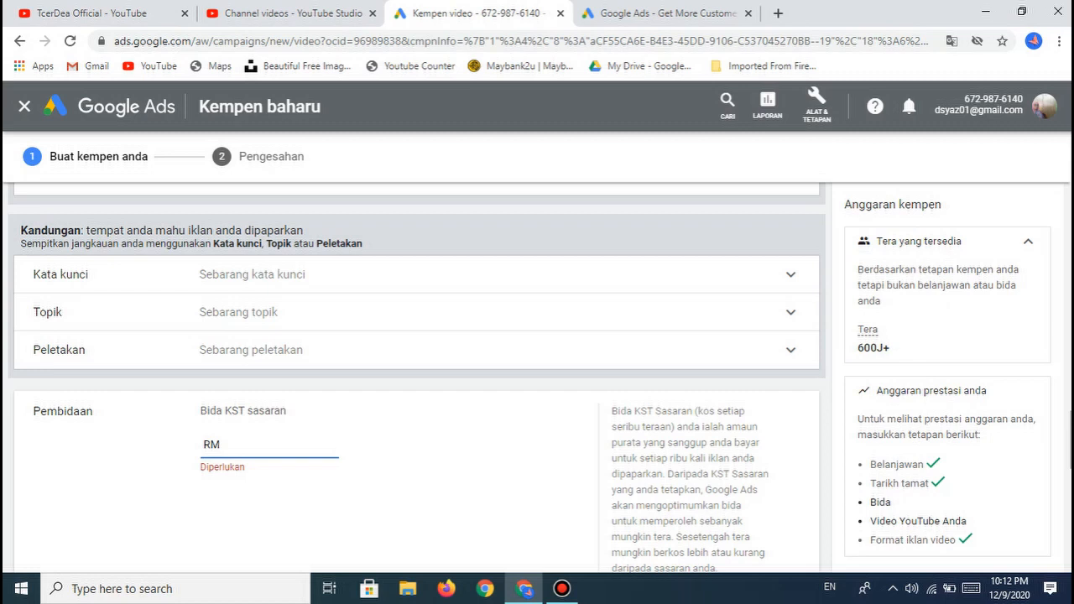
left_click(243, 447)
scroll(417, 390, "up", 1)
scroll(417, 390, "down", 4)
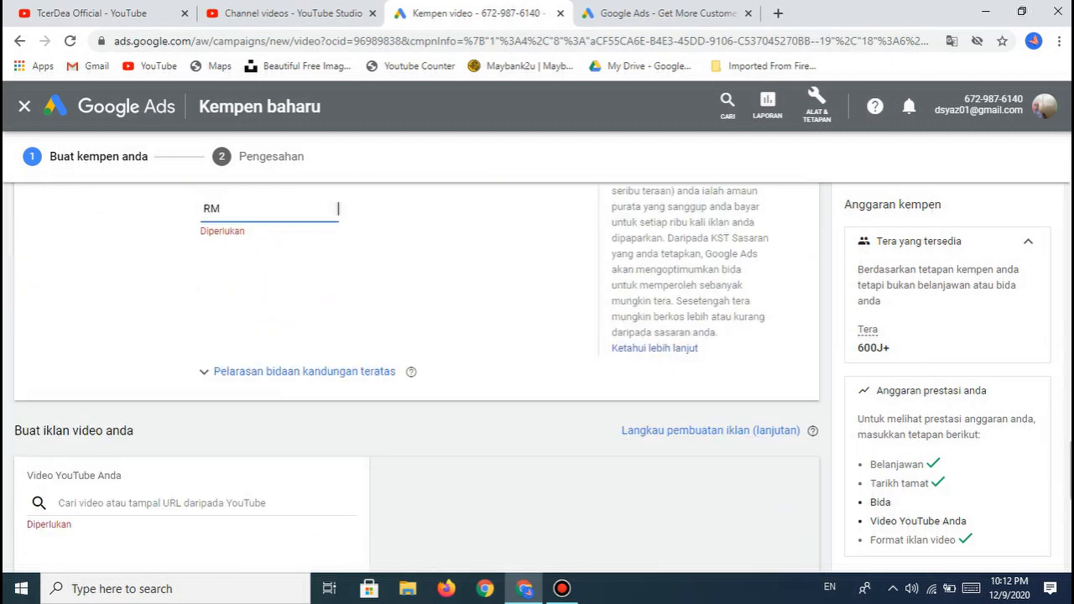
type("5.00")
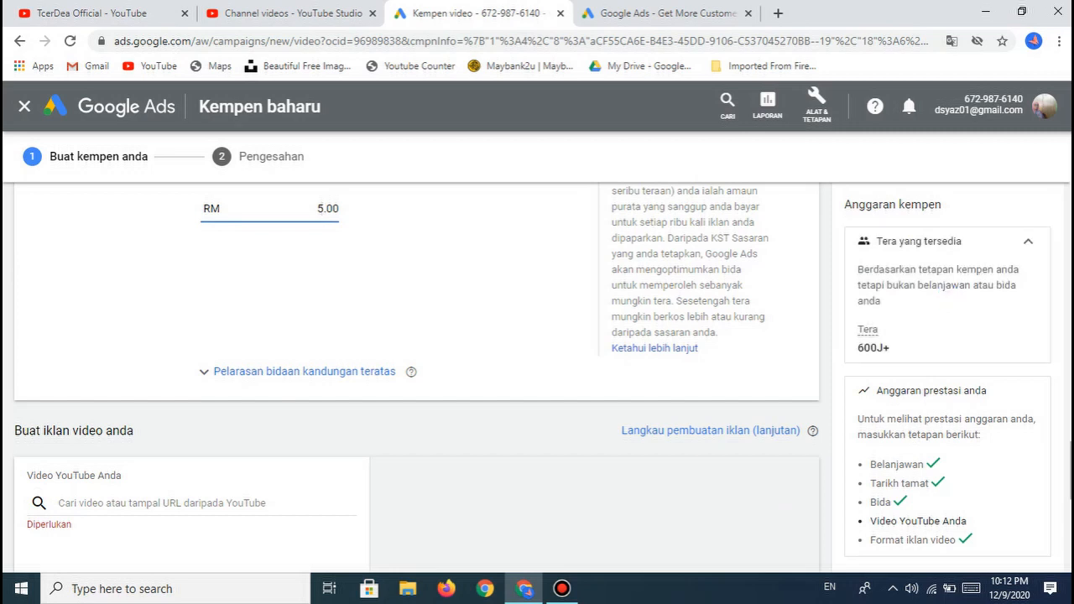
left_click(356, 371)
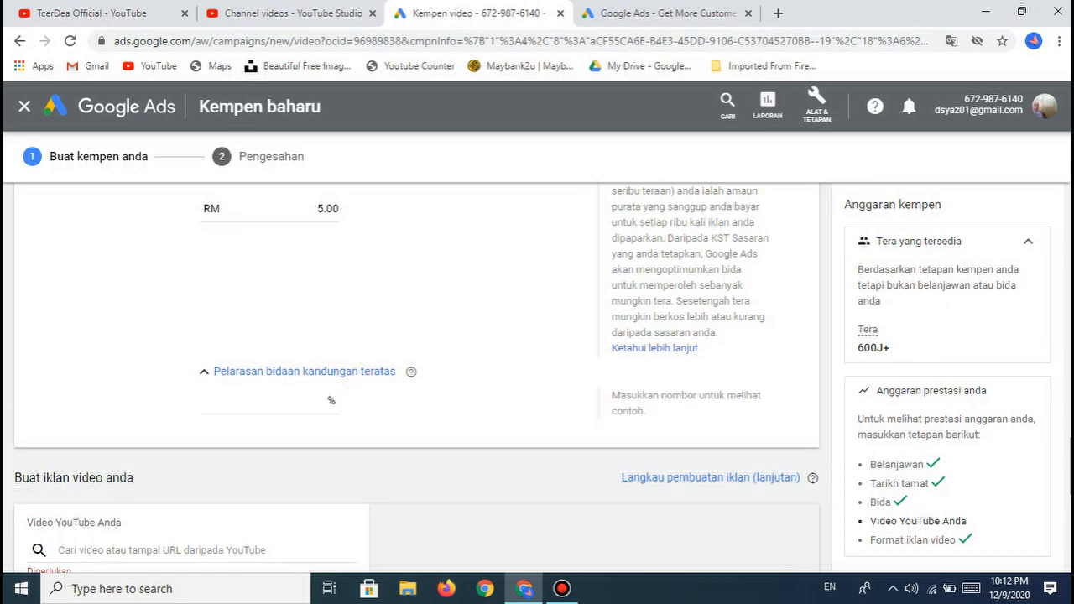
Step: Switch to YouTube Studio and copy the shareable link of the "Edit Video Menggunakan InShot" video from the channel's uploads
scroll(356, 363, "up", 3)
scroll(356, 362, "down", 6)
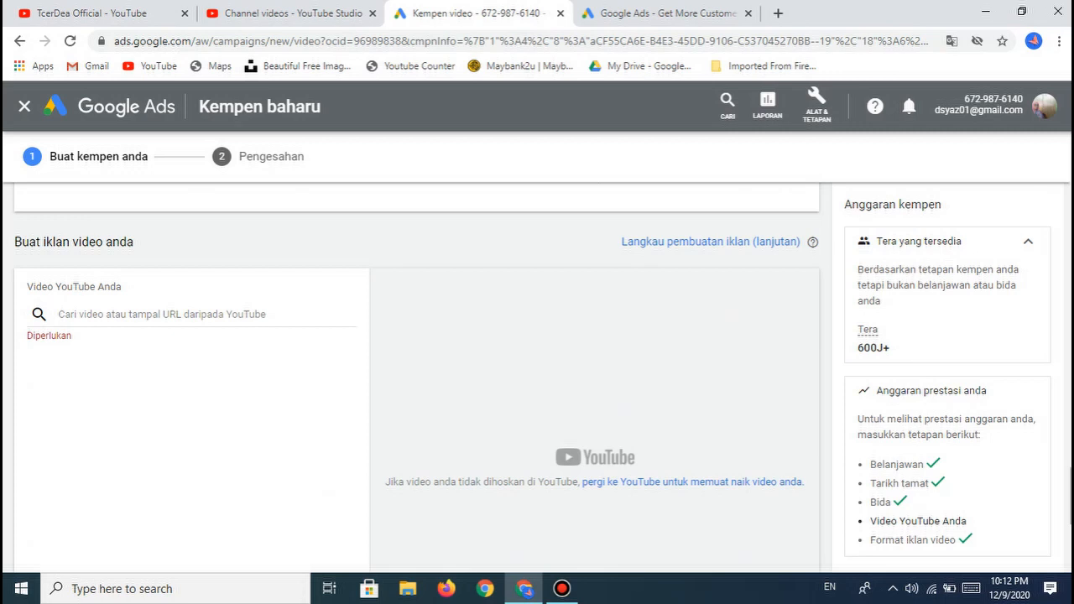
left_click(84, 312)
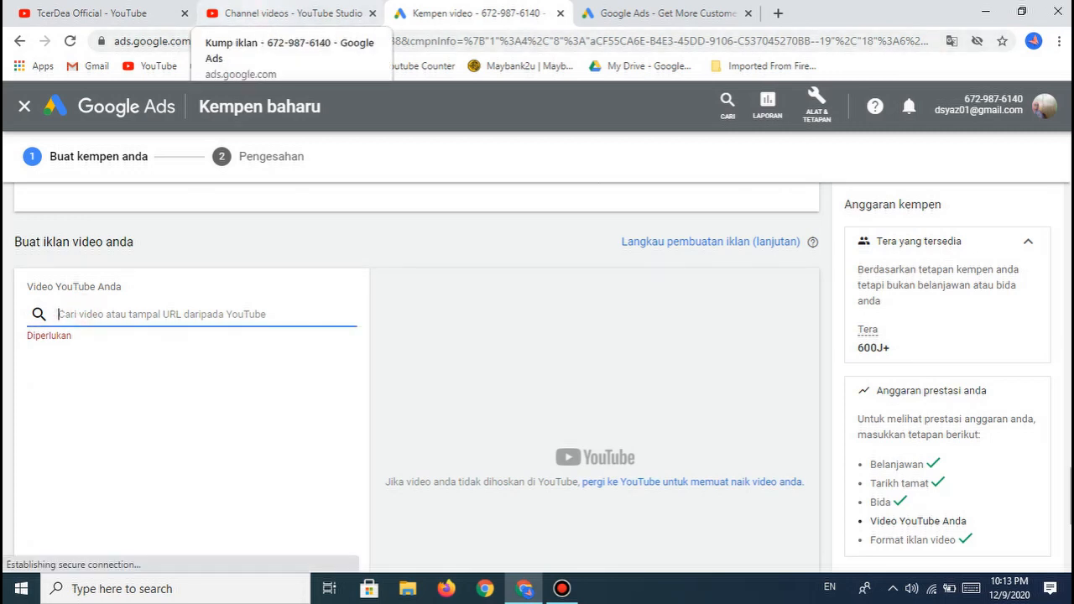
left_click(285, 12)
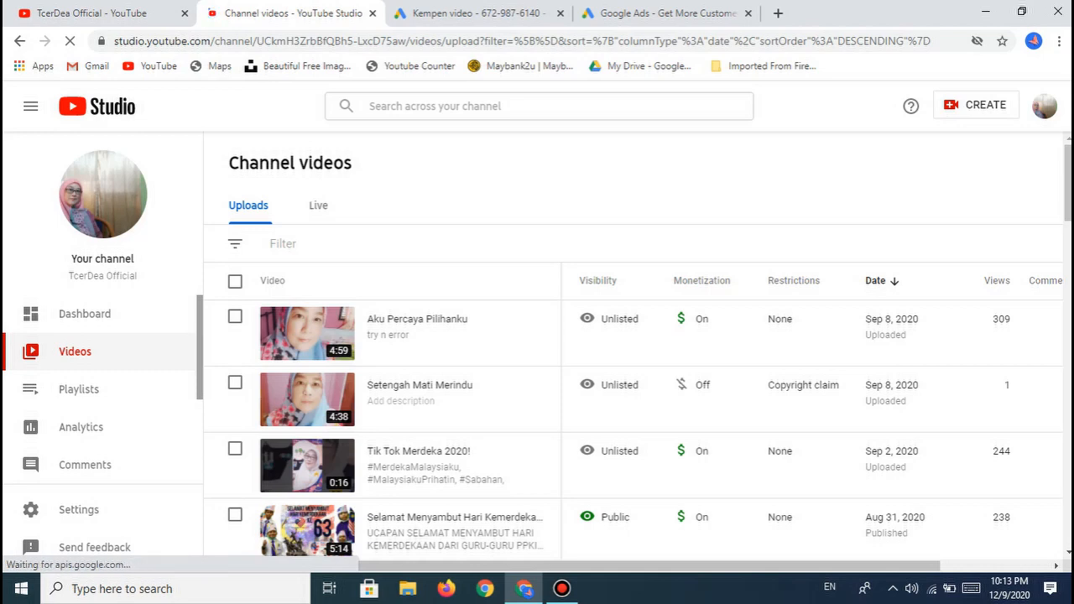
scroll(696, 462, "down", 5)
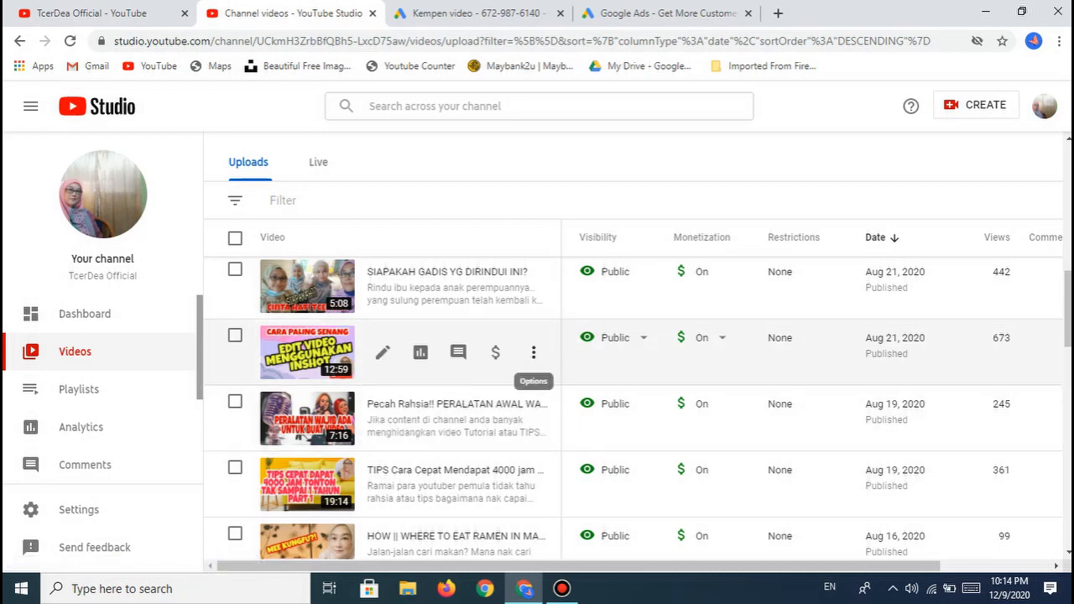
scroll(533, 361, "down", 2)
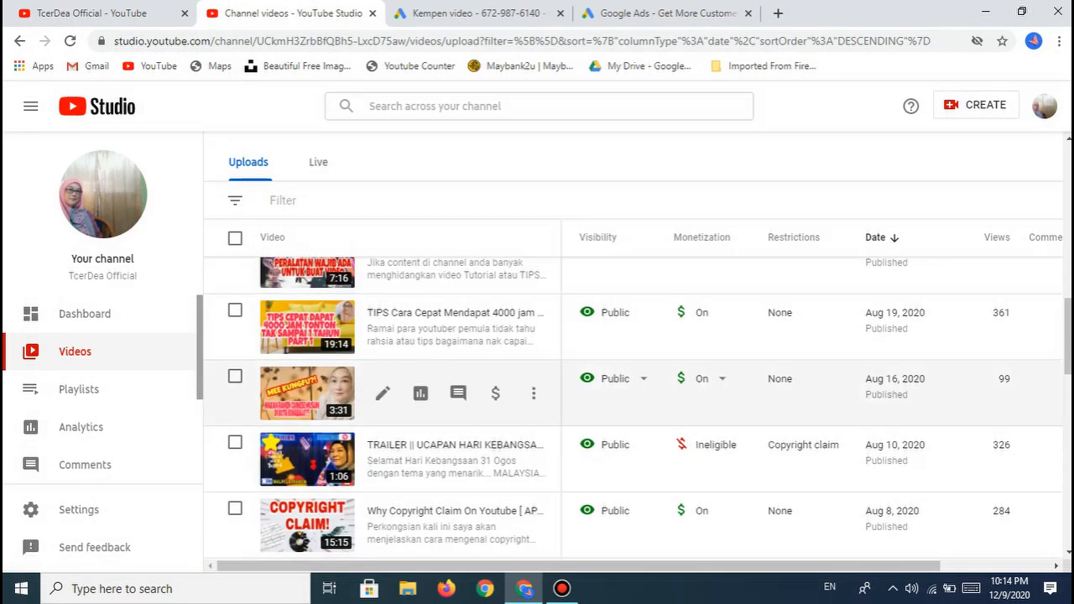
scroll(533, 537, "up", 2)
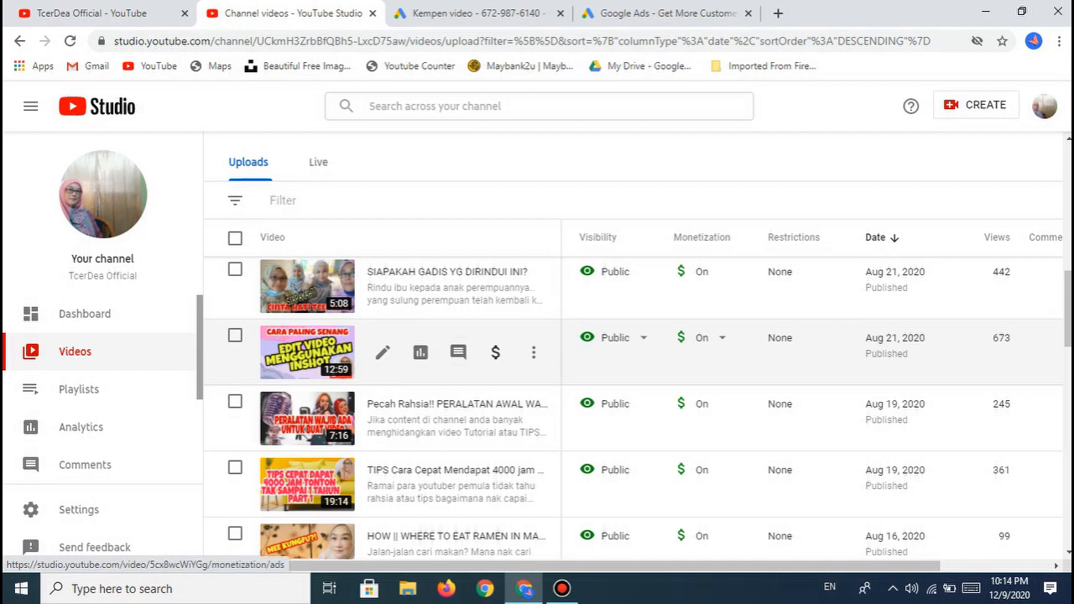
left_click(534, 353)
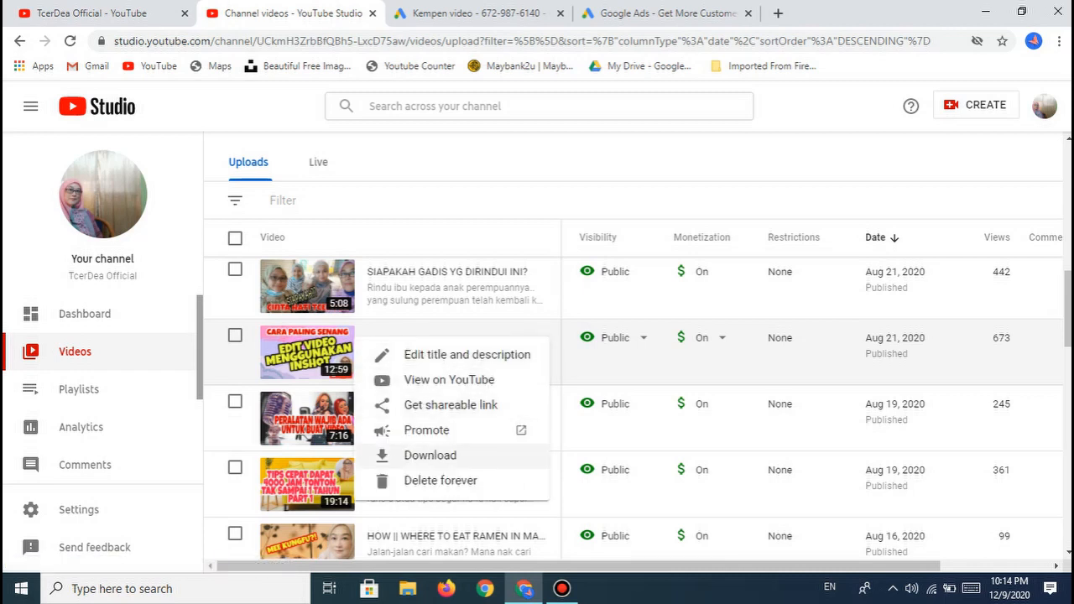
left_click(450, 405)
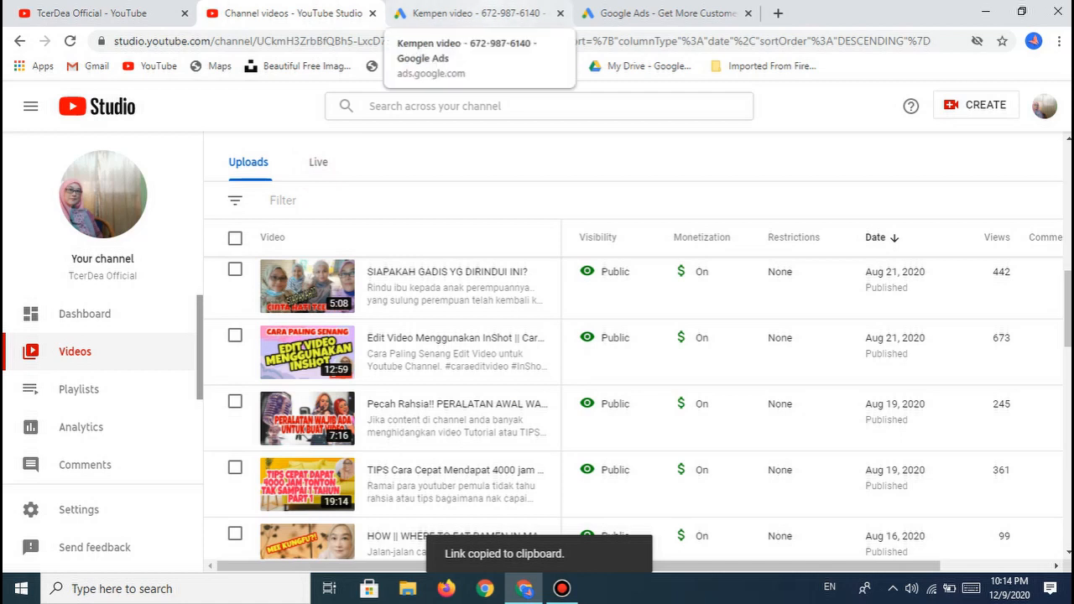
Step: Return to the Google Ads campaign form and paste the copied link as the YouTube video for the video ad
left_click(663, 13)
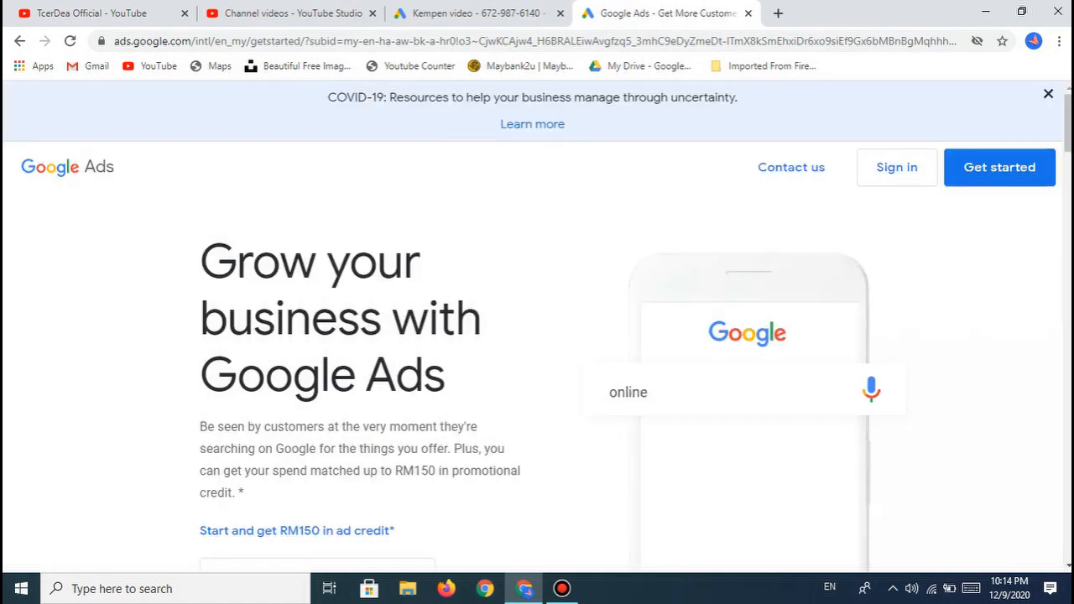
left_click(485, 10)
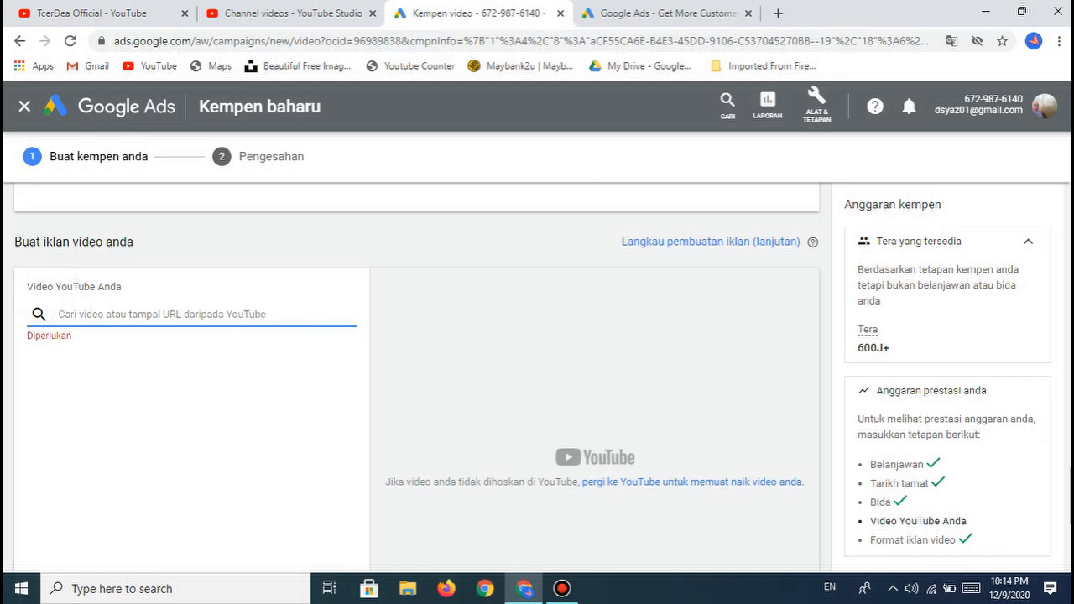
right_click(59, 314)
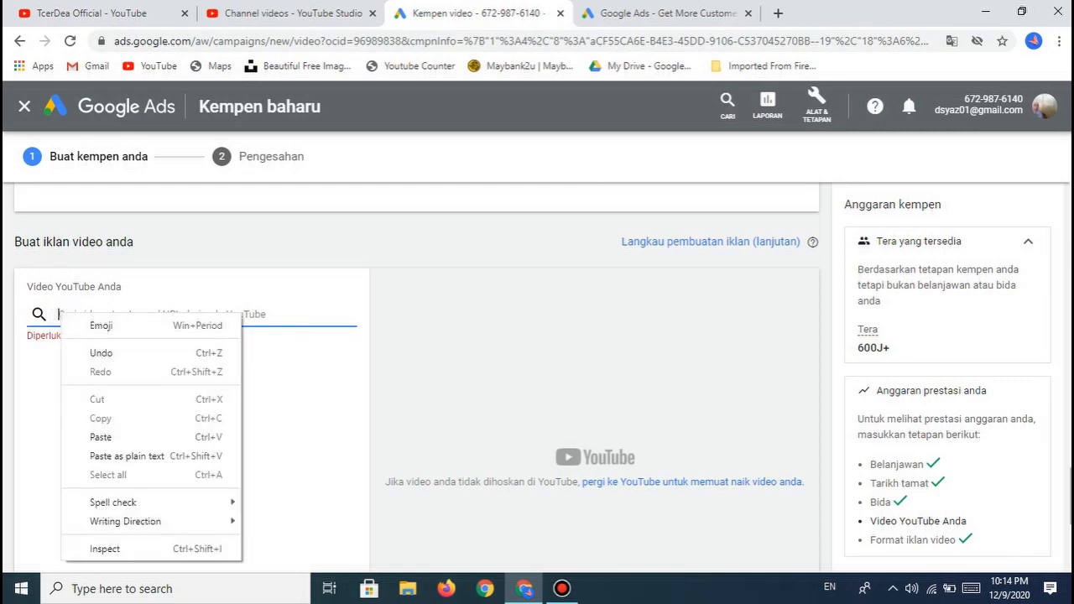
left_click(96, 437)
key("ctrl+v")
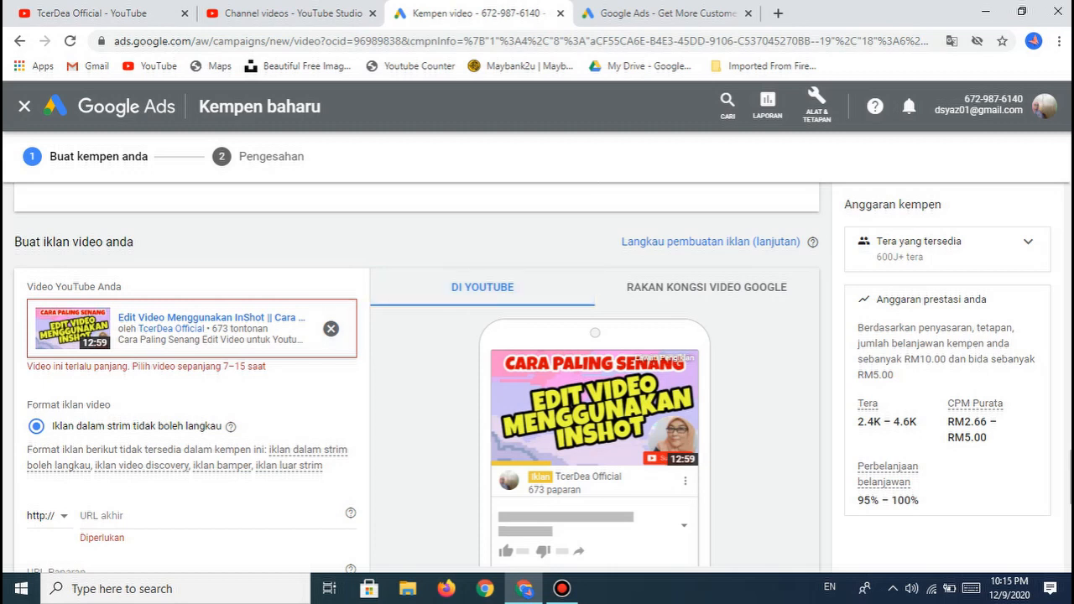
Step: Examine the video ad's preview, format, URL fields, companion banner and ad name, and look back over the bid and ad group settings
scroll(416, 378, "down", 2)
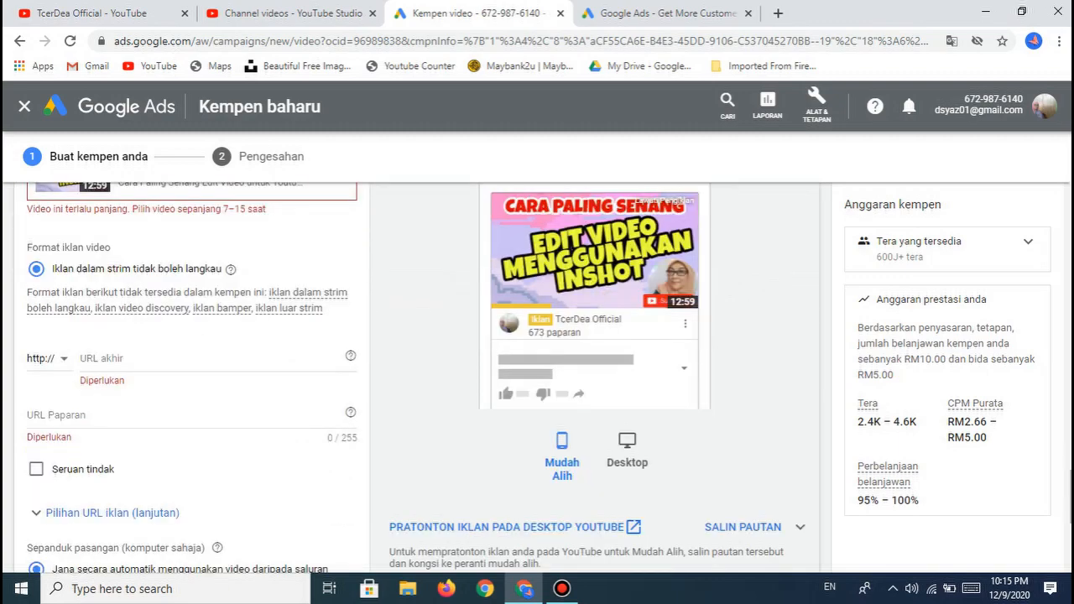
scroll(416, 378, "up", 10)
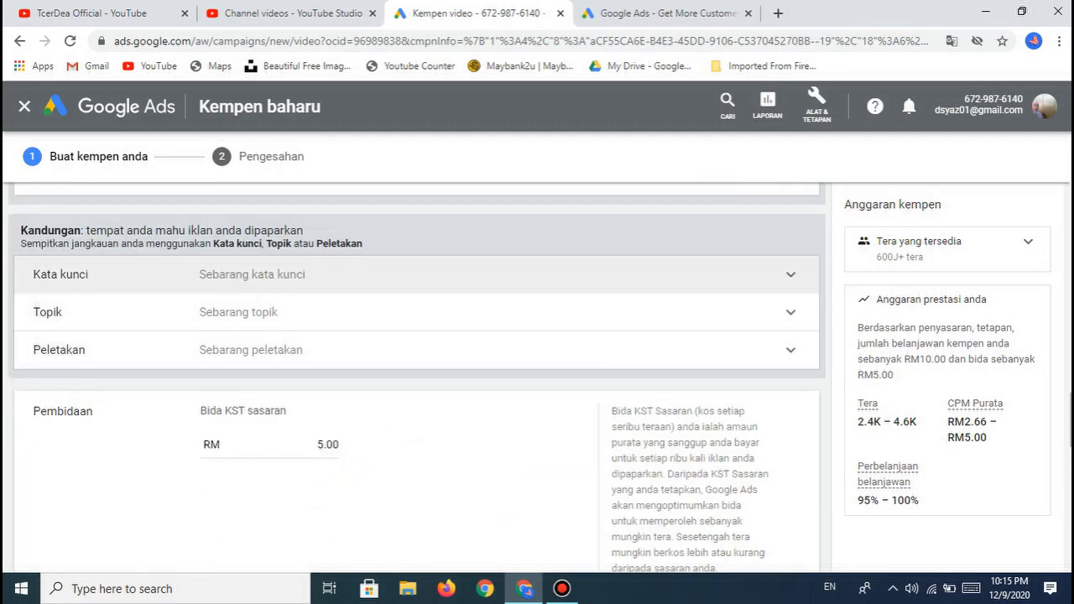
scroll(417, 377, "down", 7)
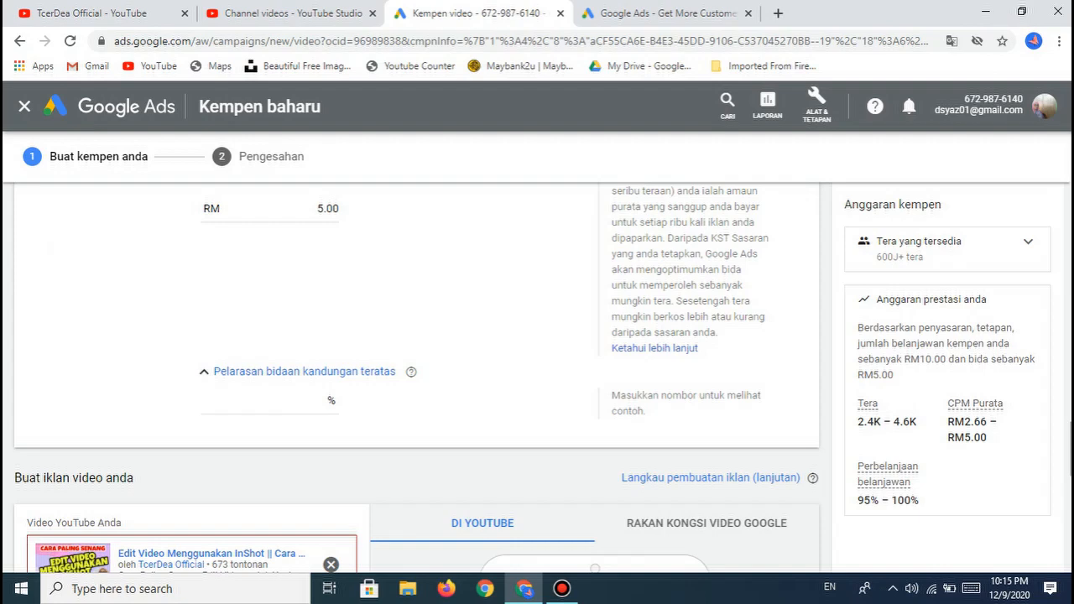
scroll(416, 378, "down", 2)
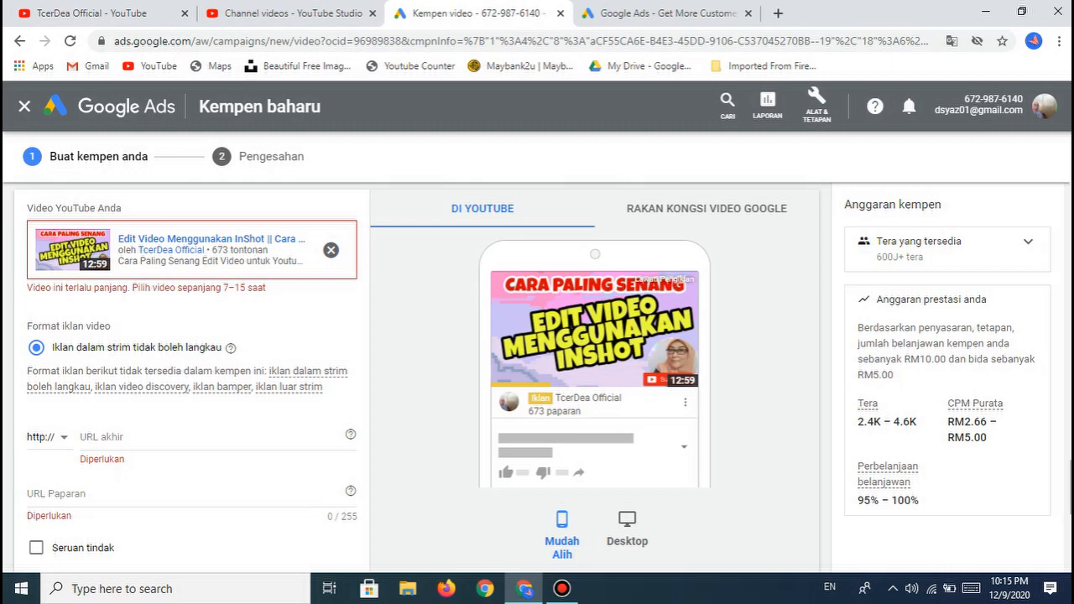
left_click(483, 209)
scroll(537, 378, "down", 3)
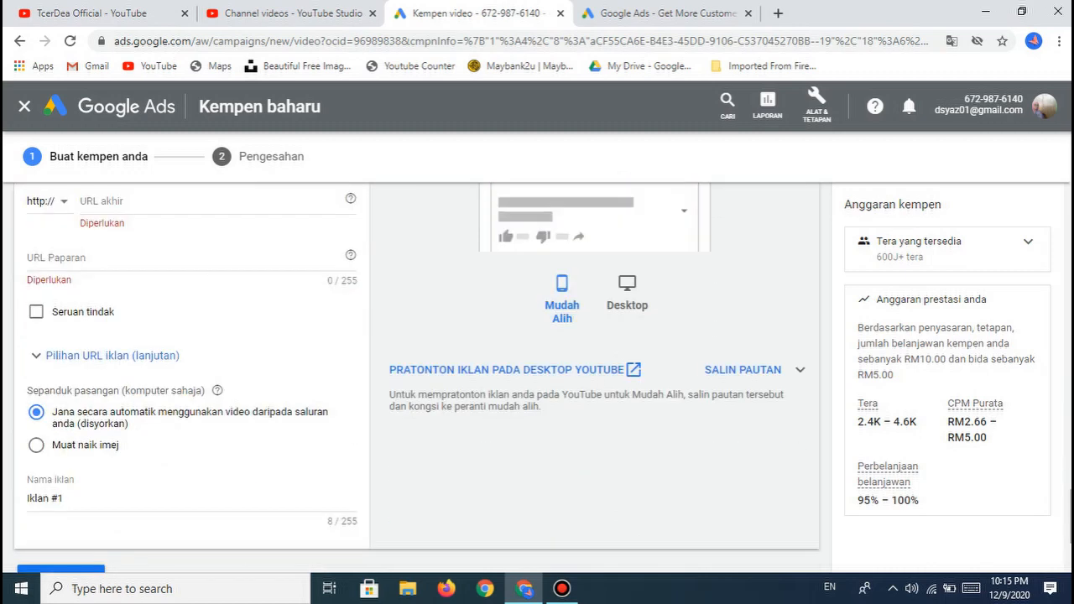
scroll(417, 377, "up", 10)
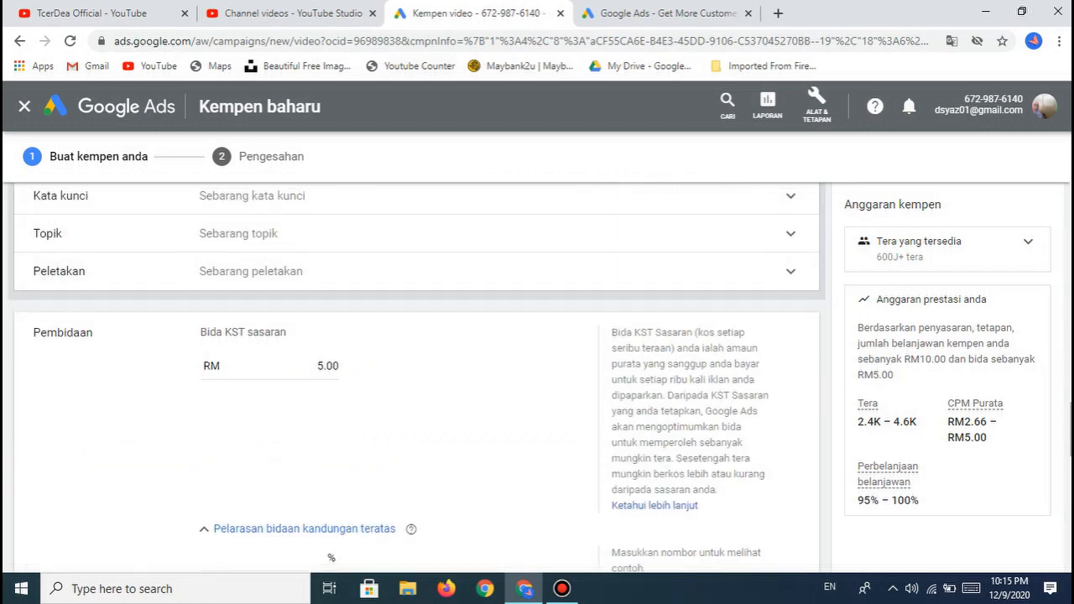
scroll(418, 378, "up", 3)
scroll(417, 378, "down", 7)
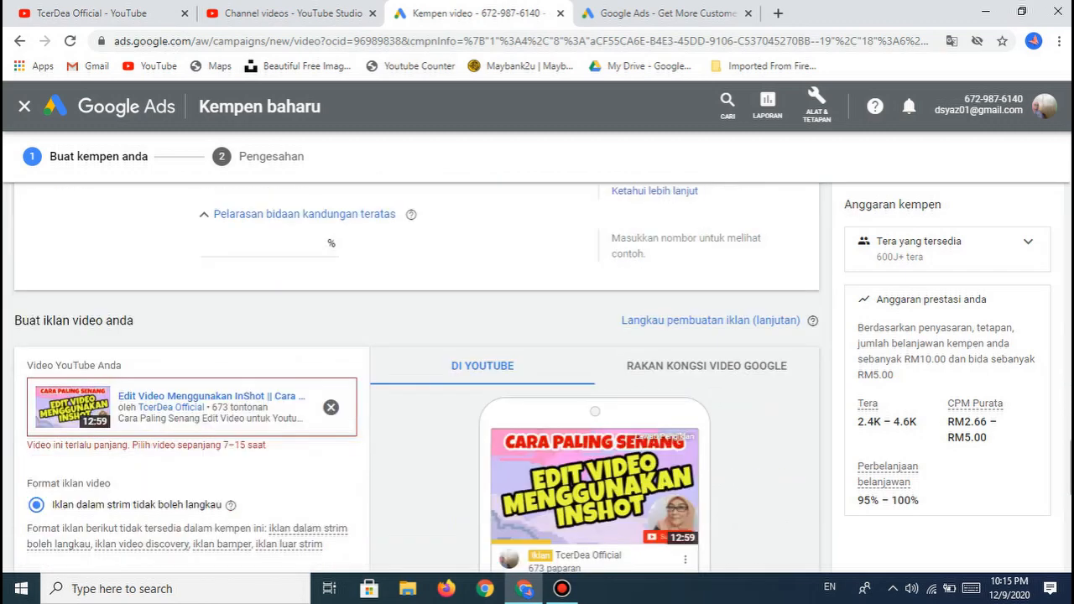
scroll(417, 378, "down", 5)
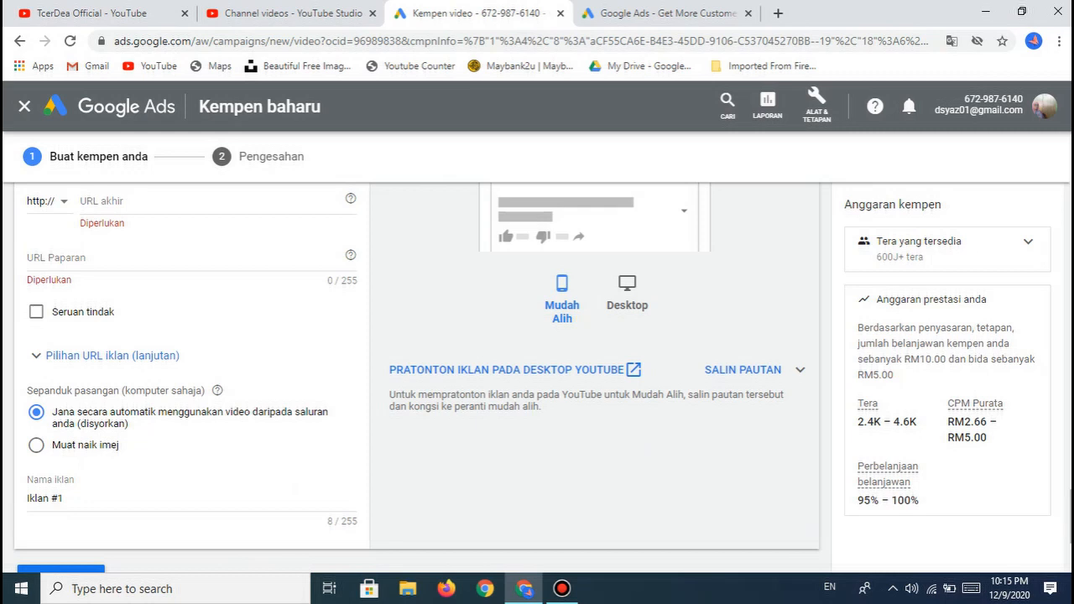
scroll(417, 378, "down", 2)
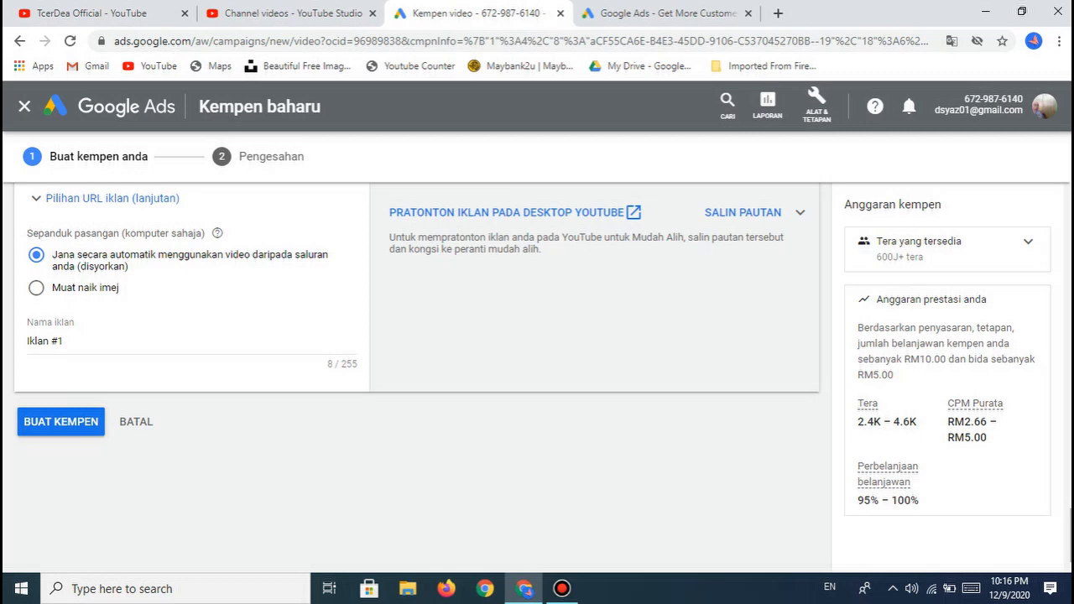
scroll(411, 336, "down", 1)
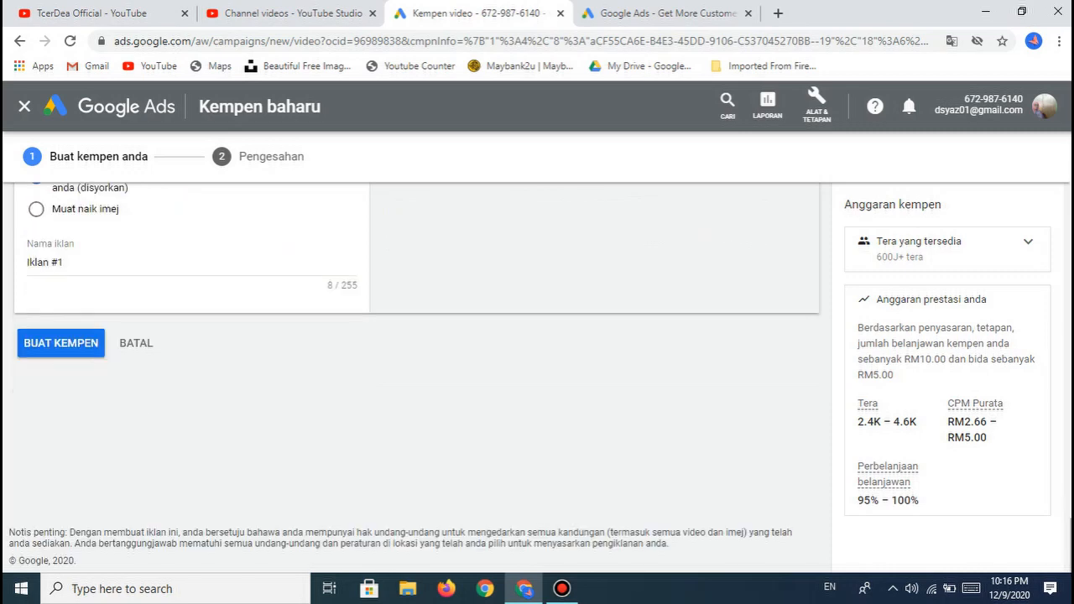
scroll(412, 378, "up", 20)
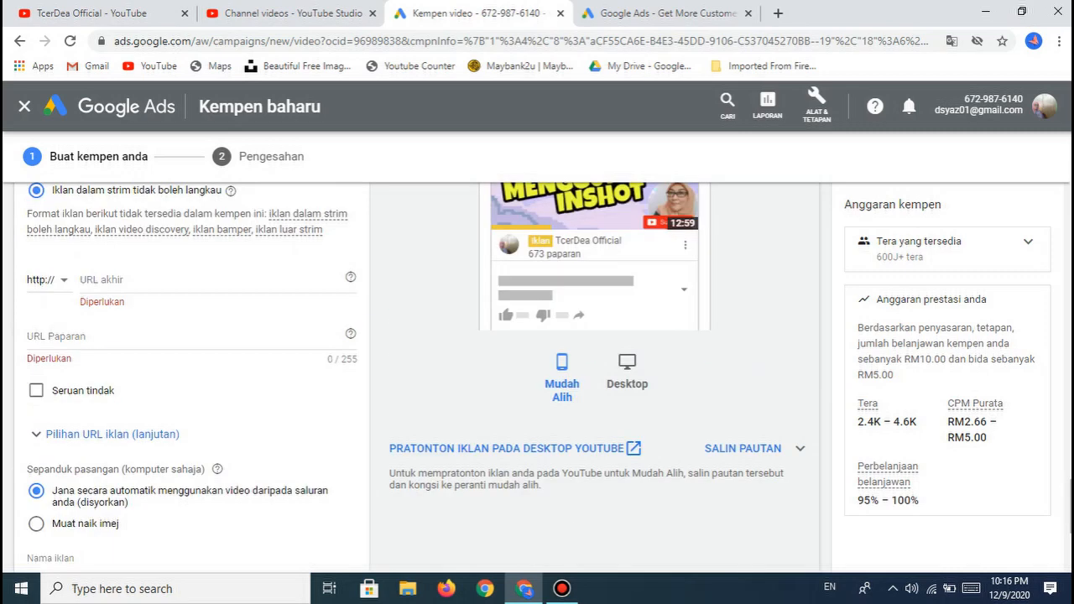
scroll(411, 378, "up", 15)
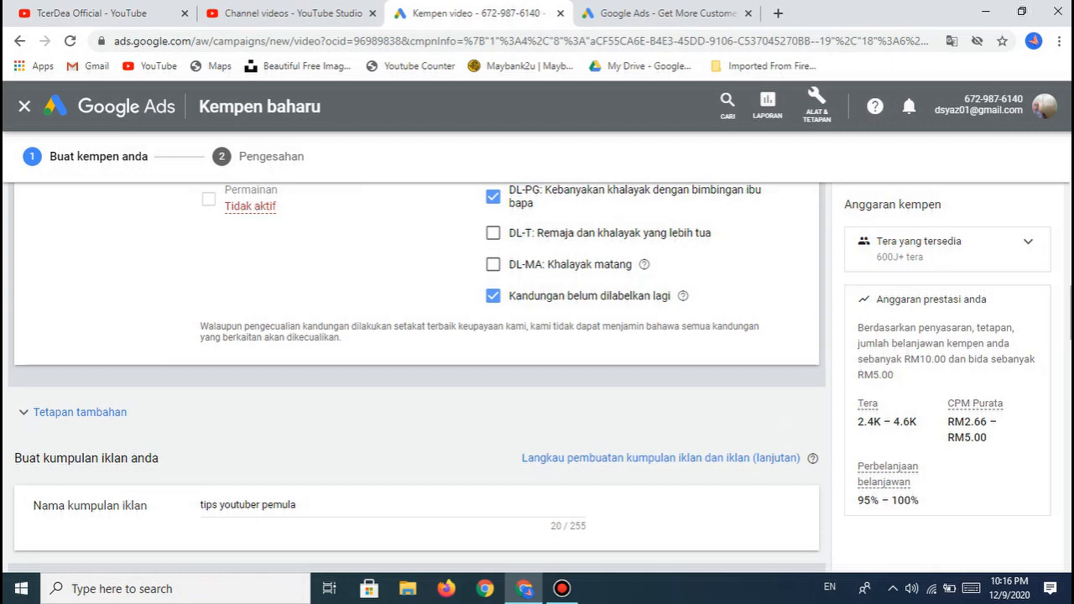